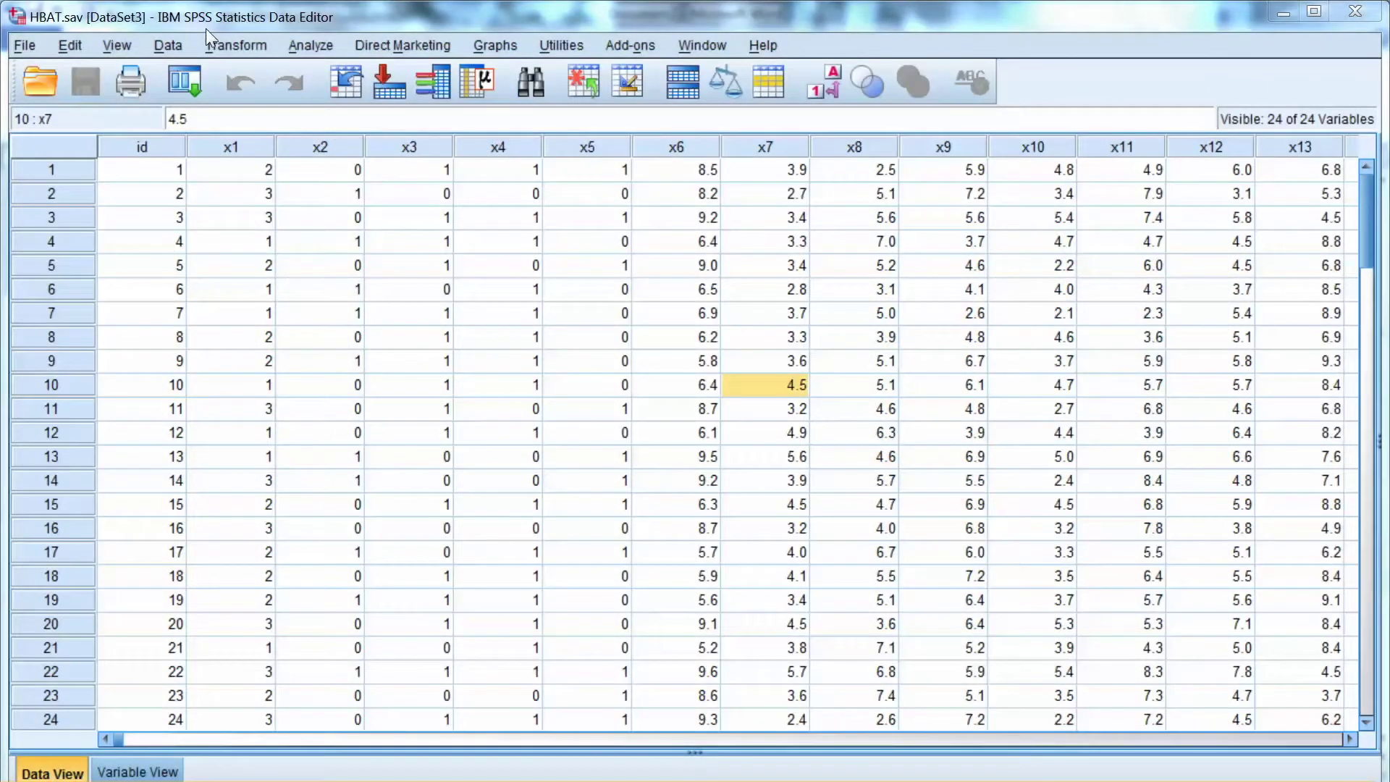
# - Start a linear regression analysis with X19 - Satisfaction as the dependent variable
pyautogui.hotkey('alt', 'a')
pyautogui.press('Down')
pyautogui.press('Down')
pyautogui.press('Down')
pyautogui.press('Down')
pyautogui.press('Down')
pyautogui.press('Down')
pyautogui.press('Down')
pyautogui.press('Down')
pyautogui.press('Down')
pyautogui.press('Down')
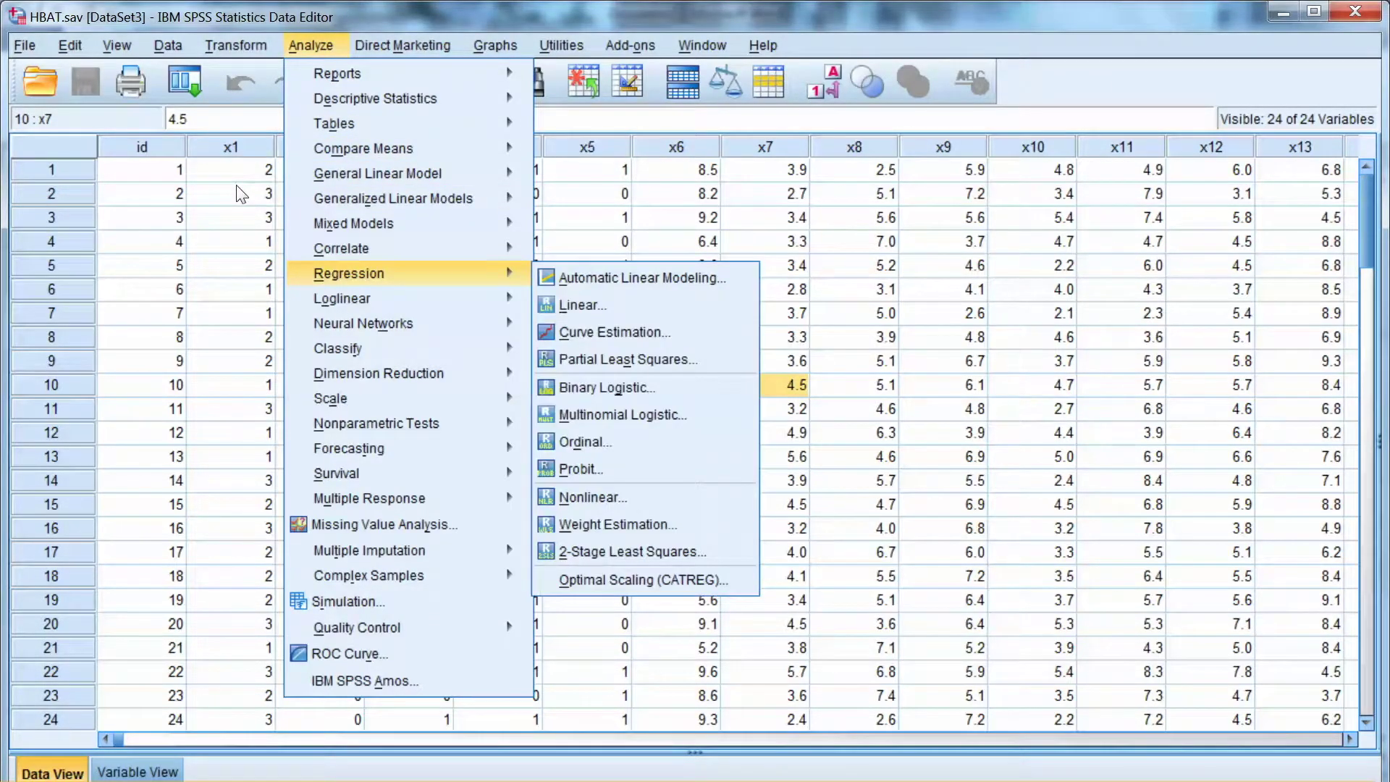
pyautogui.press('Right')
pyautogui.press('Down')
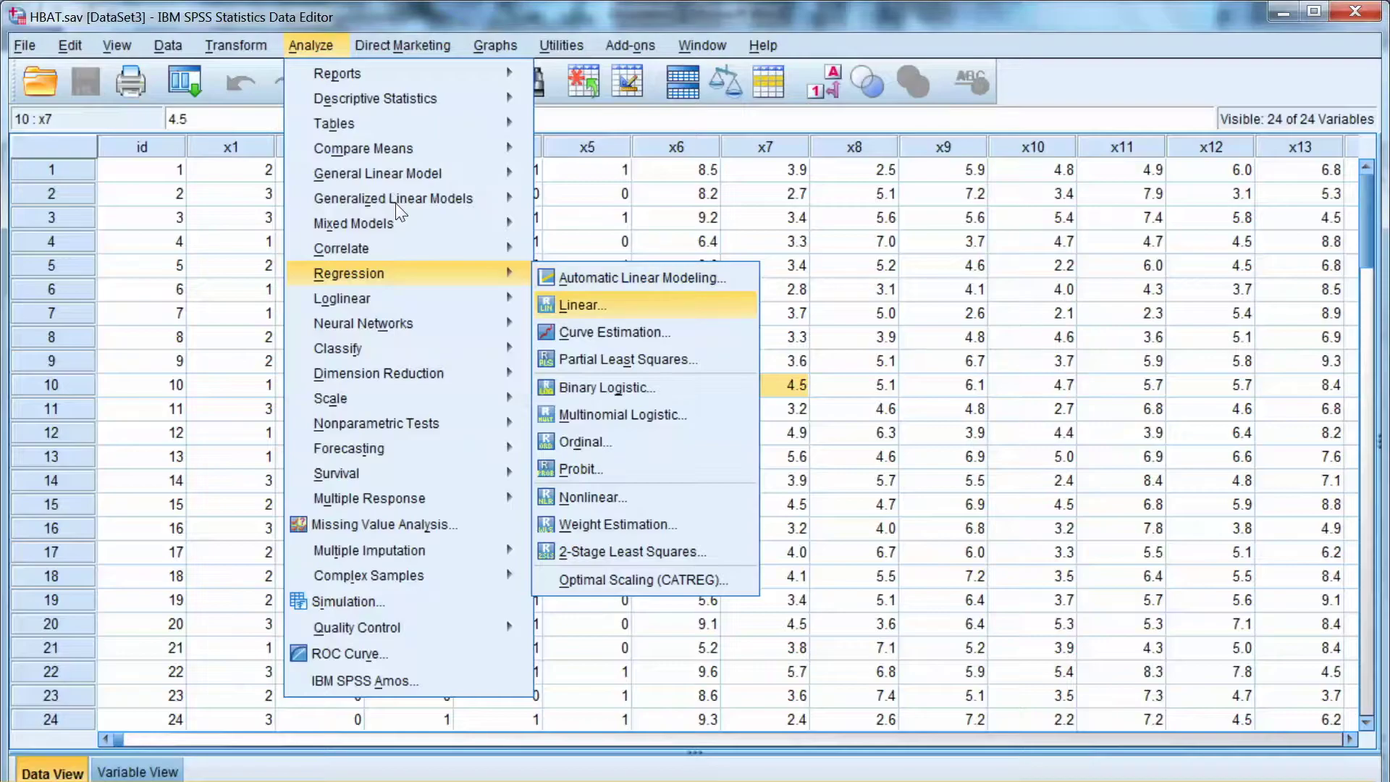
pyautogui.press('Return')
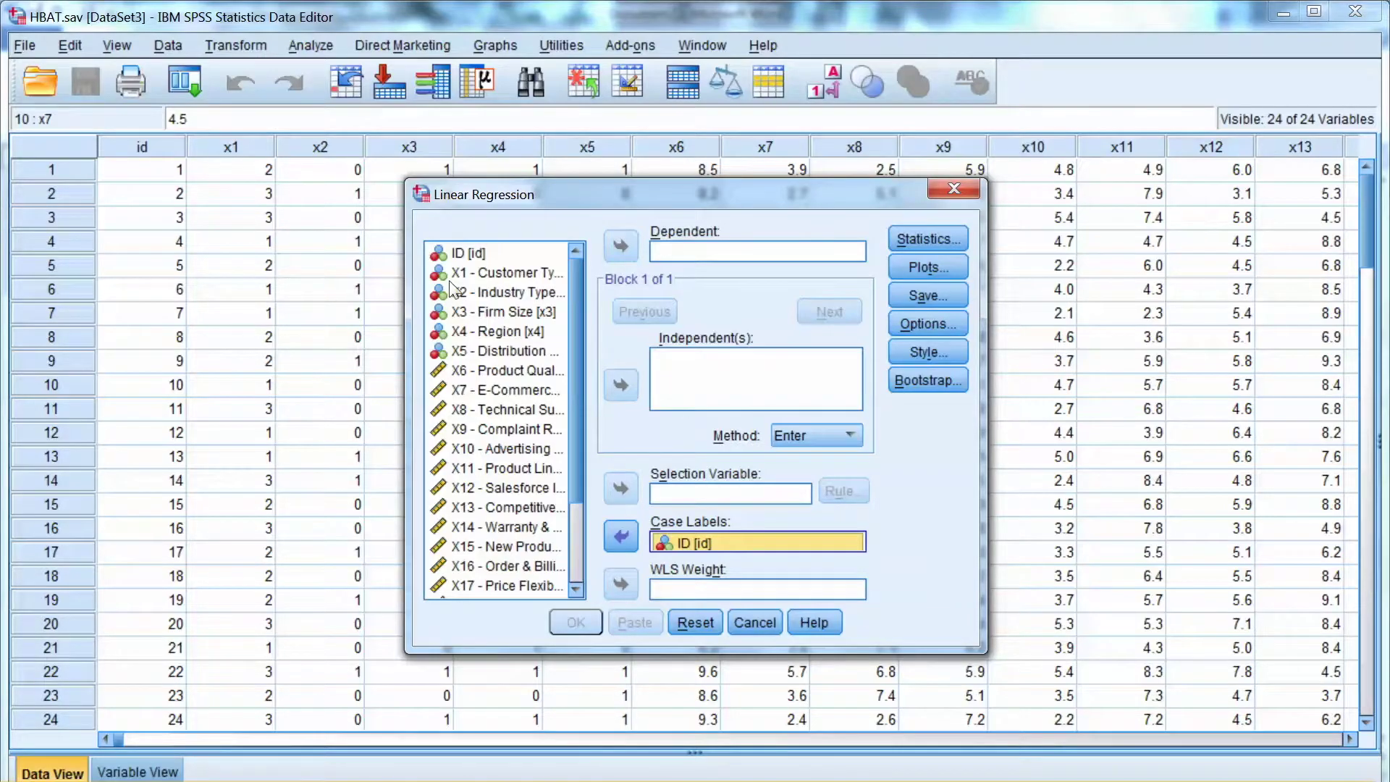
pyautogui.scroll(-2, 384, 254)
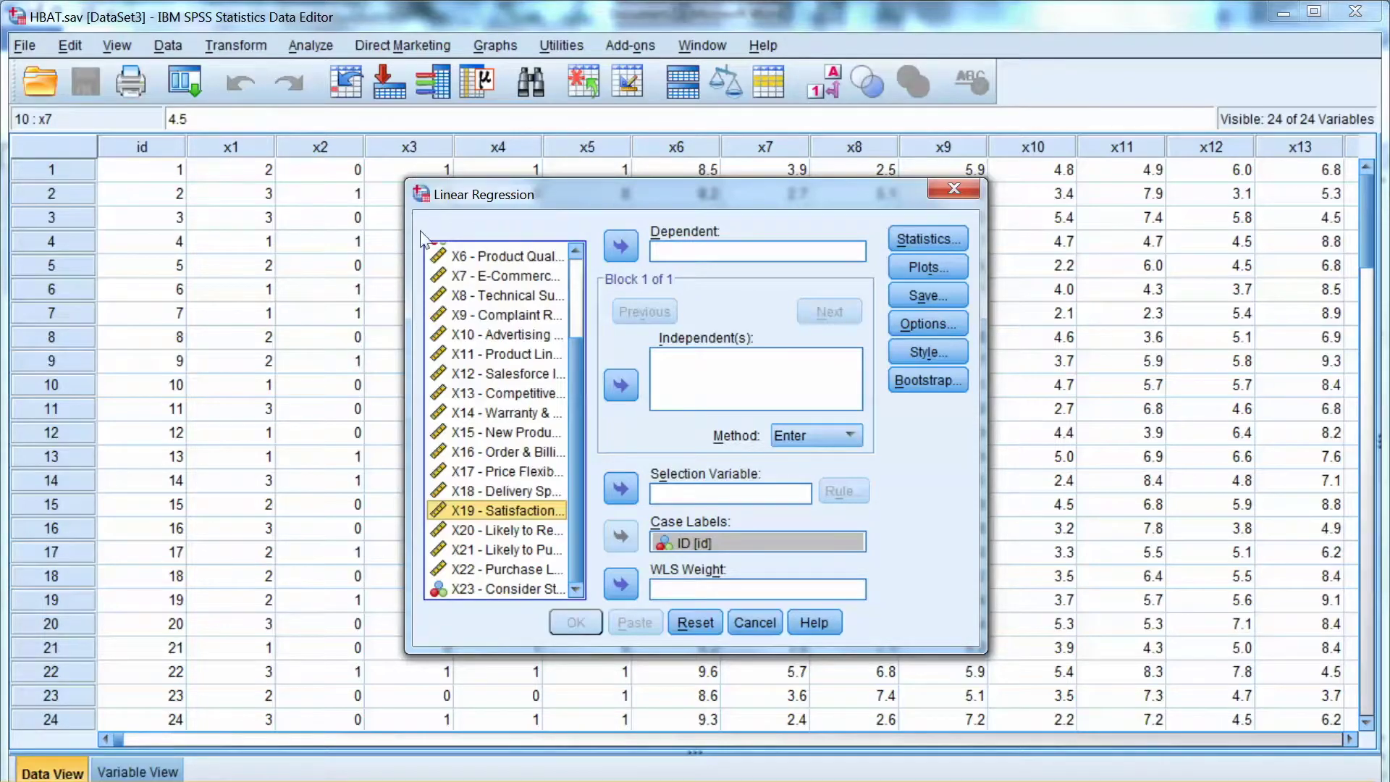
pyautogui.hotkey('alt', 'd')
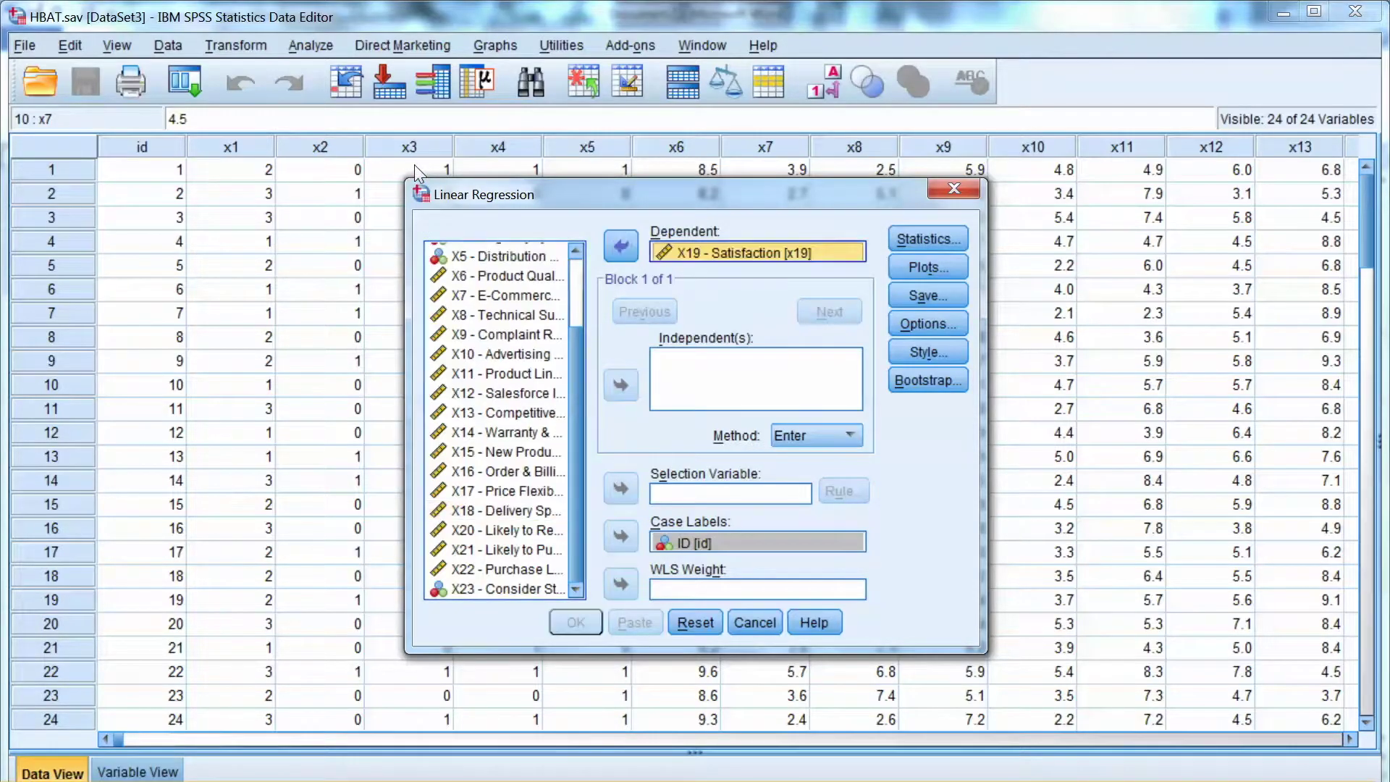
# - Add the variables X6 through X18 as the independent variables of the linear regression
pyautogui.hotkey('shift', 'Down')
pyautogui.hotkey('shift', 'Down')
pyautogui.hotkey('shift', 'Down')
pyautogui.hotkey('shift', 'Down')
pyautogui.hotkey('shift', 'Down')
pyautogui.hotkey('shift', 'Down')
pyautogui.hotkey('shift', 'Down')
pyautogui.hotkey('shift', 'Down')
pyautogui.hotkey('shift', 'Down')
pyautogui.hotkey('shift', 'Down')
pyautogui.hotkey('shift', 'Down')
pyautogui.hotkey('shift', 'Down')
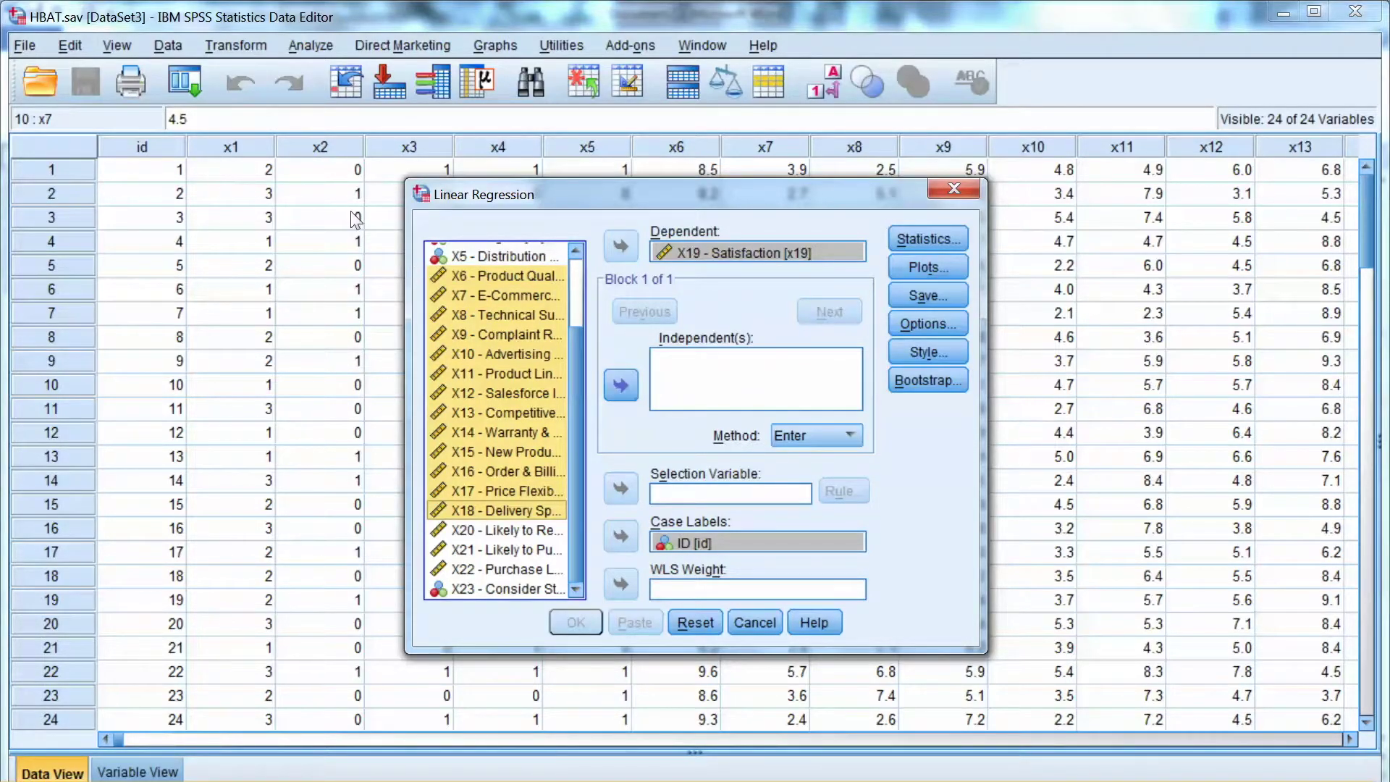
pyautogui.hotkey('alt', 'i')
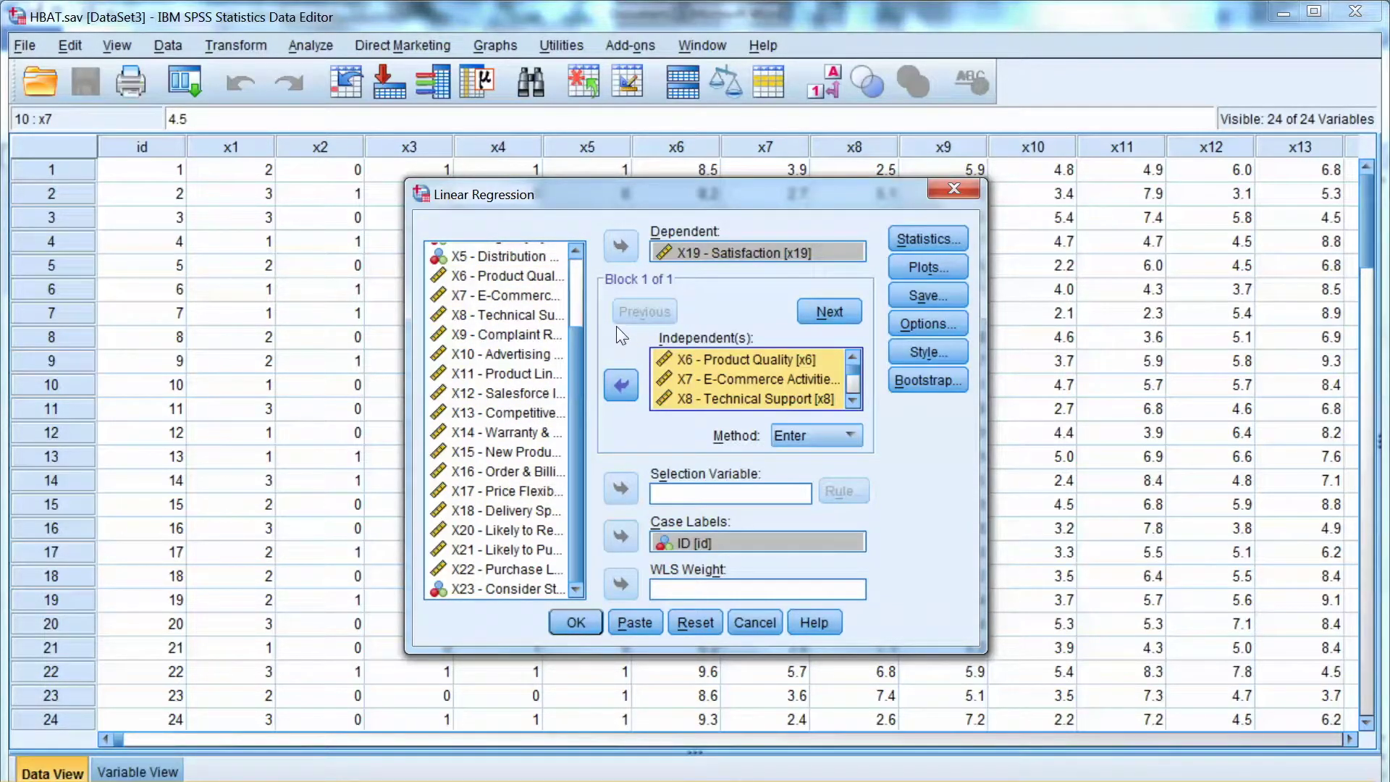
pyautogui.hotkey('alt', 'm')
pyautogui.hotkey('alt', 'Down')
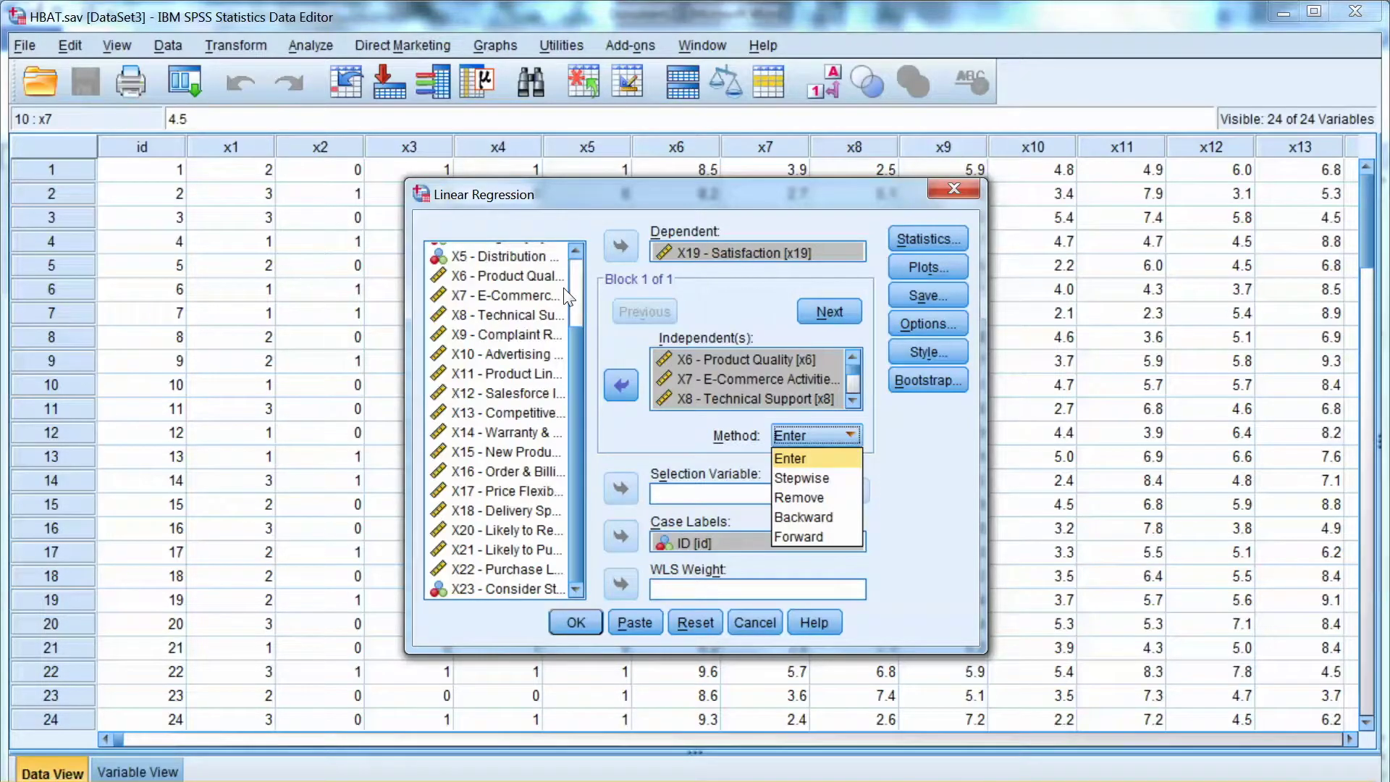
pyautogui.press('Down')
pyautogui.press('Down')
pyautogui.press('Down')
pyautogui.press('Down')
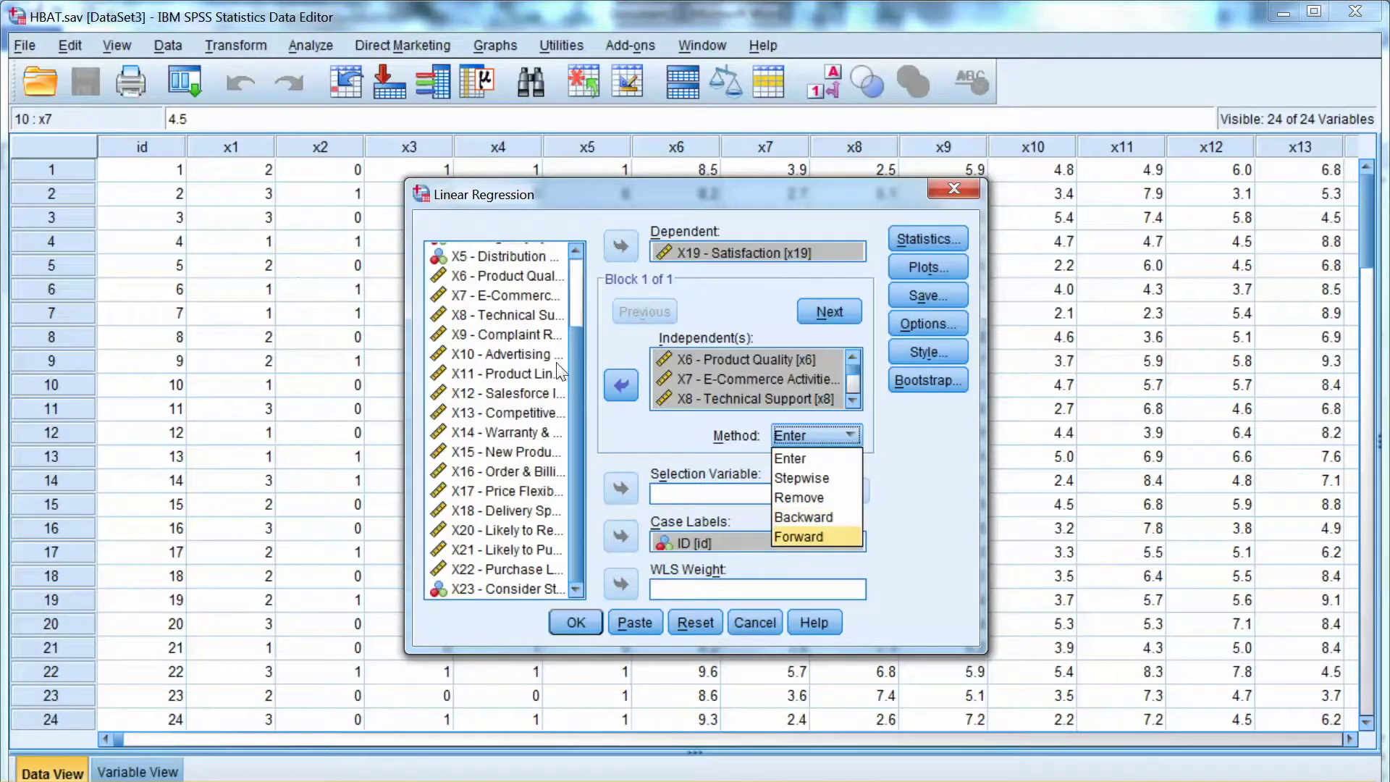
pyautogui.press('Up')
pyautogui.press('Up')
pyautogui.press('Up')
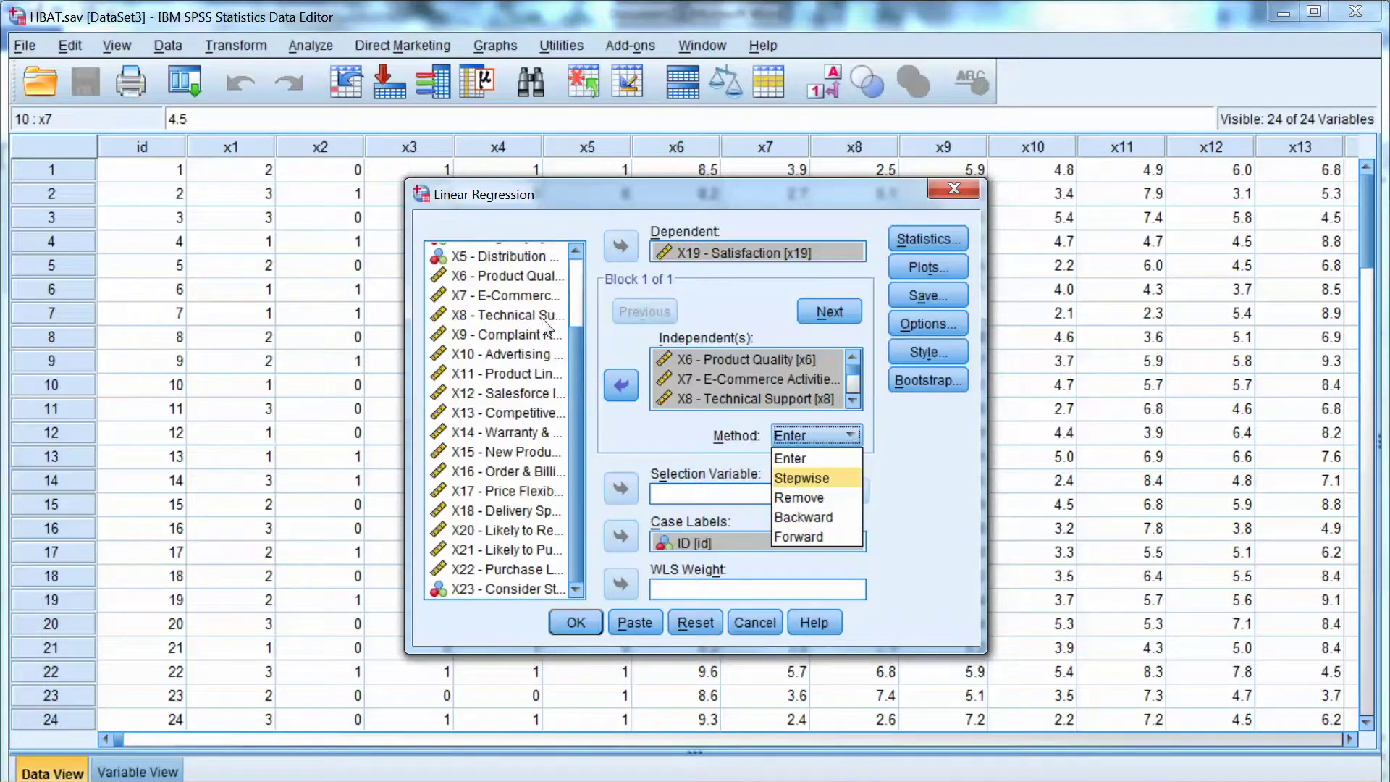
pyautogui.press('Return')
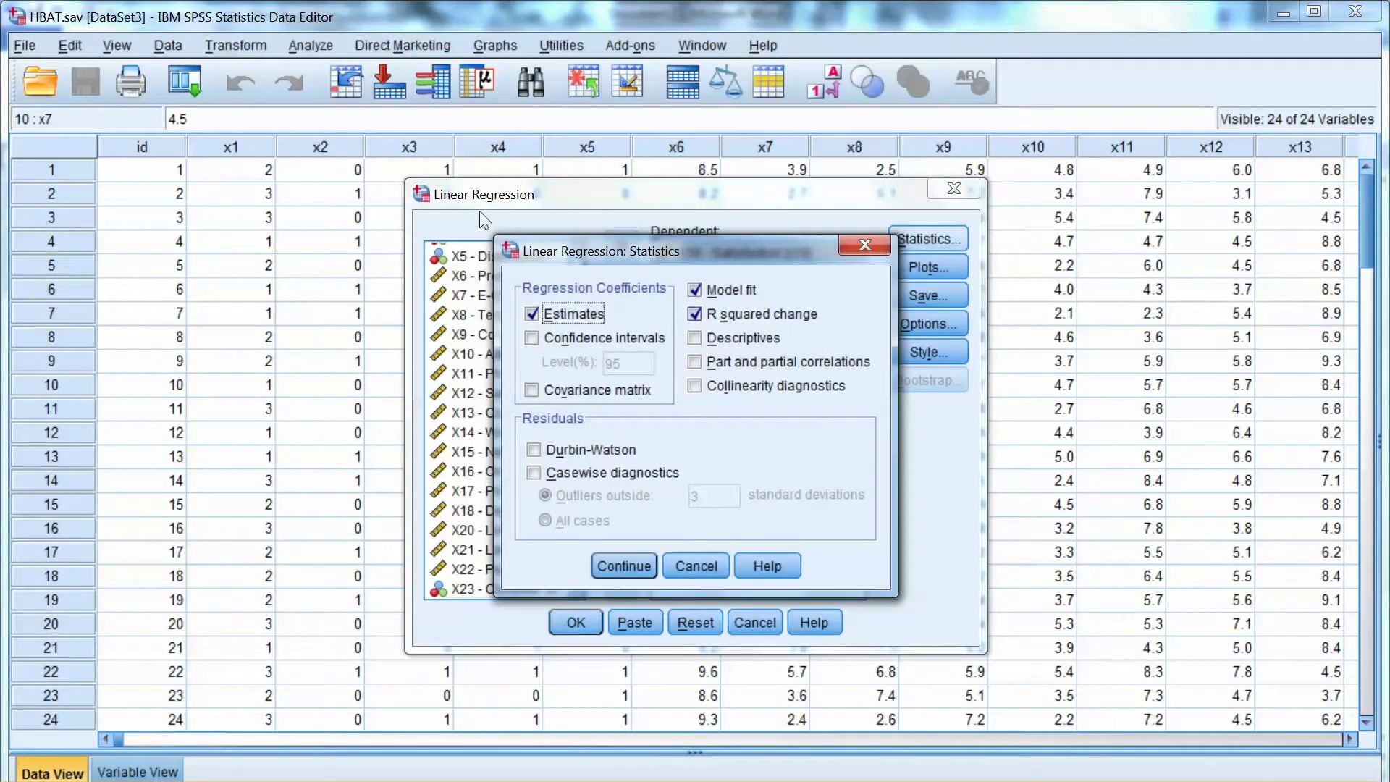
pyautogui.hotkey('alt', 's')
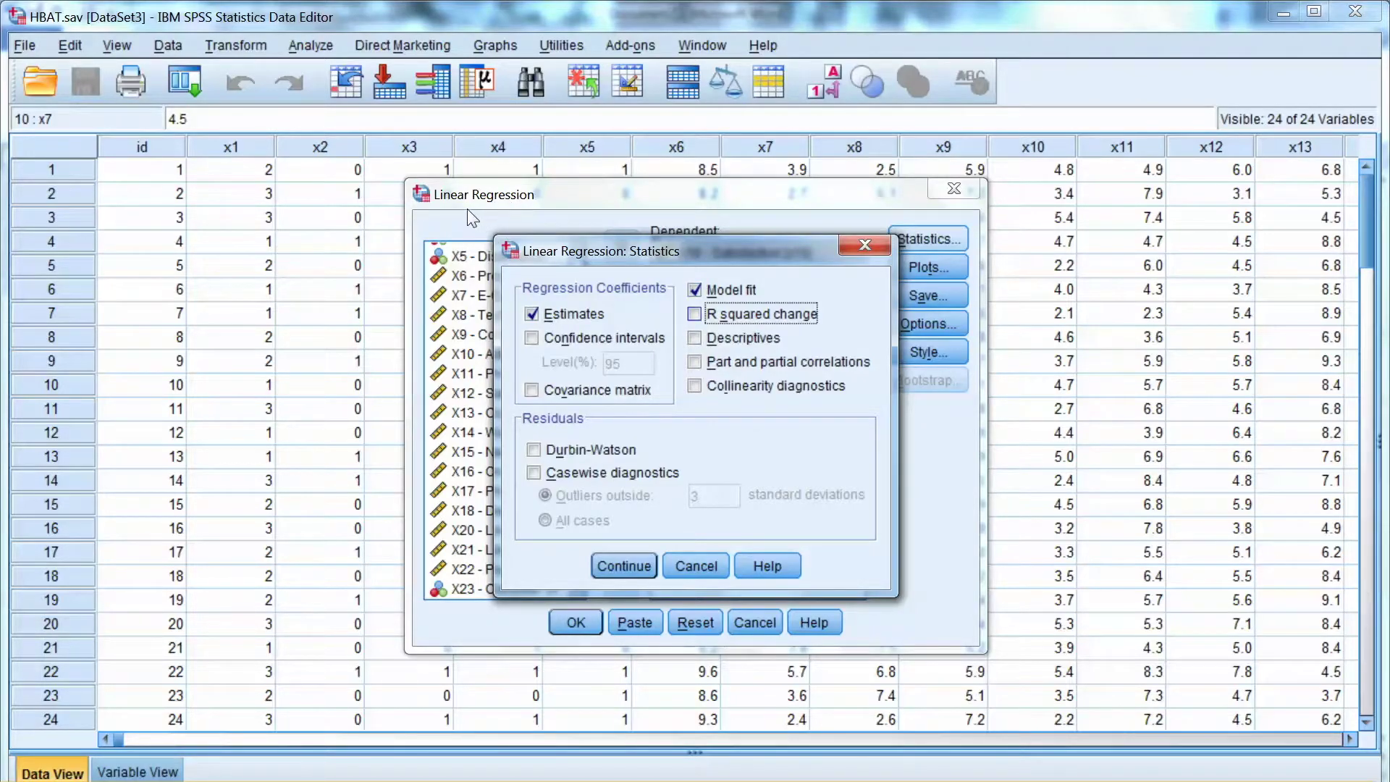
pyautogui.press('space')
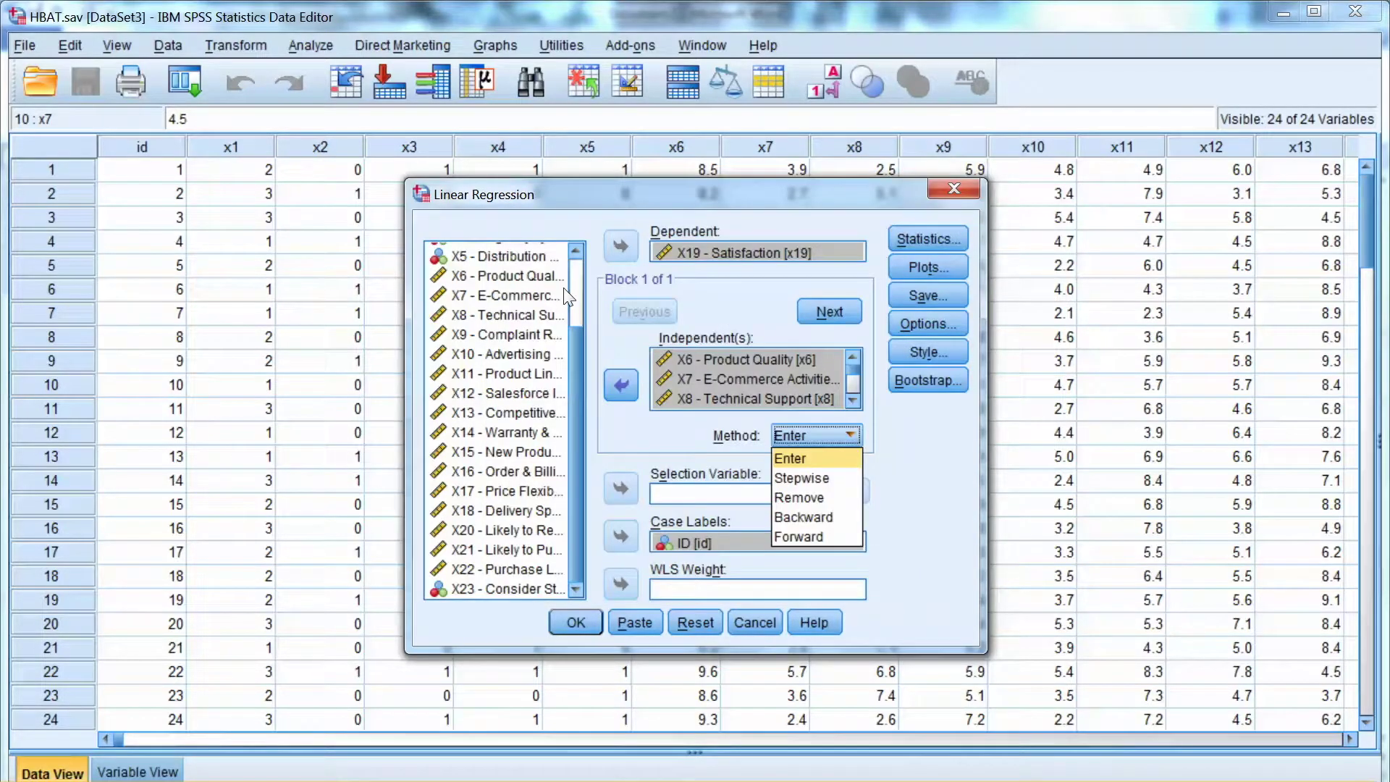
# - Set the regression's variable entry method to Stepwise
pyautogui.press('Down')
pyautogui.press('Down')
pyautogui.press('Down')
pyautogui.press('Down')
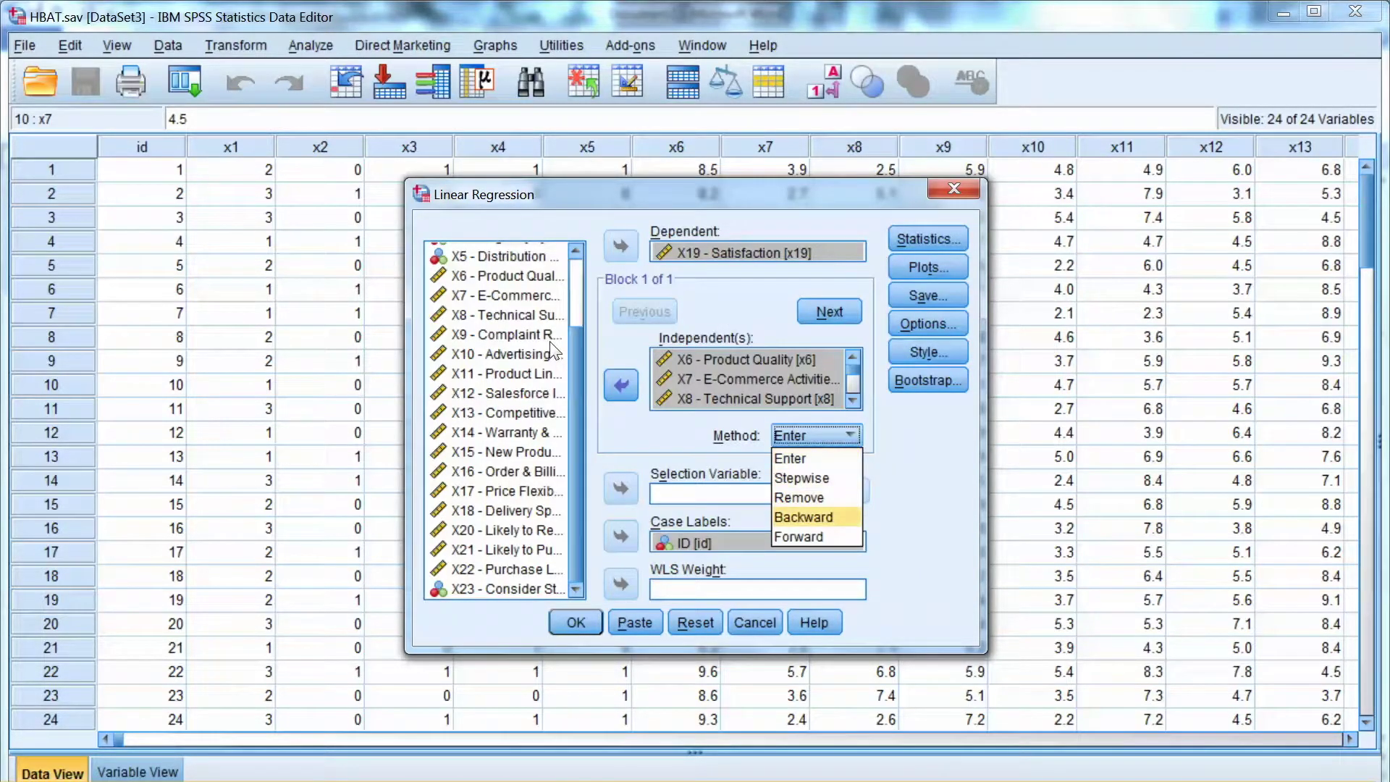
pyautogui.press('Up')
pyautogui.press('Up')
pyautogui.press('Up')
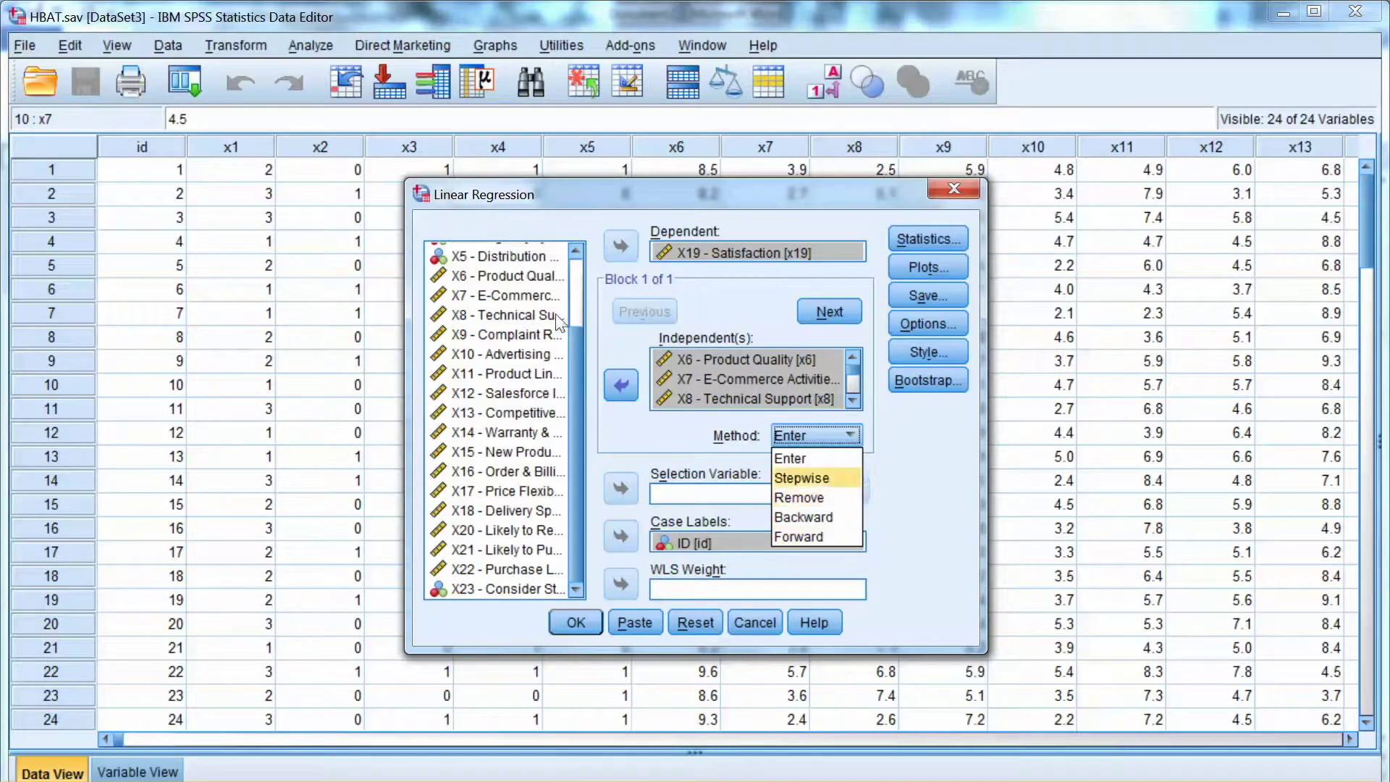
pyautogui.press('Return')
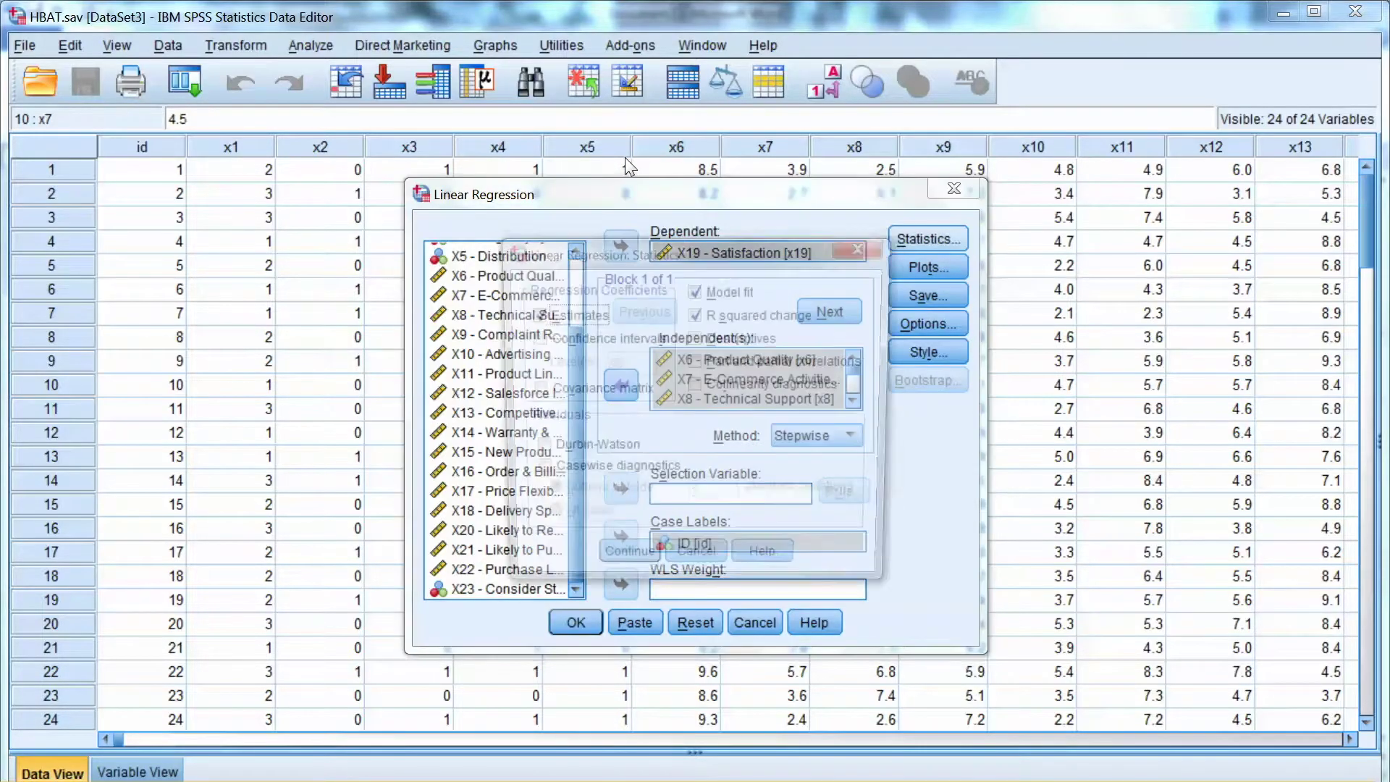
# - Include R squared change and collinearity diagnostics in the regression statistics, keeping estimates and model fit
pyautogui.hotkey('alt', 's')
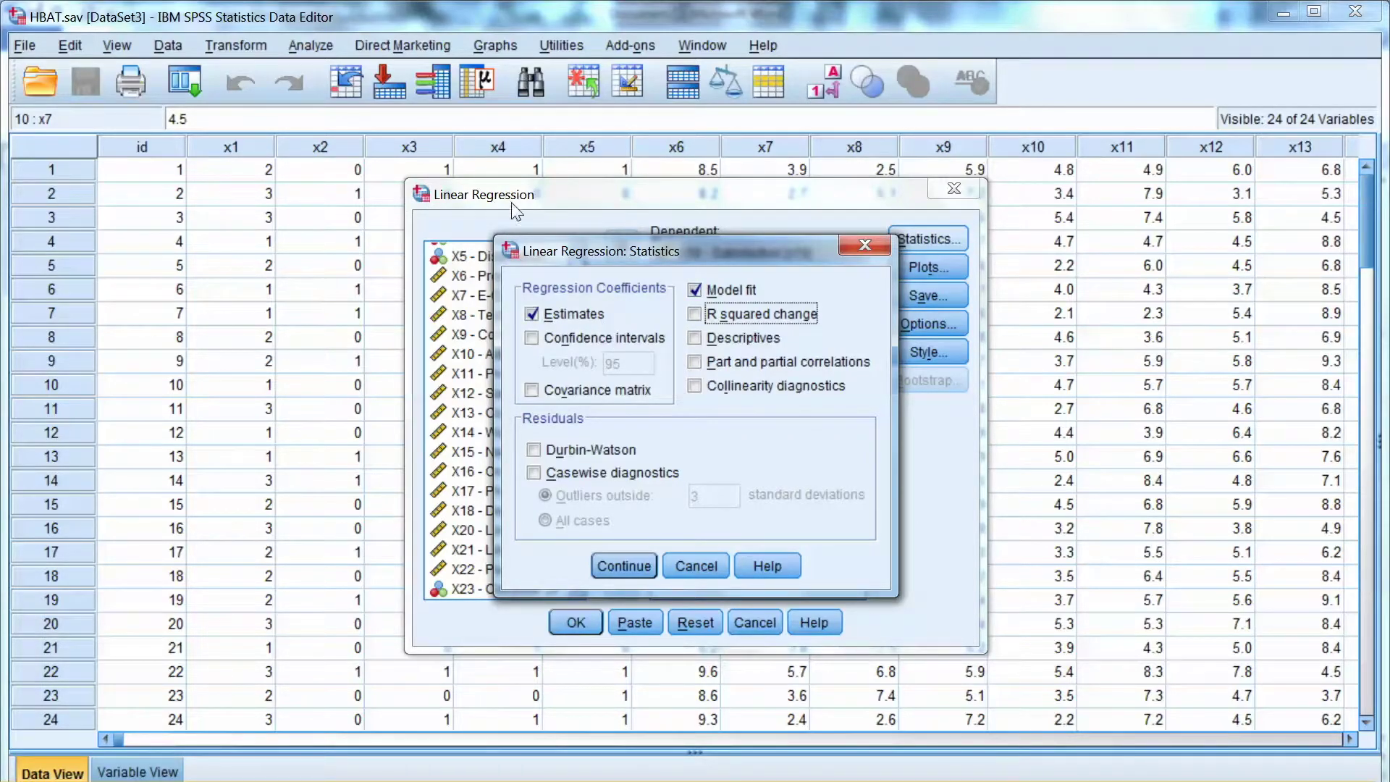
pyautogui.press('space')
pyautogui.hotkey('alt', 'l')
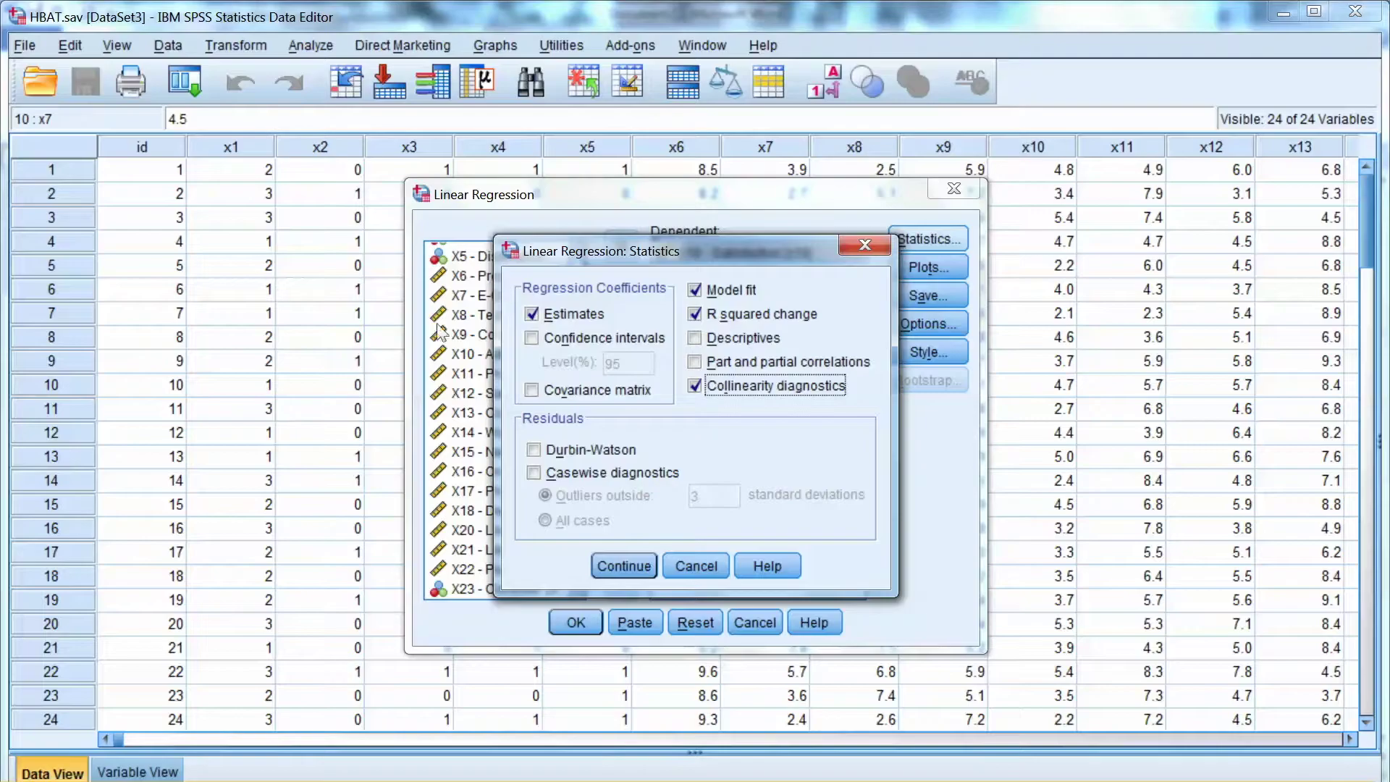
pyautogui.click(624, 565)
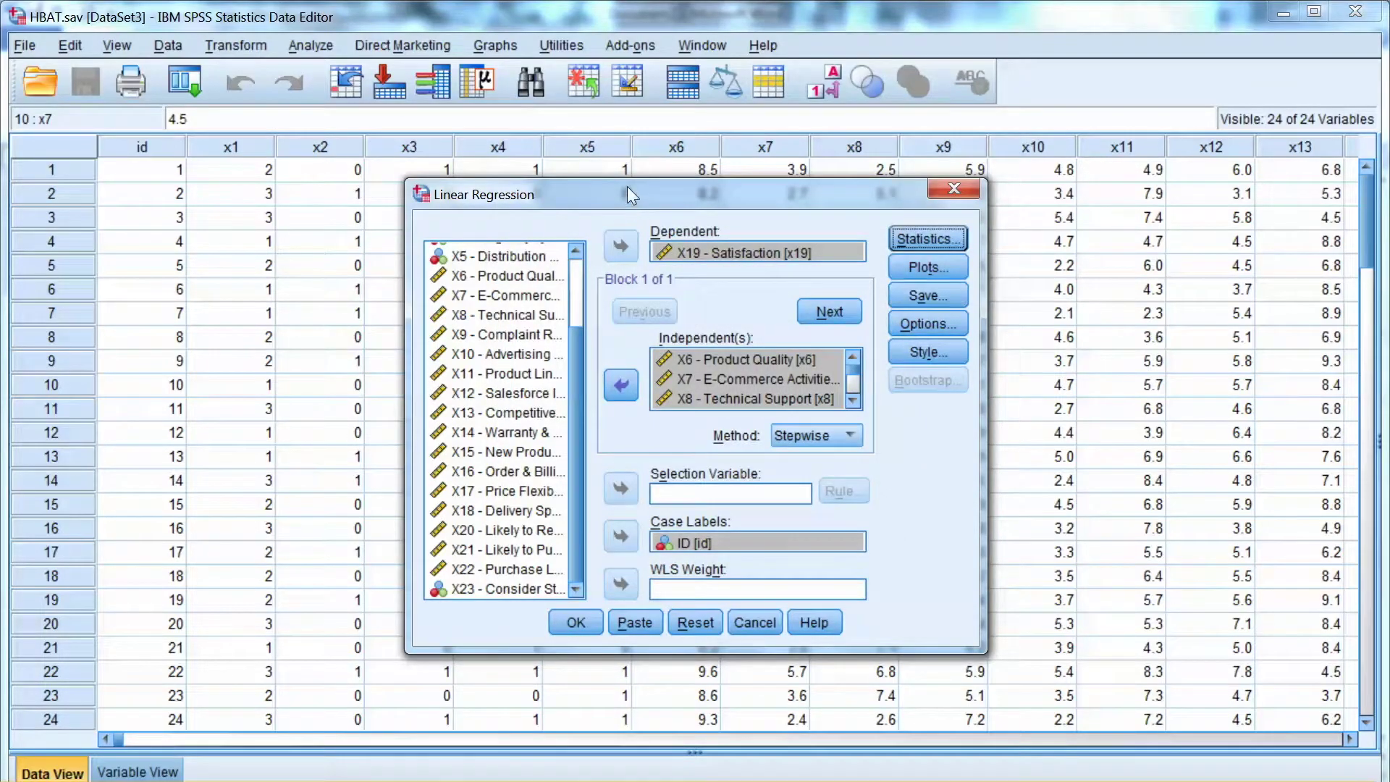
# - Request a normal probability plot of the standardized residuals and run the regression
pyautogui.click(928, 267)
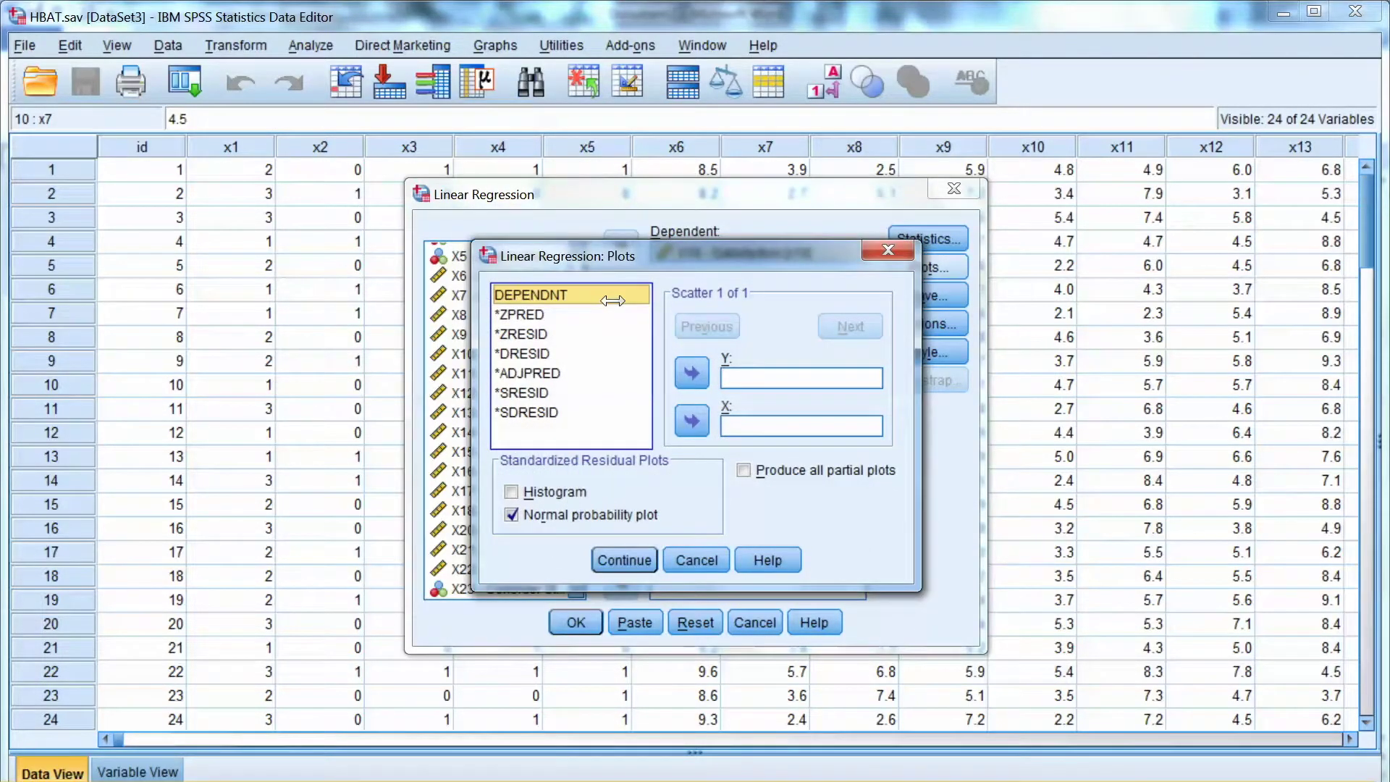
pyautogui.hotkey('alt', 'r')
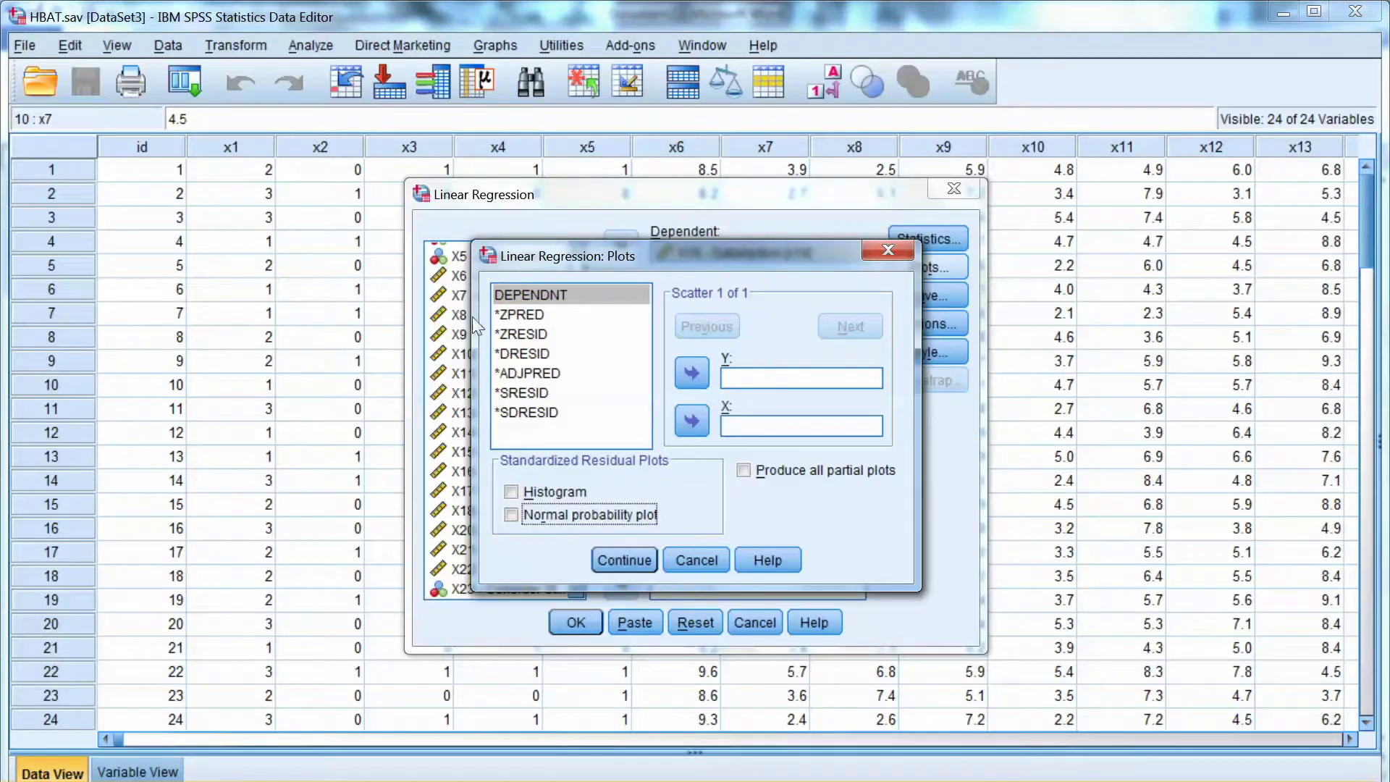
pyautogui.click(510, 513)
pyautogui.press('Return')
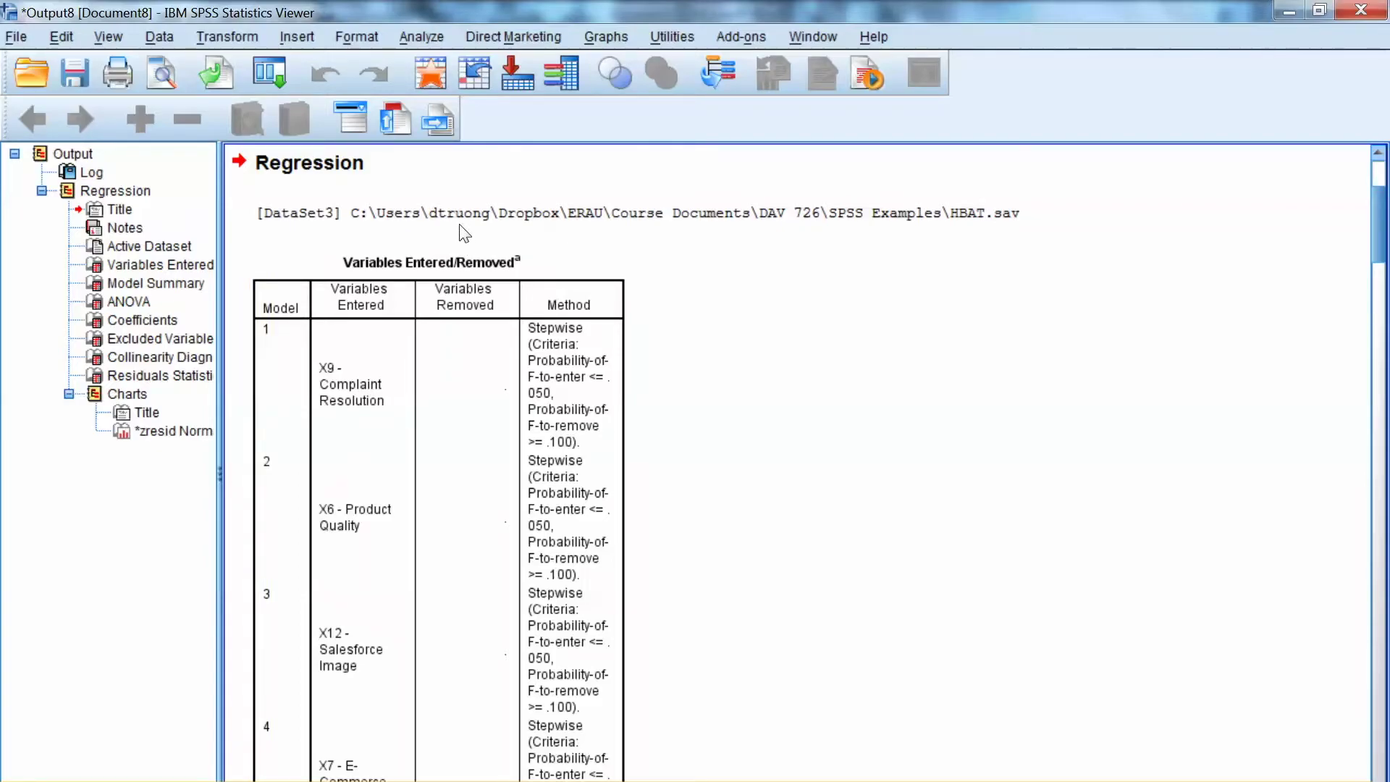
# - Examine the Model Summary table for R, R Square, Adjusted R Square and the change statistics of each model
pyautogui.click(155, 283)
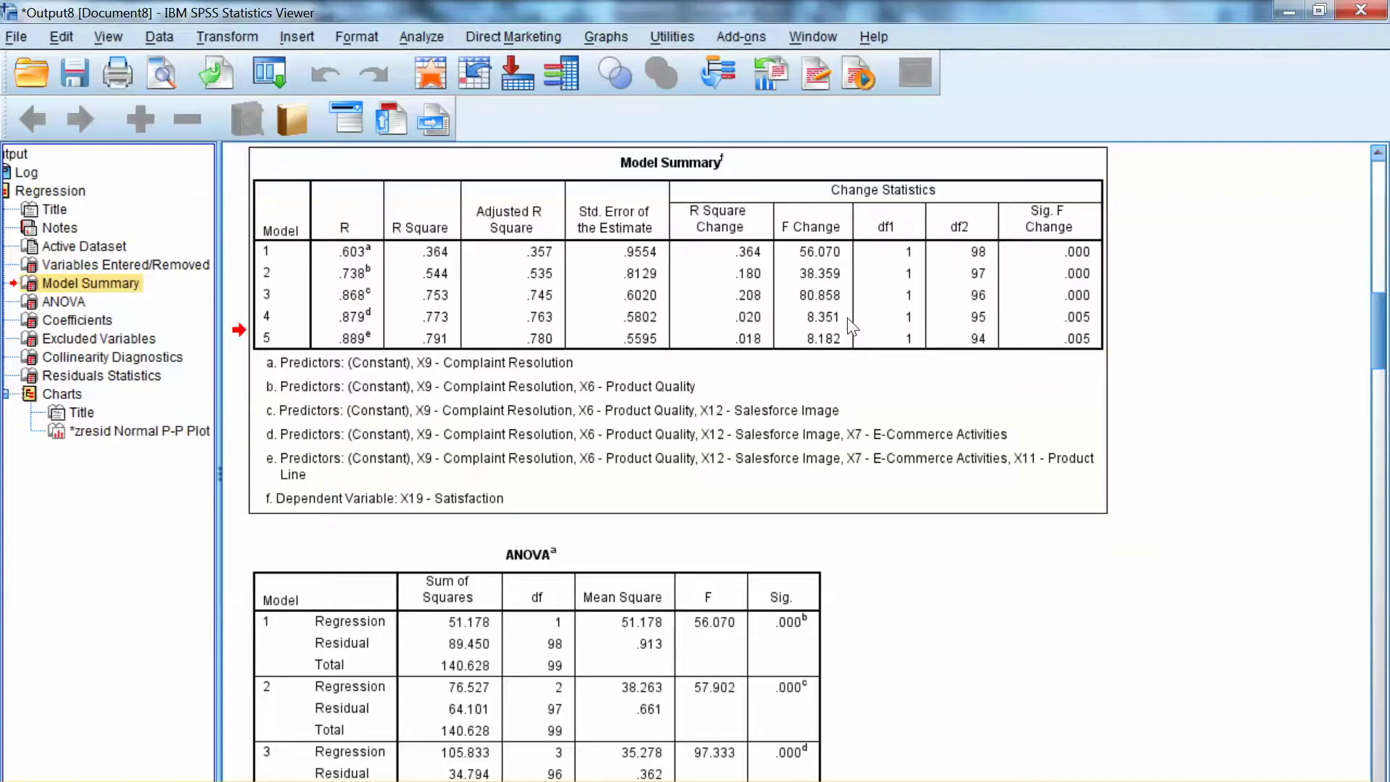
pyautogui.click(824, 328)
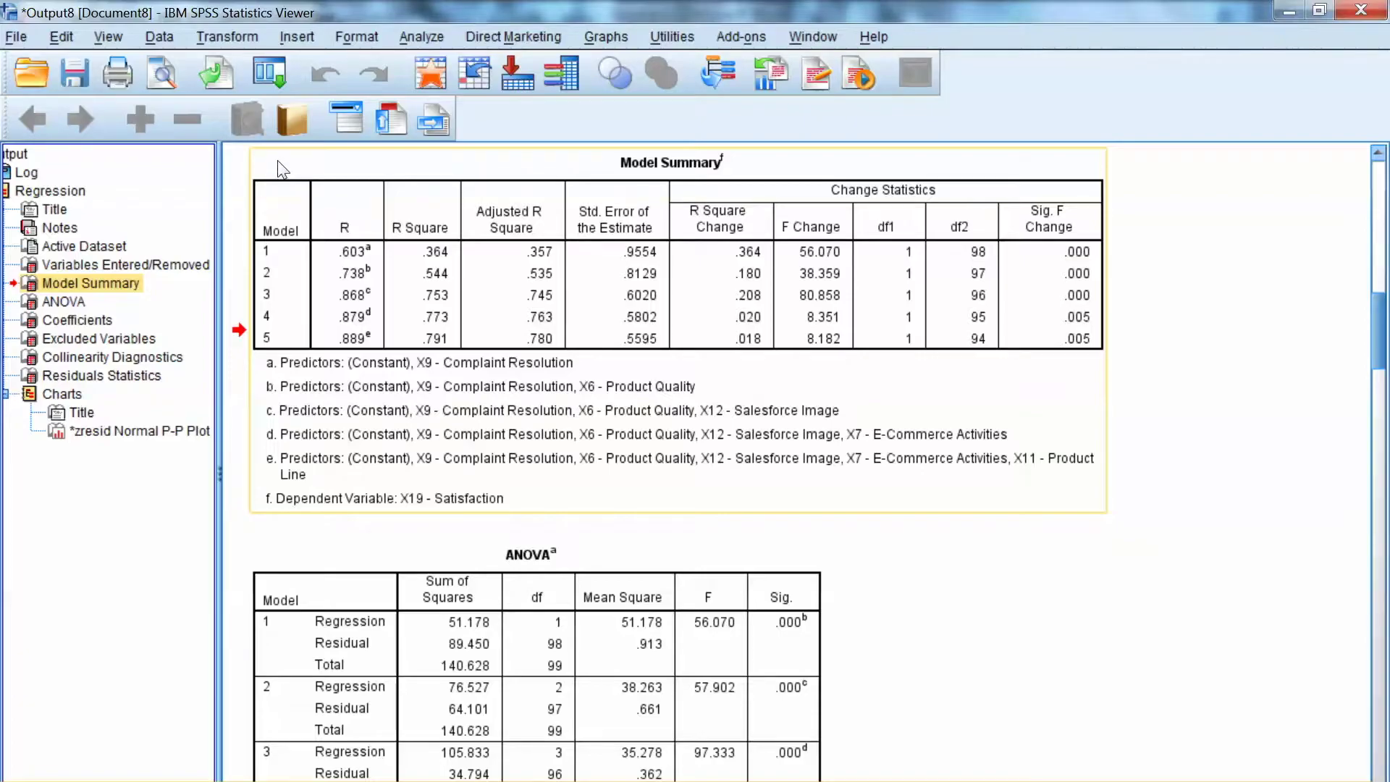
pyautogui.click(341, 176)
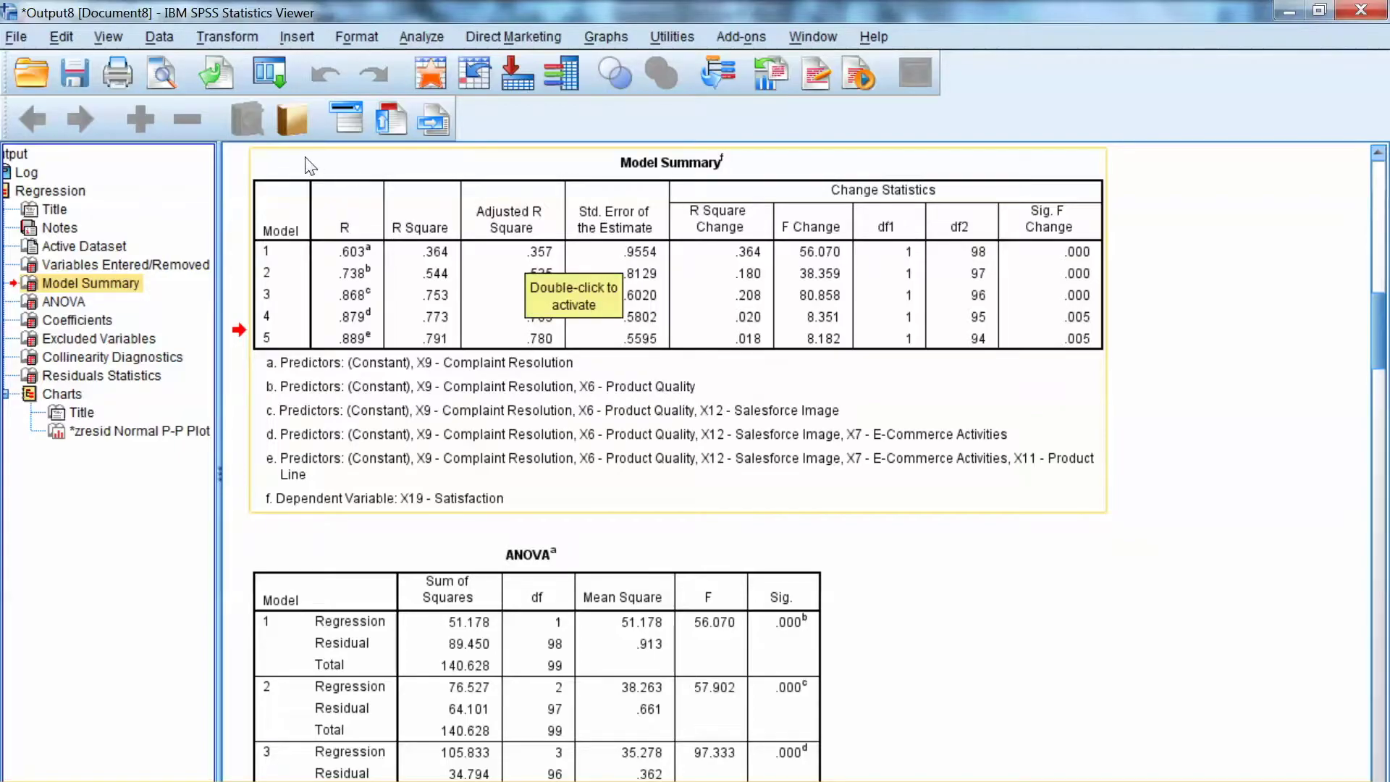
pyautogui.click(821, 210)
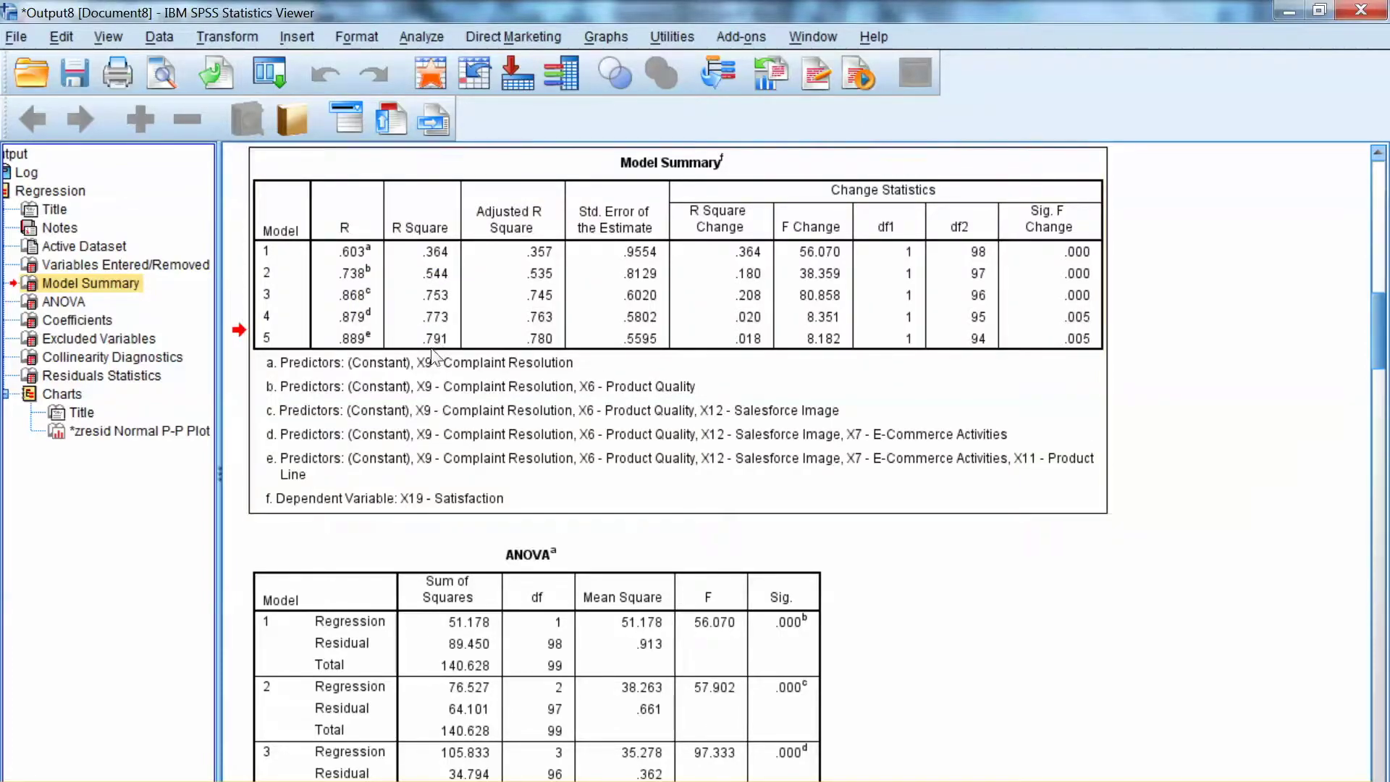
# - Review the Variables Entered/Removed table for the order in which predictors enter the stepwise models
pyautogui.click(163, 265)
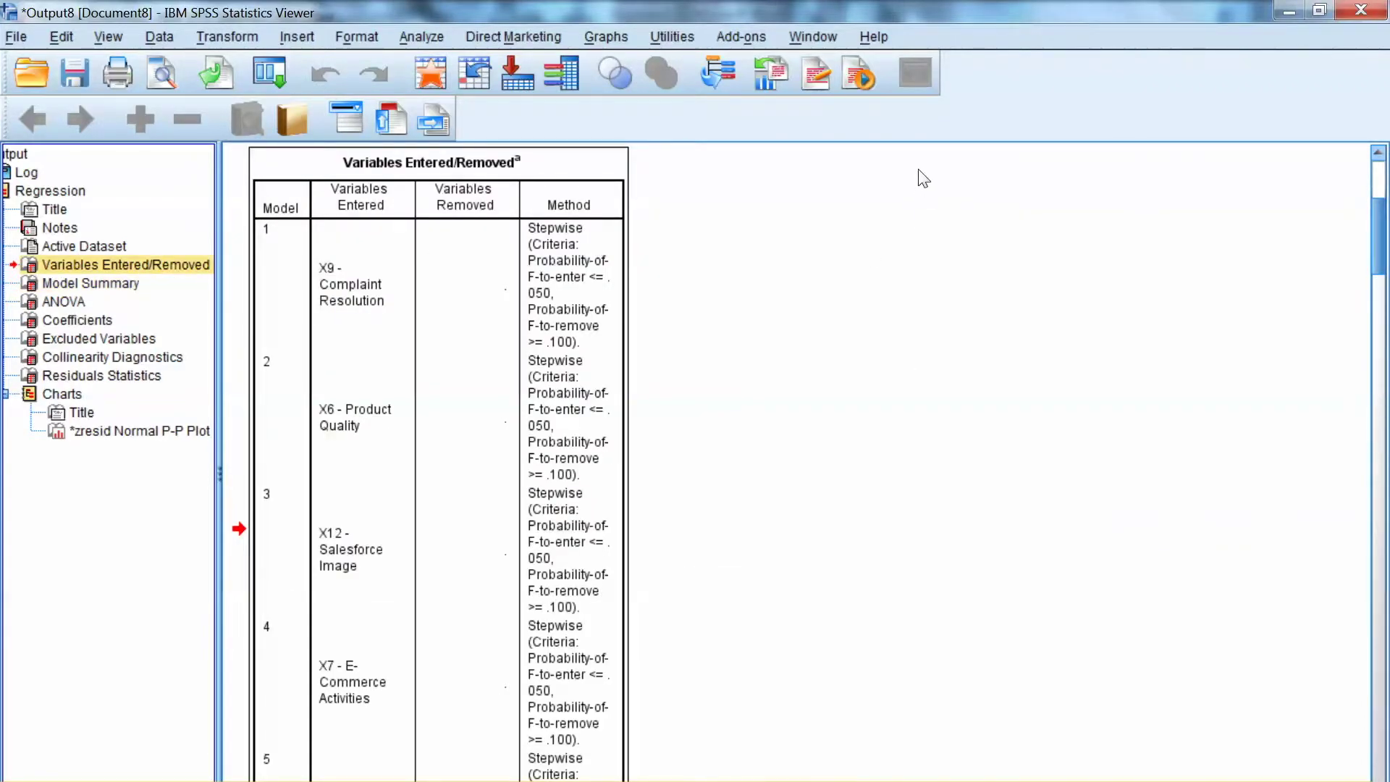
pyautogui.scroll(-5, 919, 180)
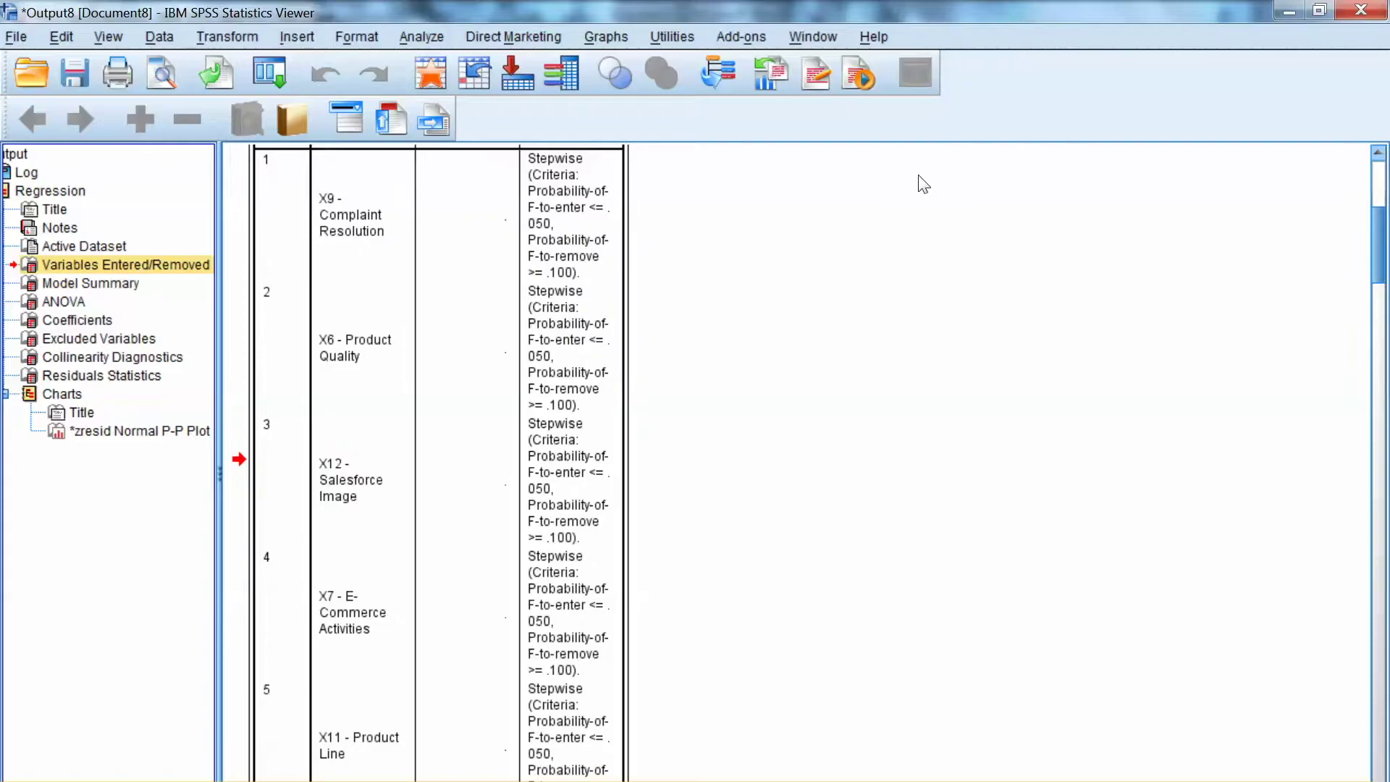
pyautogui.scroll(2, 1378, 272)
pyautogui.scroll(2, 921, 178)
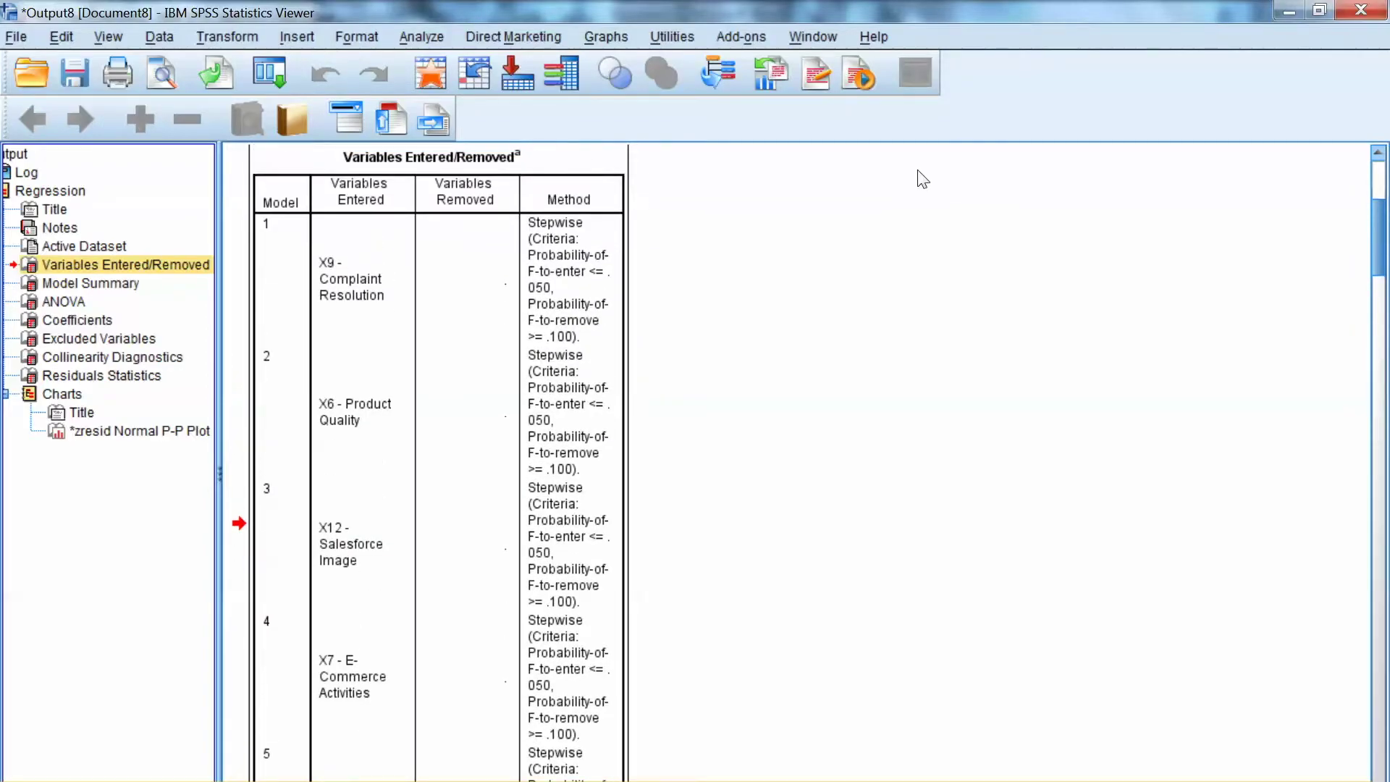
pyautogui.click(766, 203)
pyautogui.scroll(-3, 923, 188)
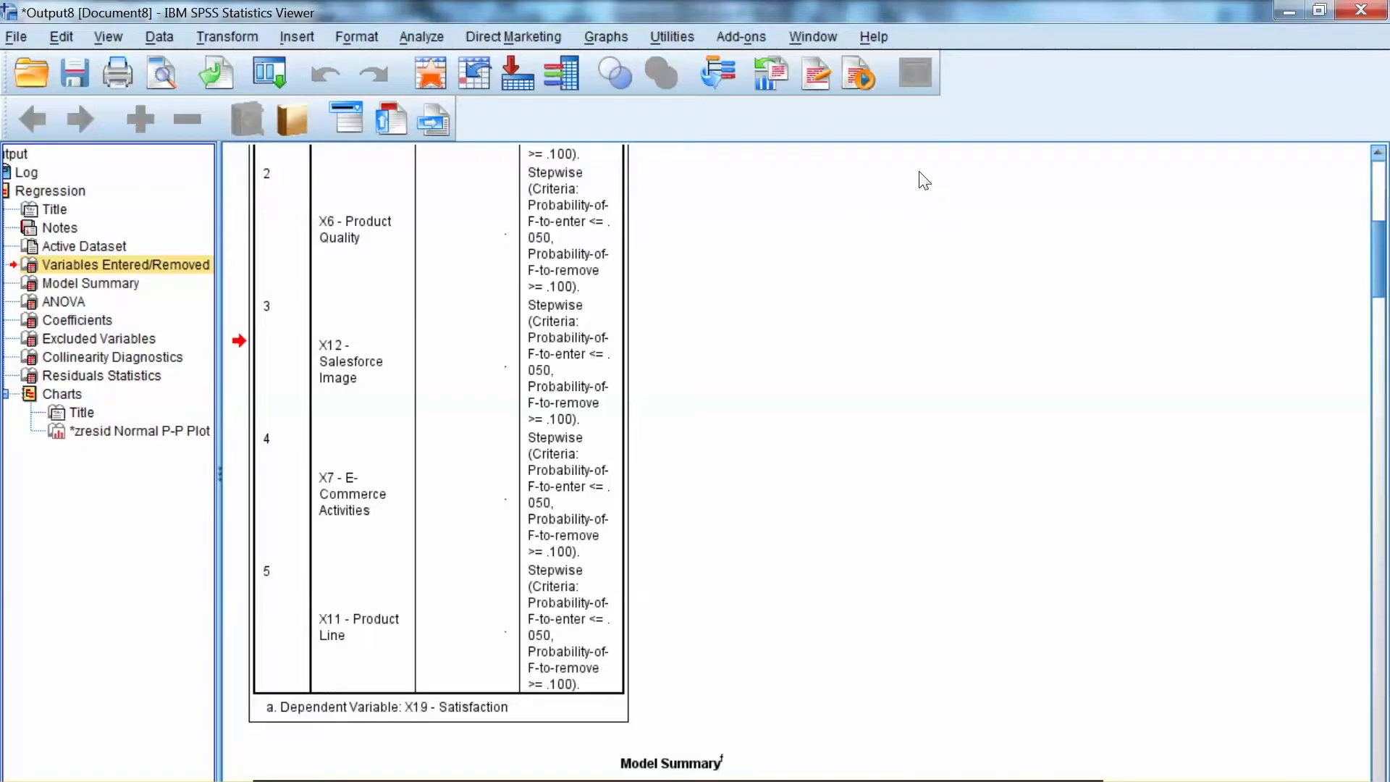
# - Compare the R Square values of the stepwise models in the Model Summary and bring up the ANOVA table
pyautogui.scroll(-5, 925, 180)
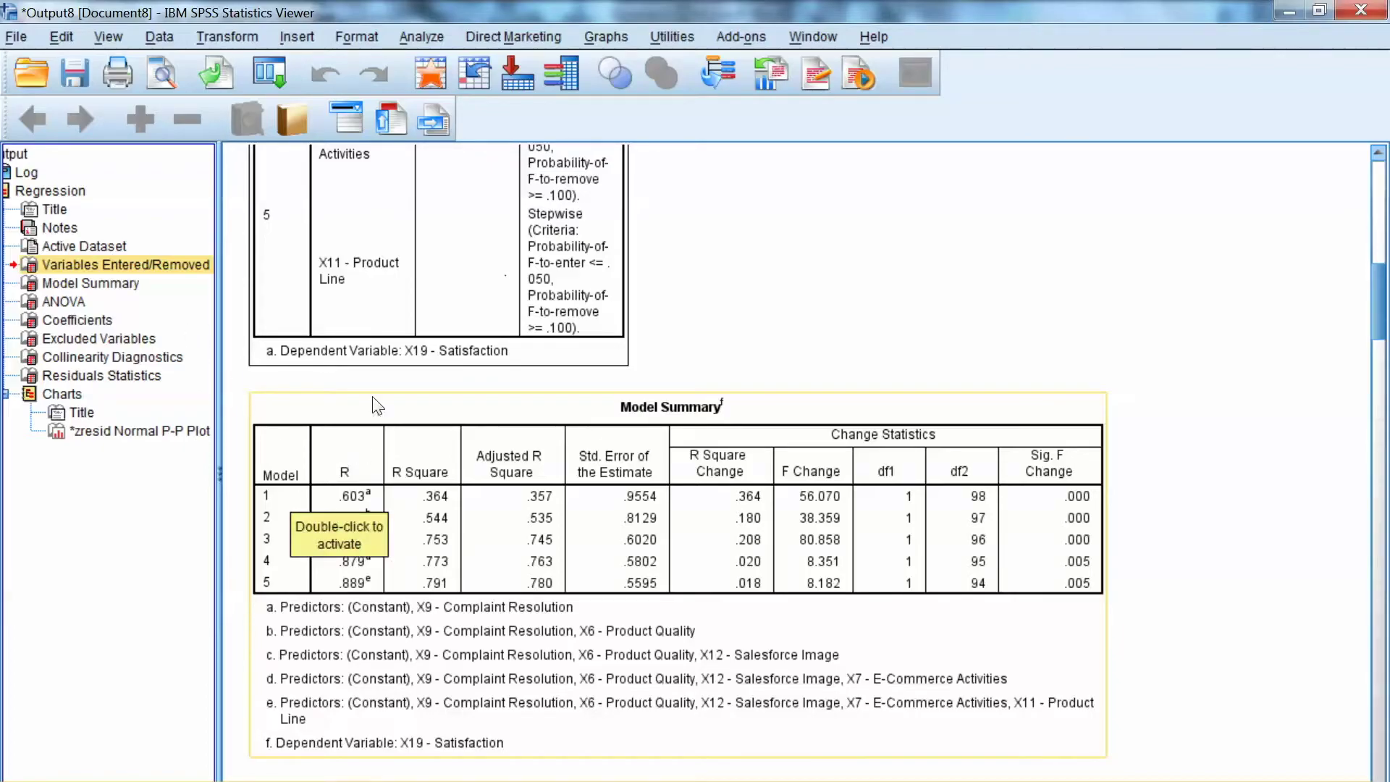
pyautogui.click(830, 320)
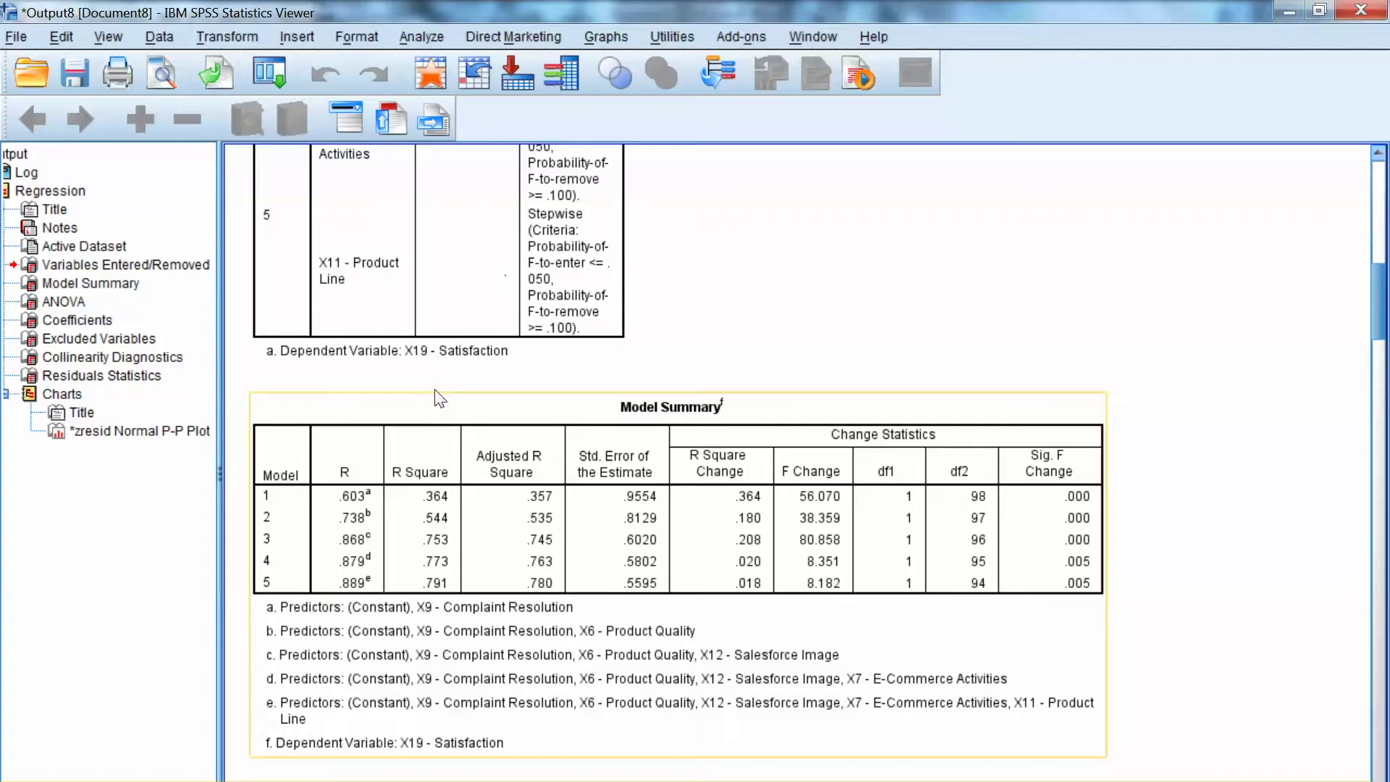
pyautogui.click(546, 226)
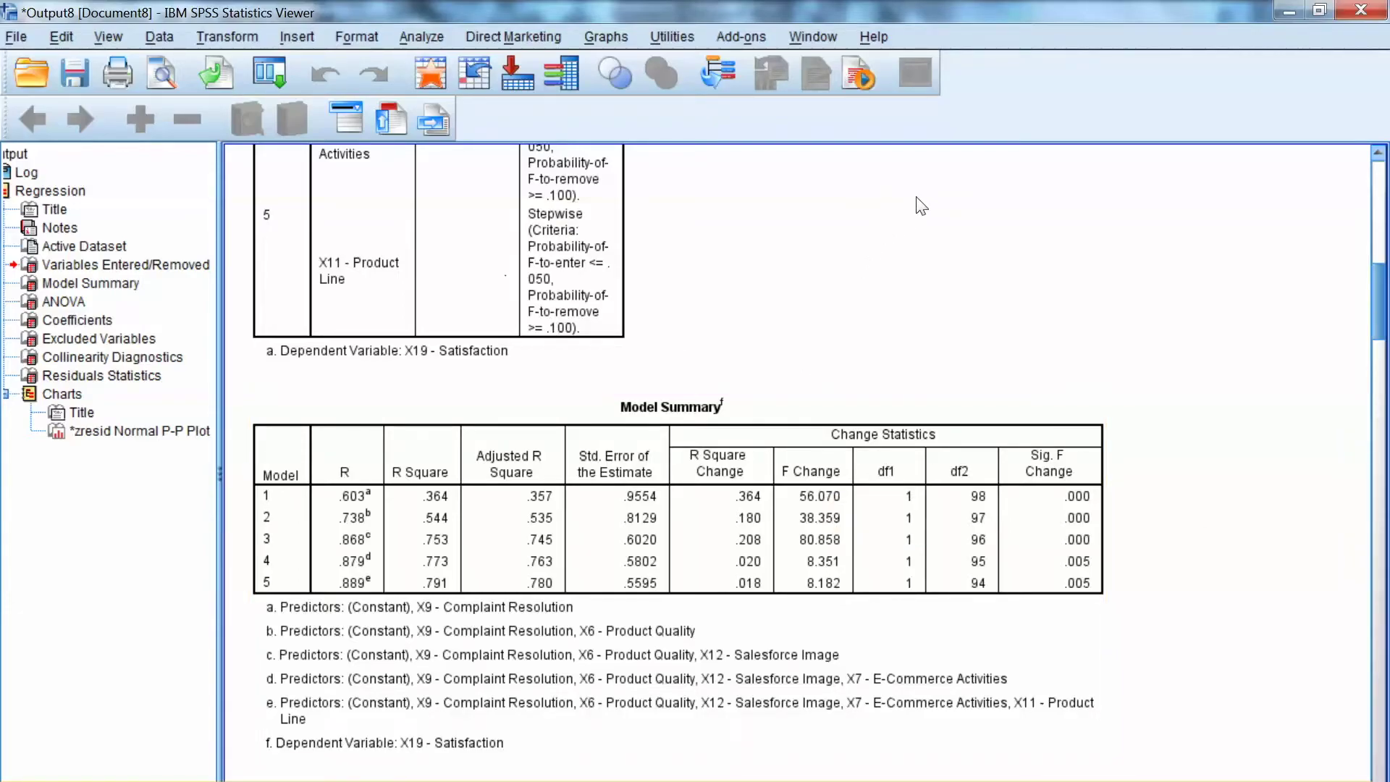
pyautogui.scroll(-3, 920, 211)
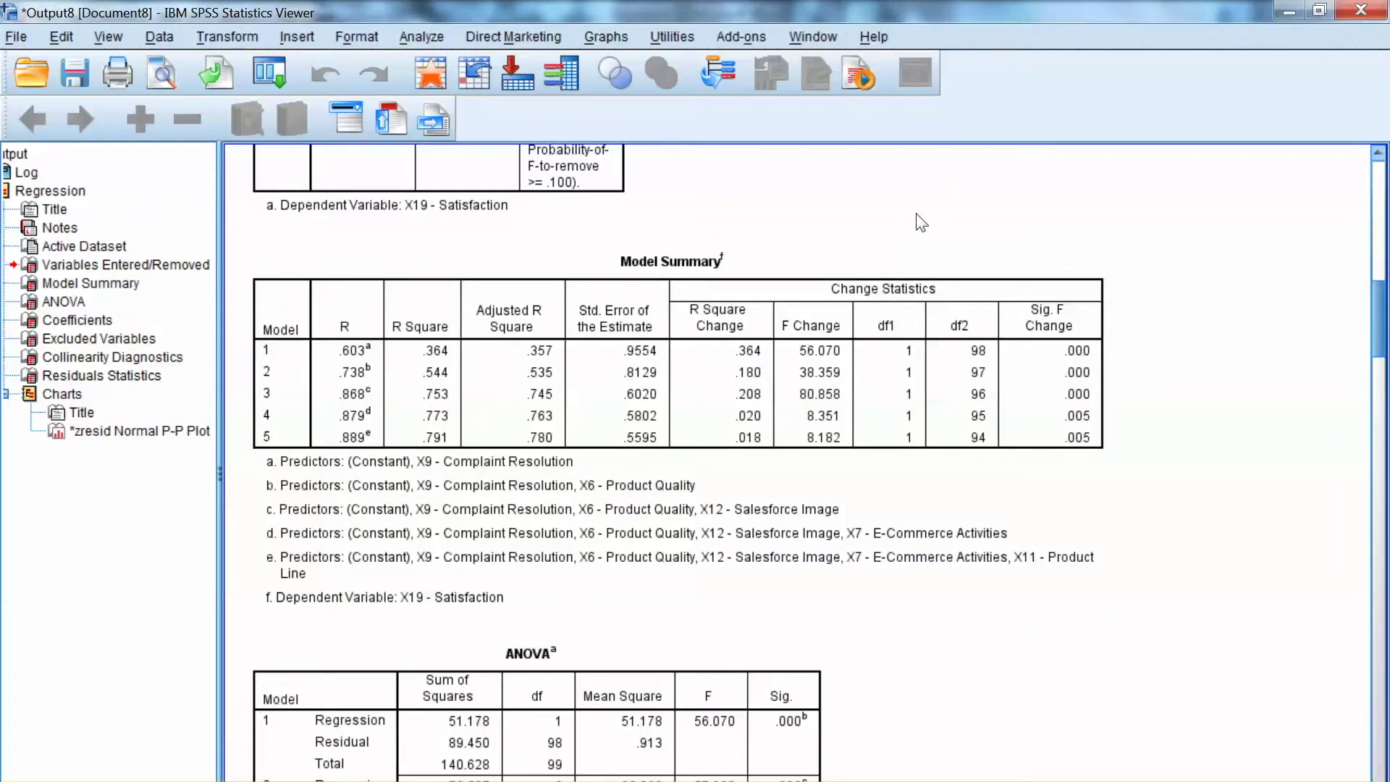
pyautogui.scroll(-8, 920, 222)
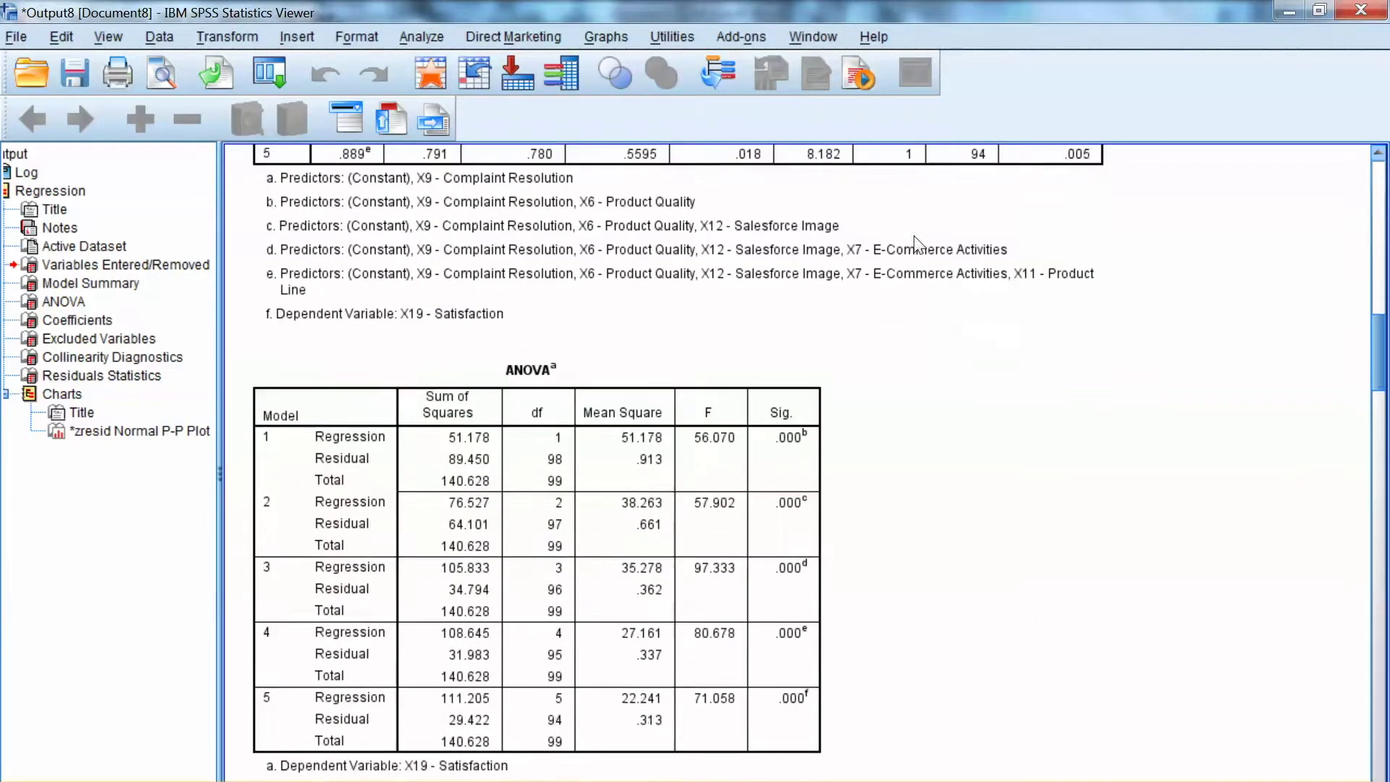
# - Examine the ANOVA table for the sums of squares, degrees of freedom, F and significance of the five stepwise models
pyautogui.scroll(-3, 915, 241)
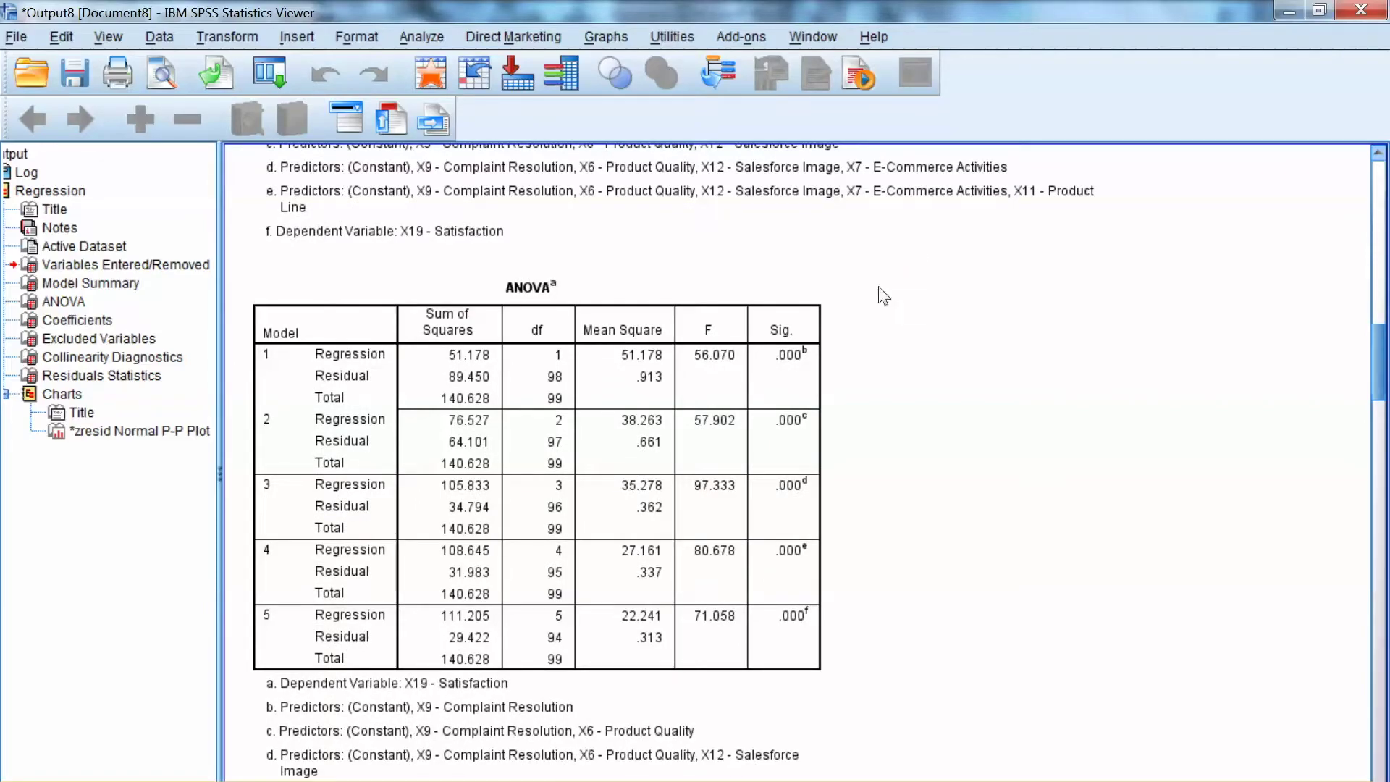
pyautogui.click(607, 400)
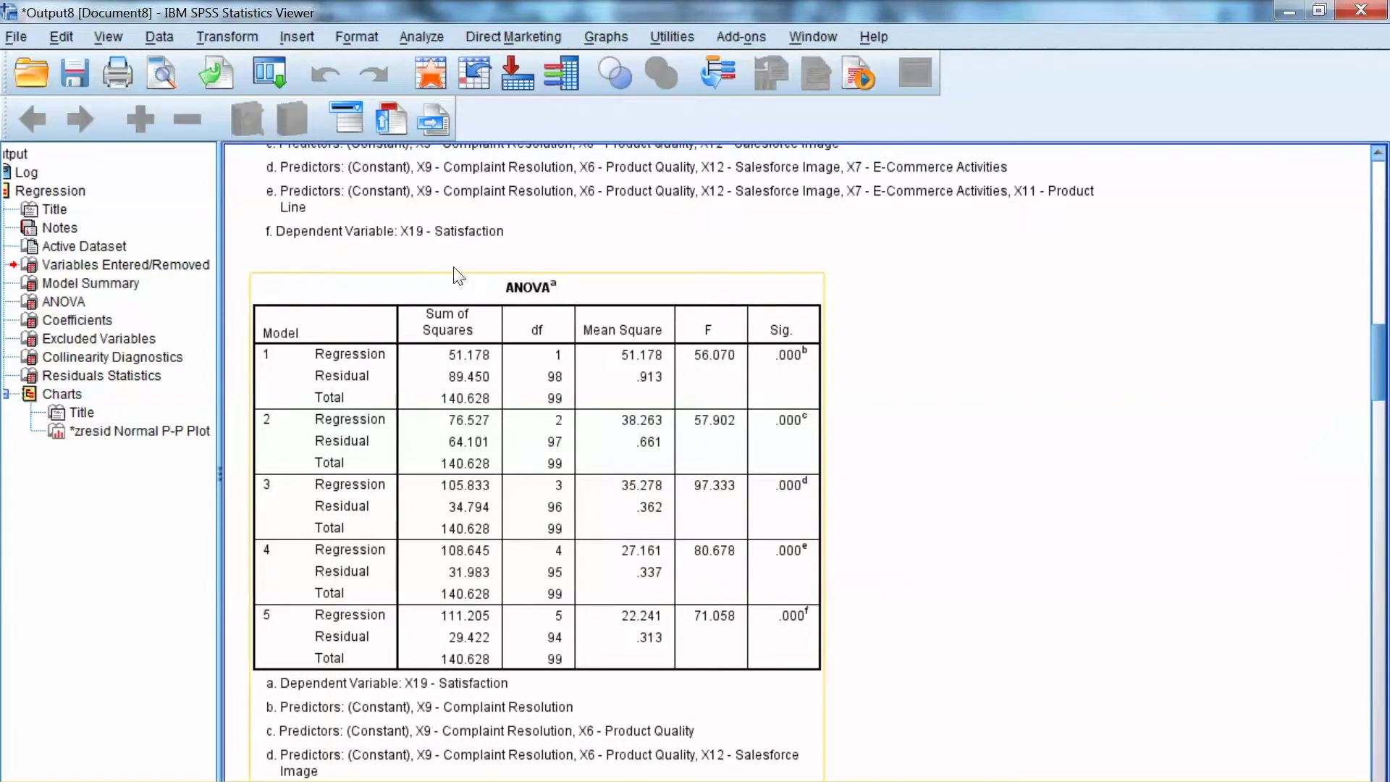
pyautogui.click(923, 263)
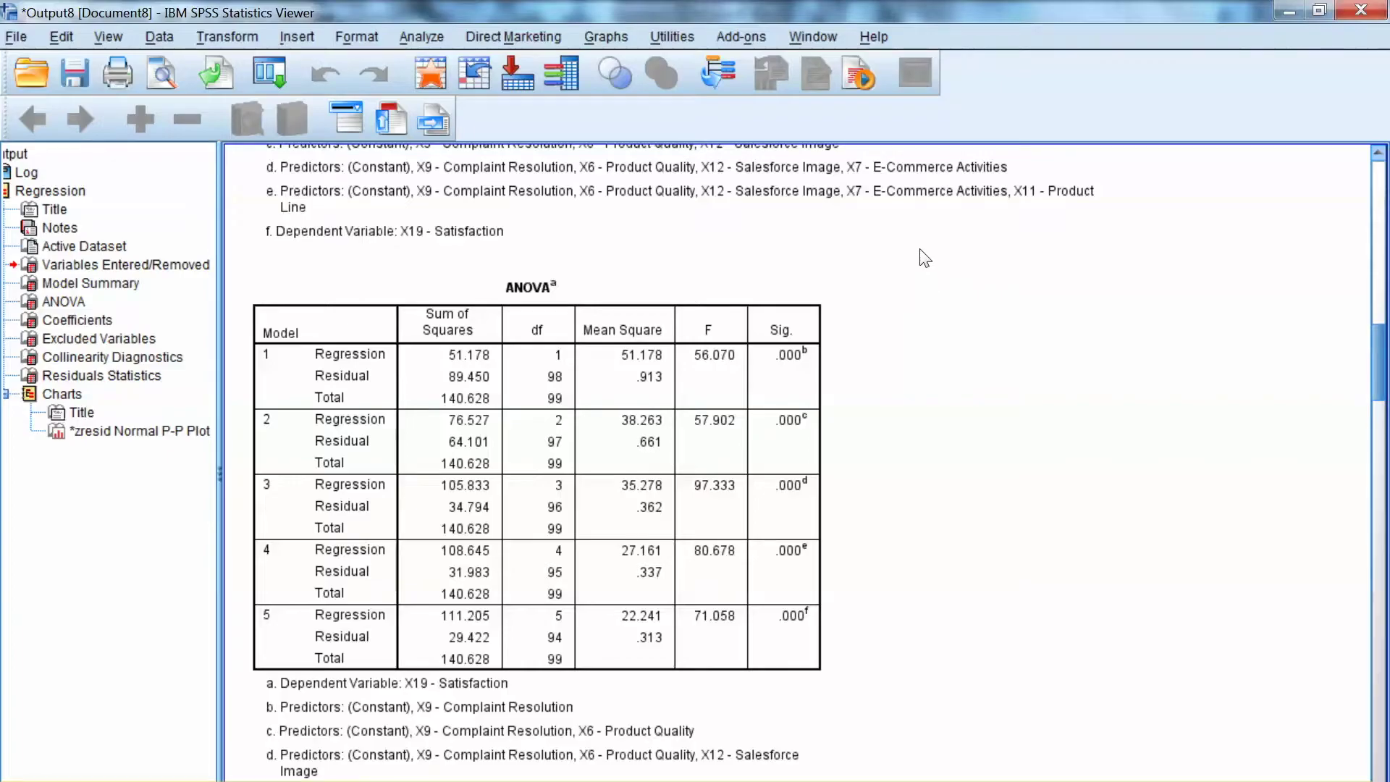
pyautogui.scroll(-5, 924, 261)
pyautogui.click(555, 334)
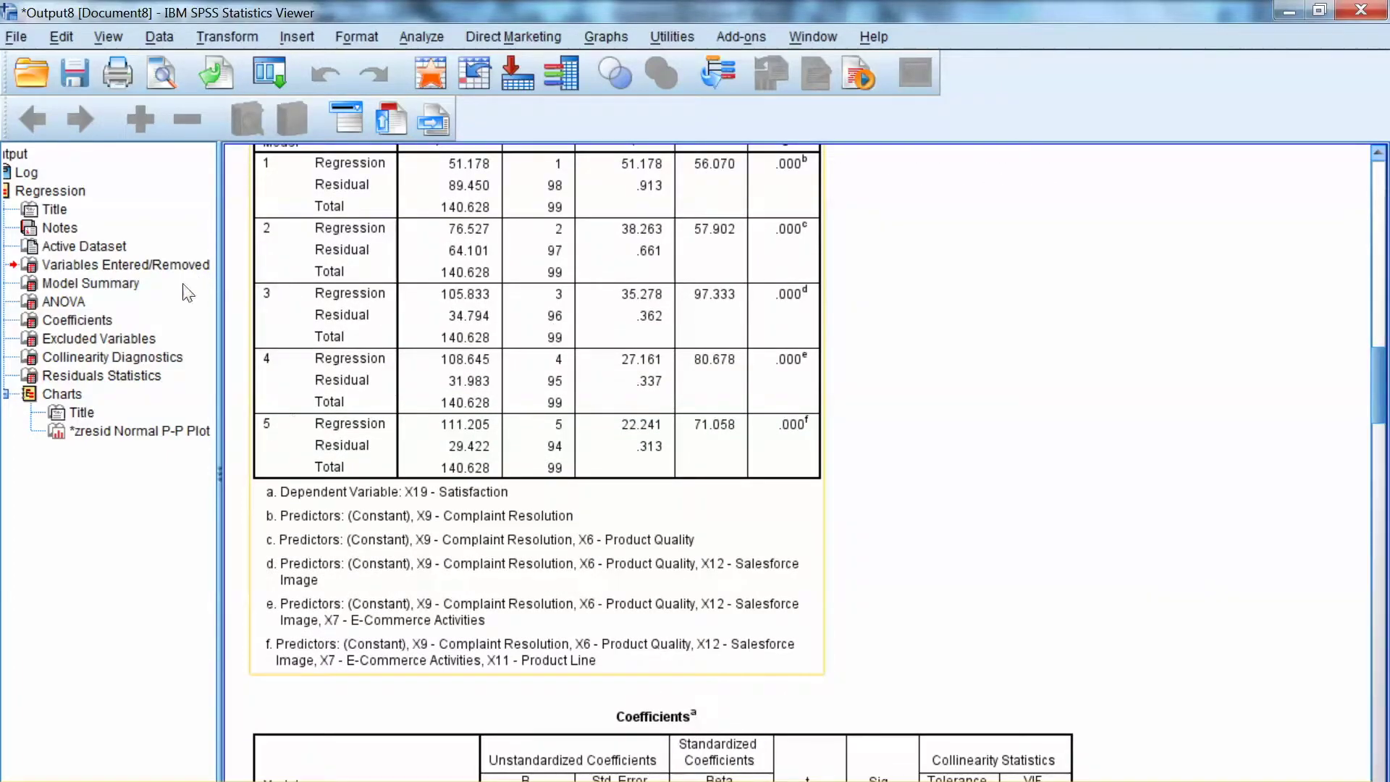
pyautogui.doubleClick(539, 295)
pyautogui.click(537, 294)
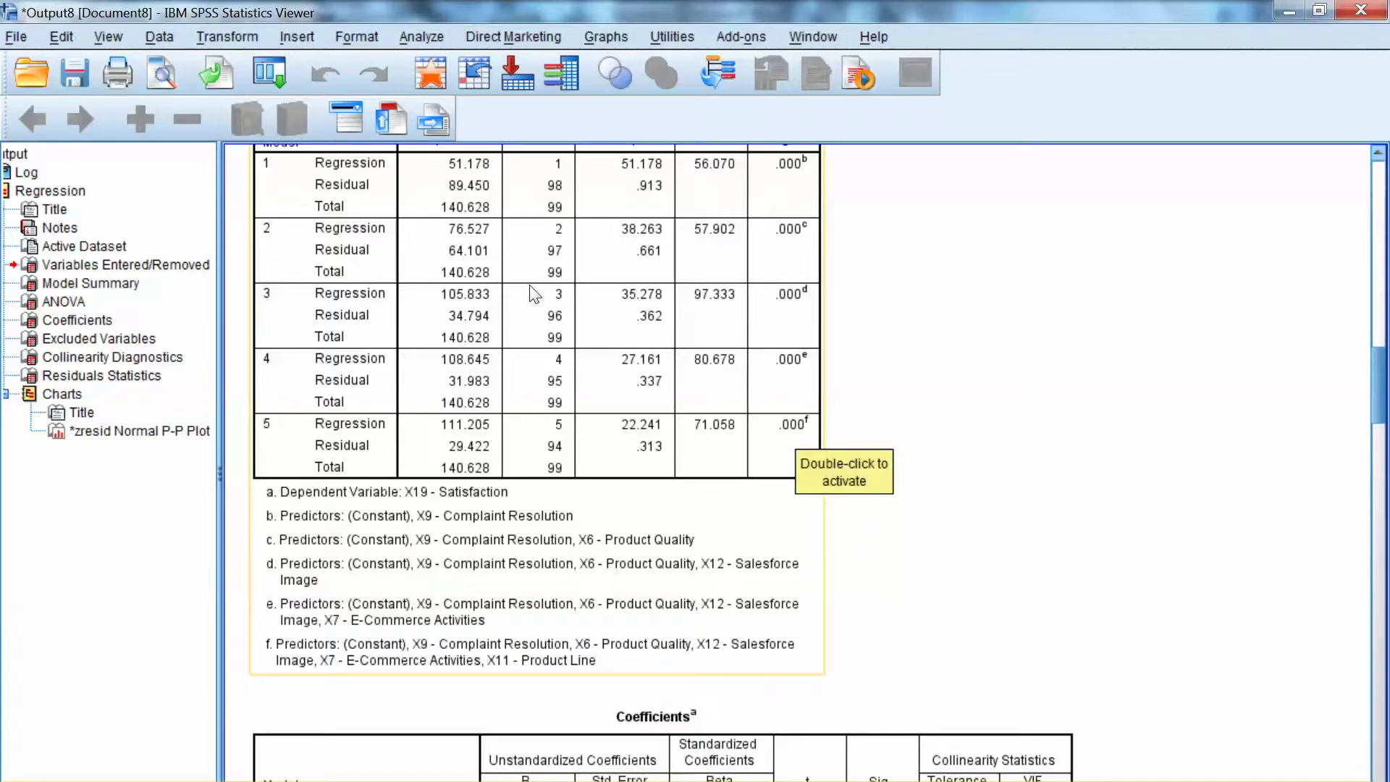
pyautogui.doubleClick(661, 318)
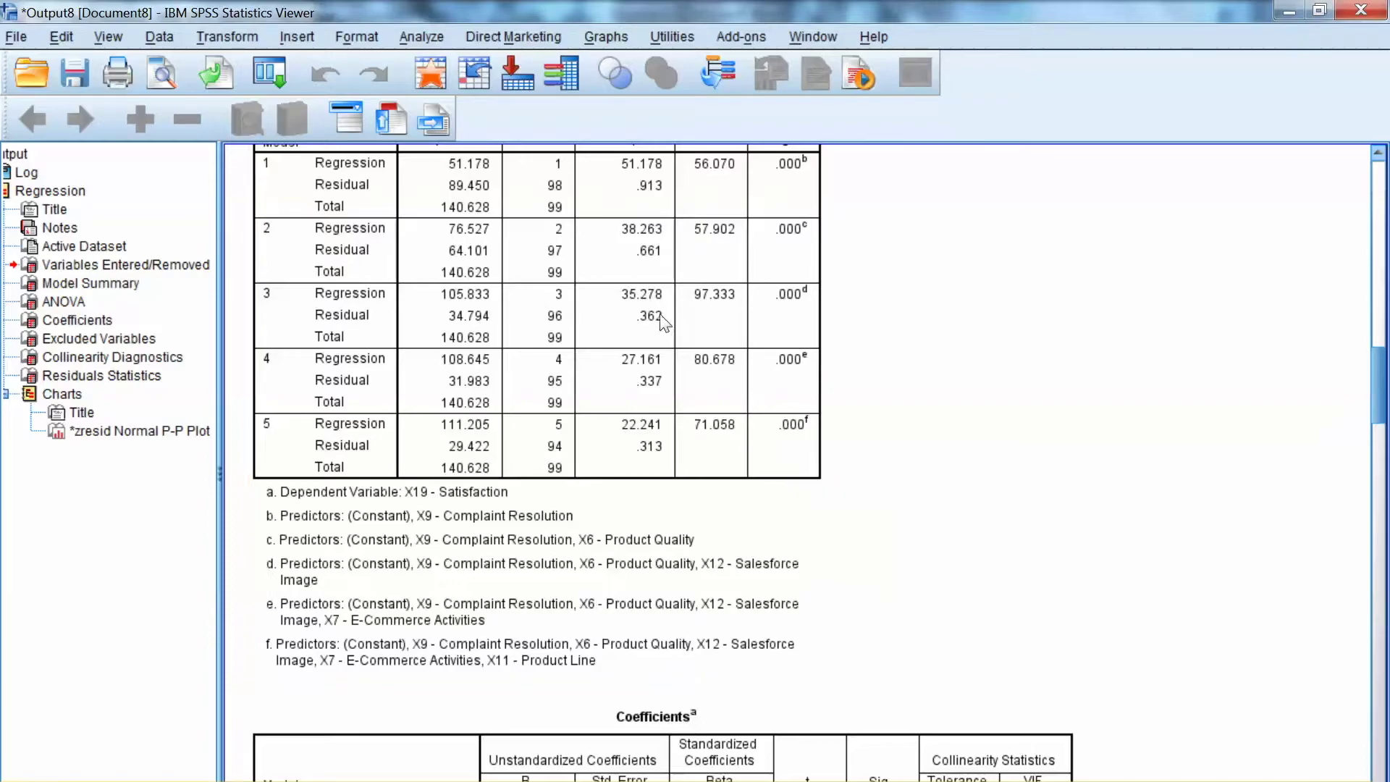
pyautogui.scroll(4, 925, 277)
pyautogui.scroll(-3, 925, 277)
pyautogui.scroll(-3, 925, 278)
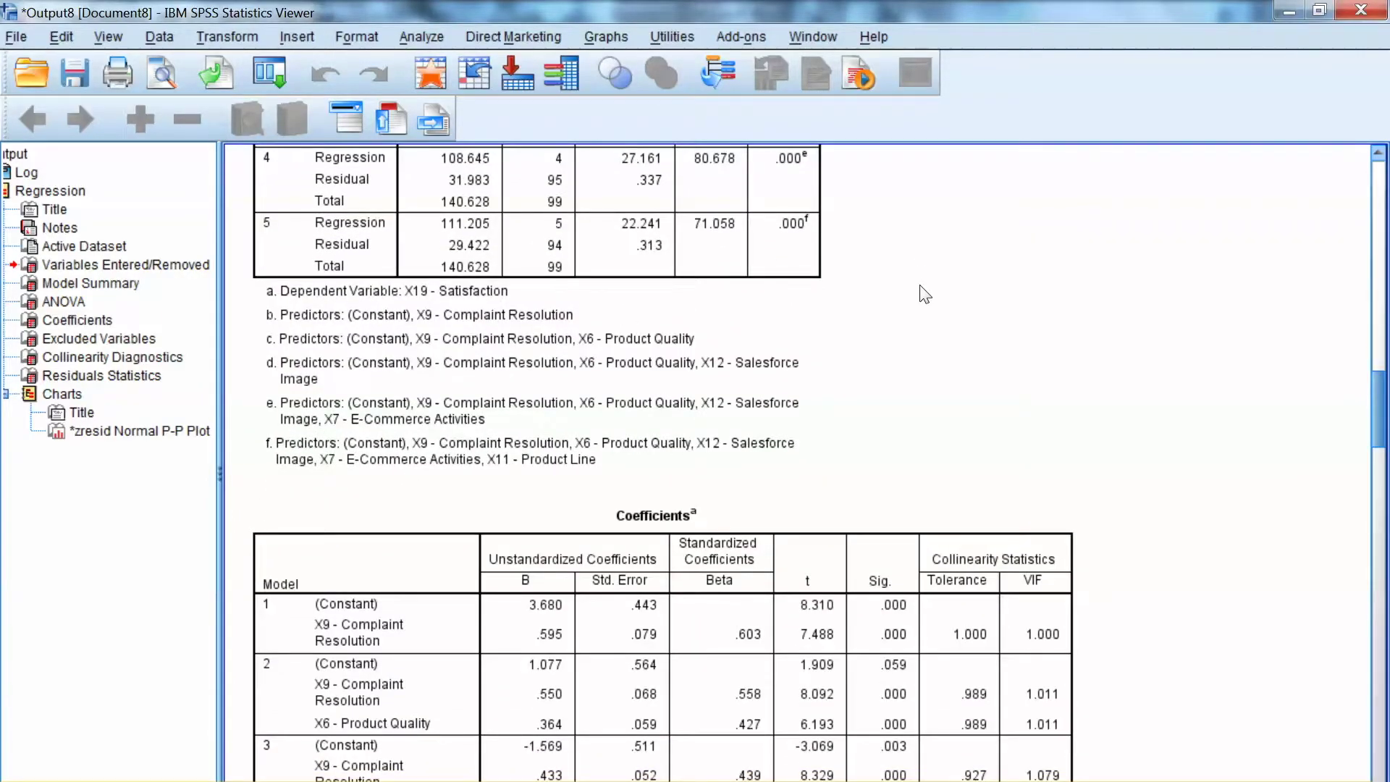
# - Examine the Coefficients table for the B, Beta, t, significance, Tolerance and VIF values of the predictors in each model
pyautogui.scroll(-1, 924, 293)
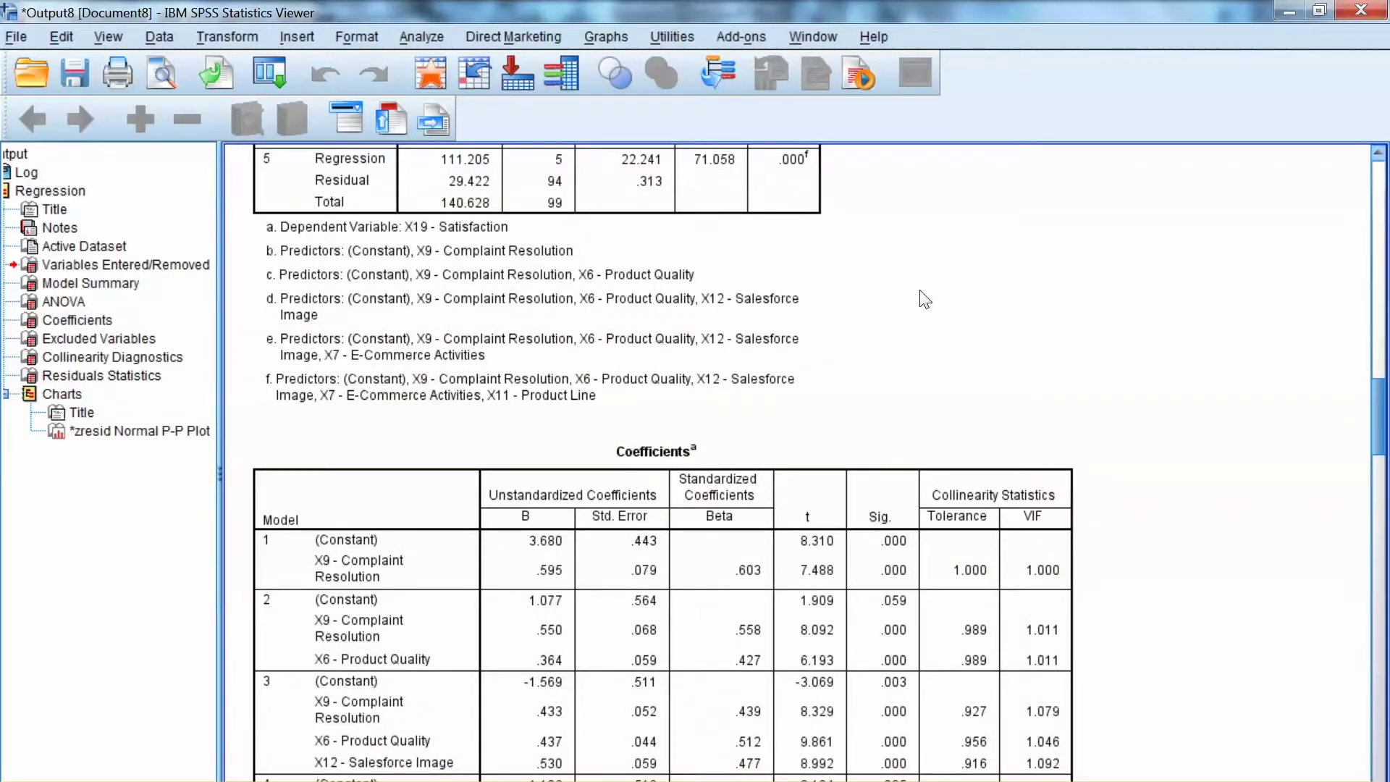
pyautogui.scroll(-5, 925, 299)
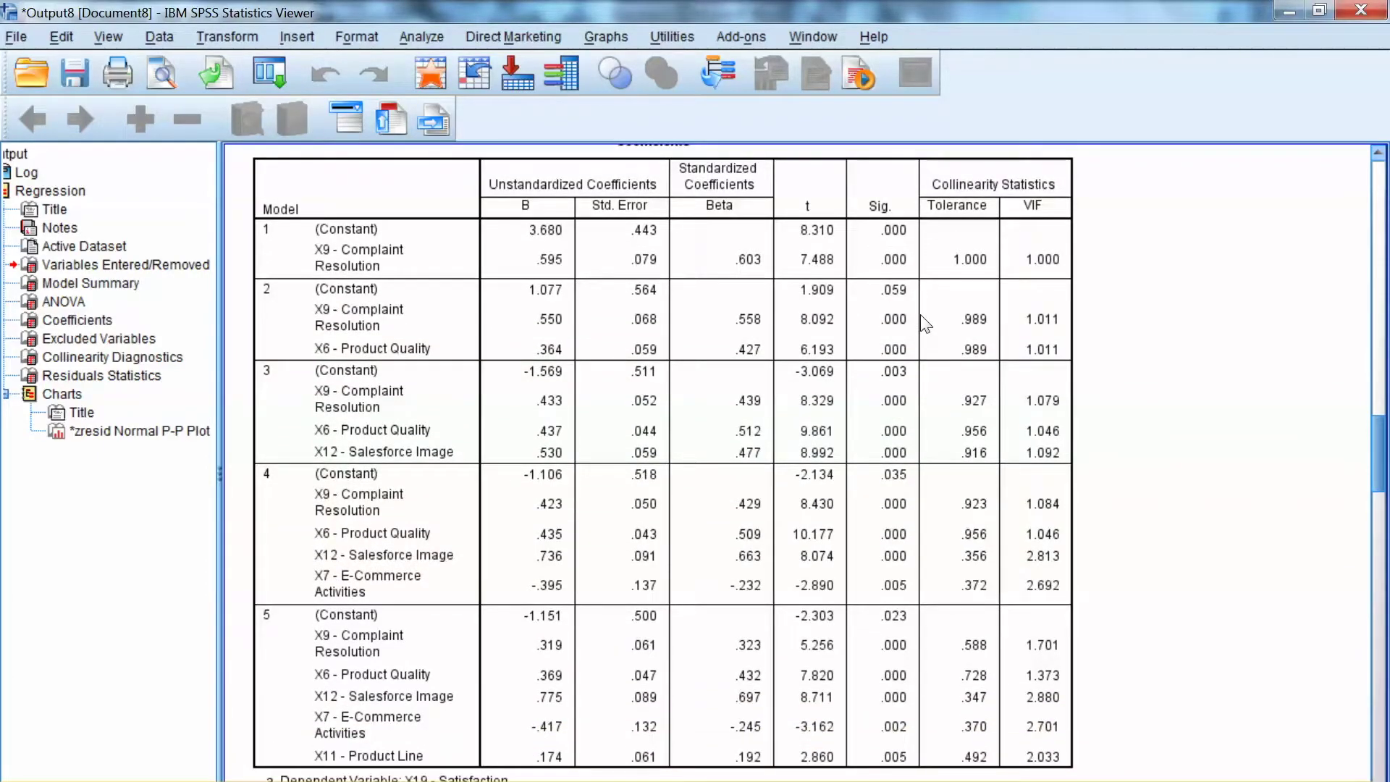
pyautogui.click(895, 333)
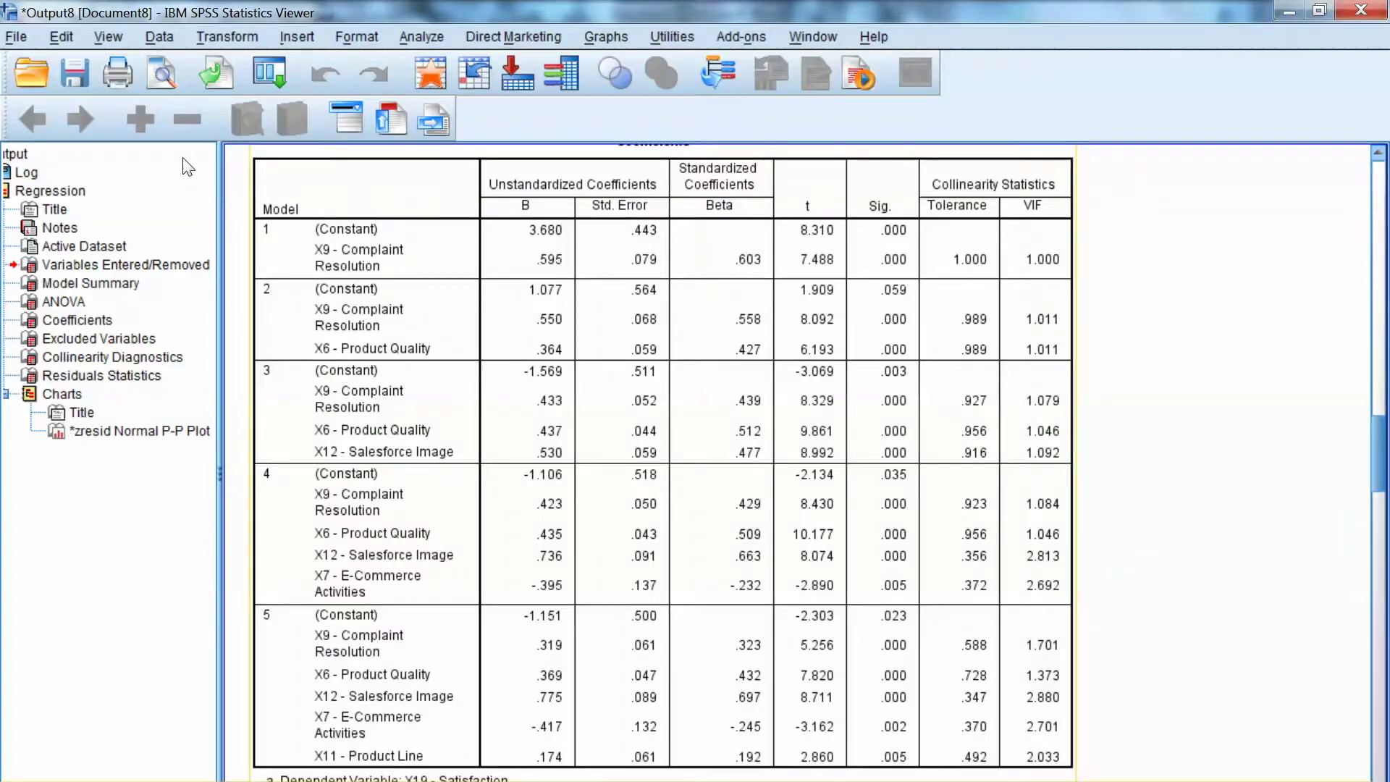
pyautogui.scroll(-1, 923, 308)
pyautogui.scroll(-4, 925, 312)
pyautogui.scroll(5, 925, 313)
pyautogui.scroll(-1, 922, 304)
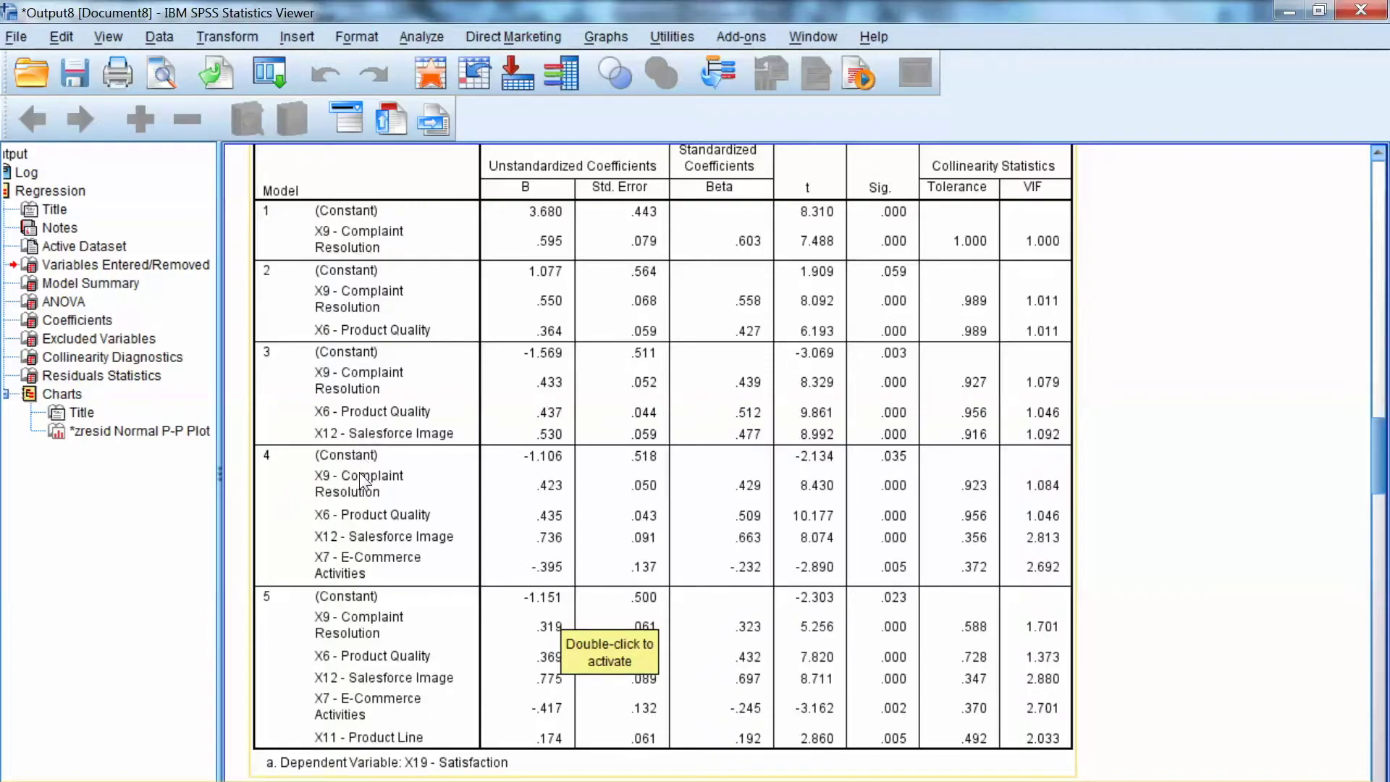
pyautogui.click(756, 475)
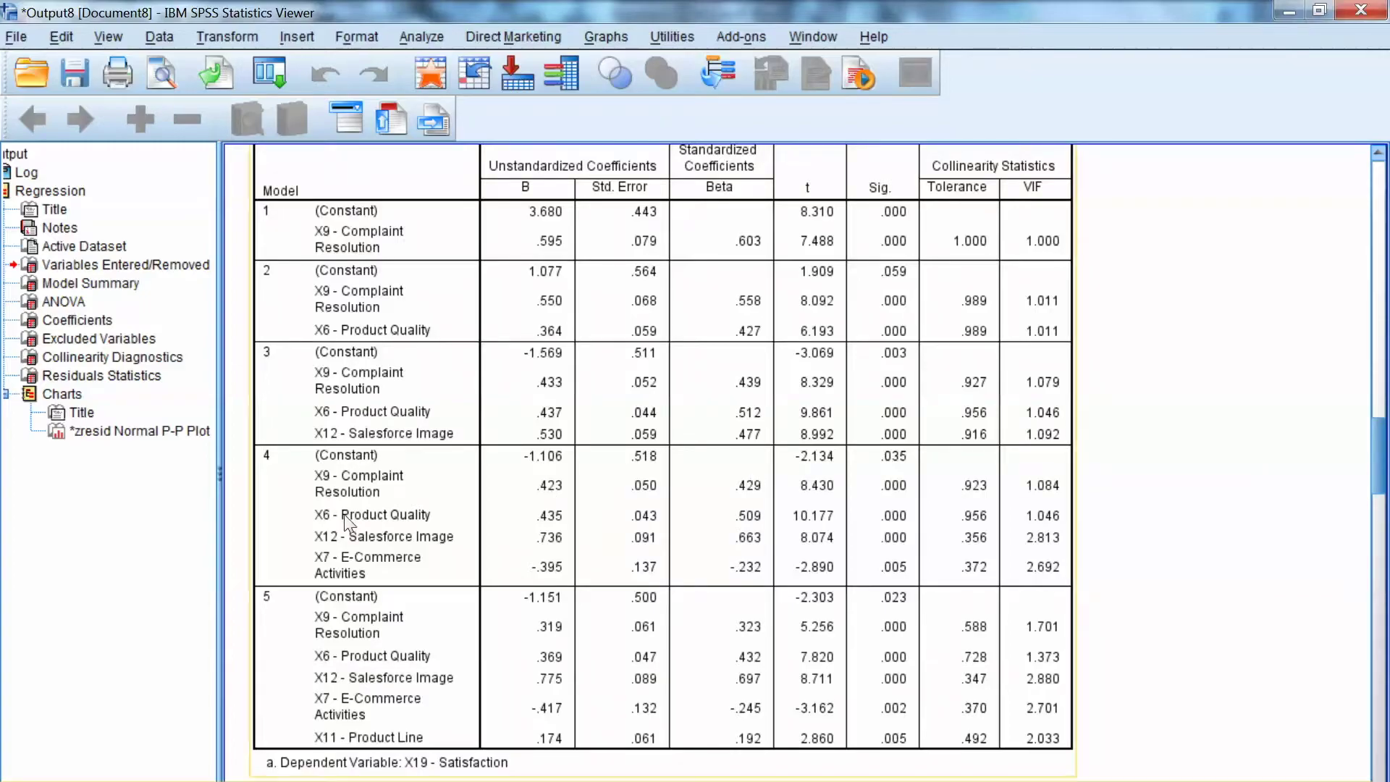
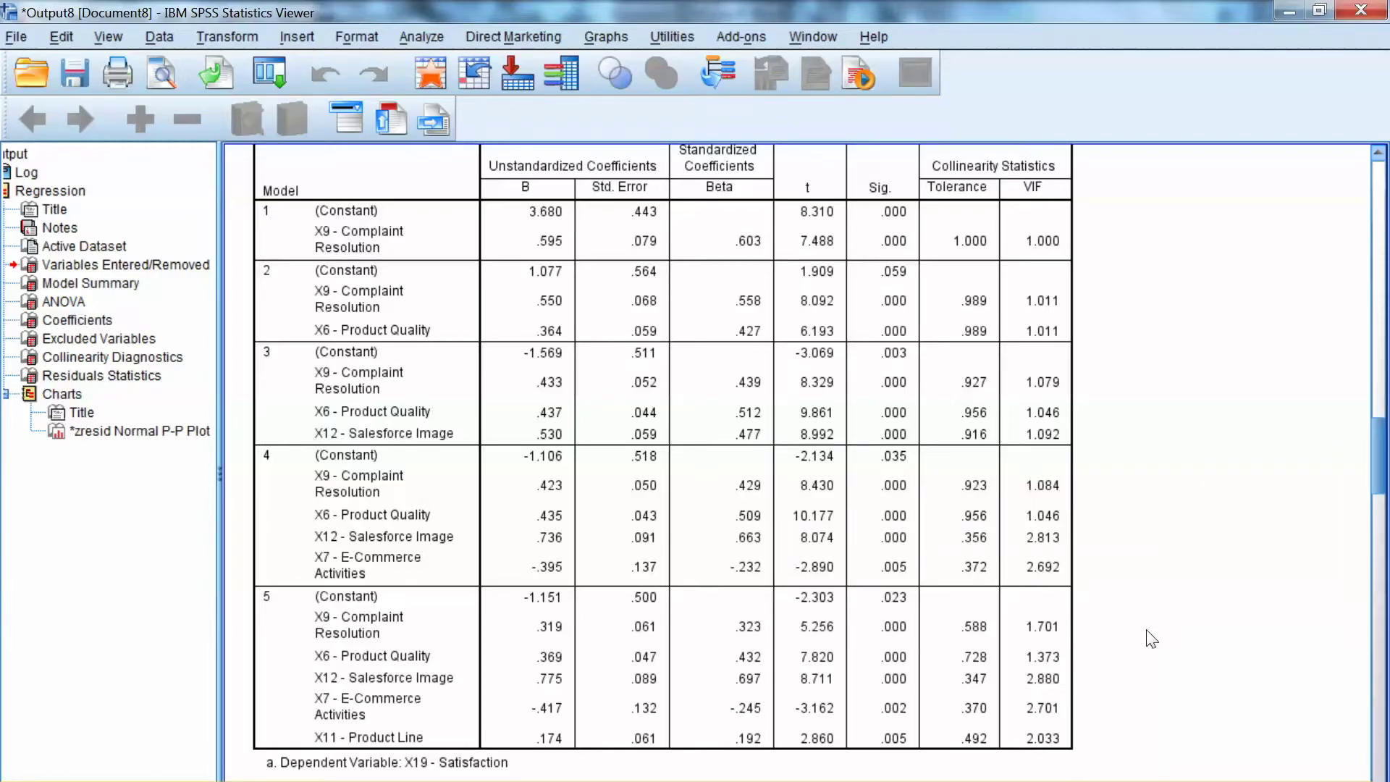
pyautogui.click(693, 149)
pyautogui.click(805, 304)
pyautogui.scroll(-3, 662, 354)
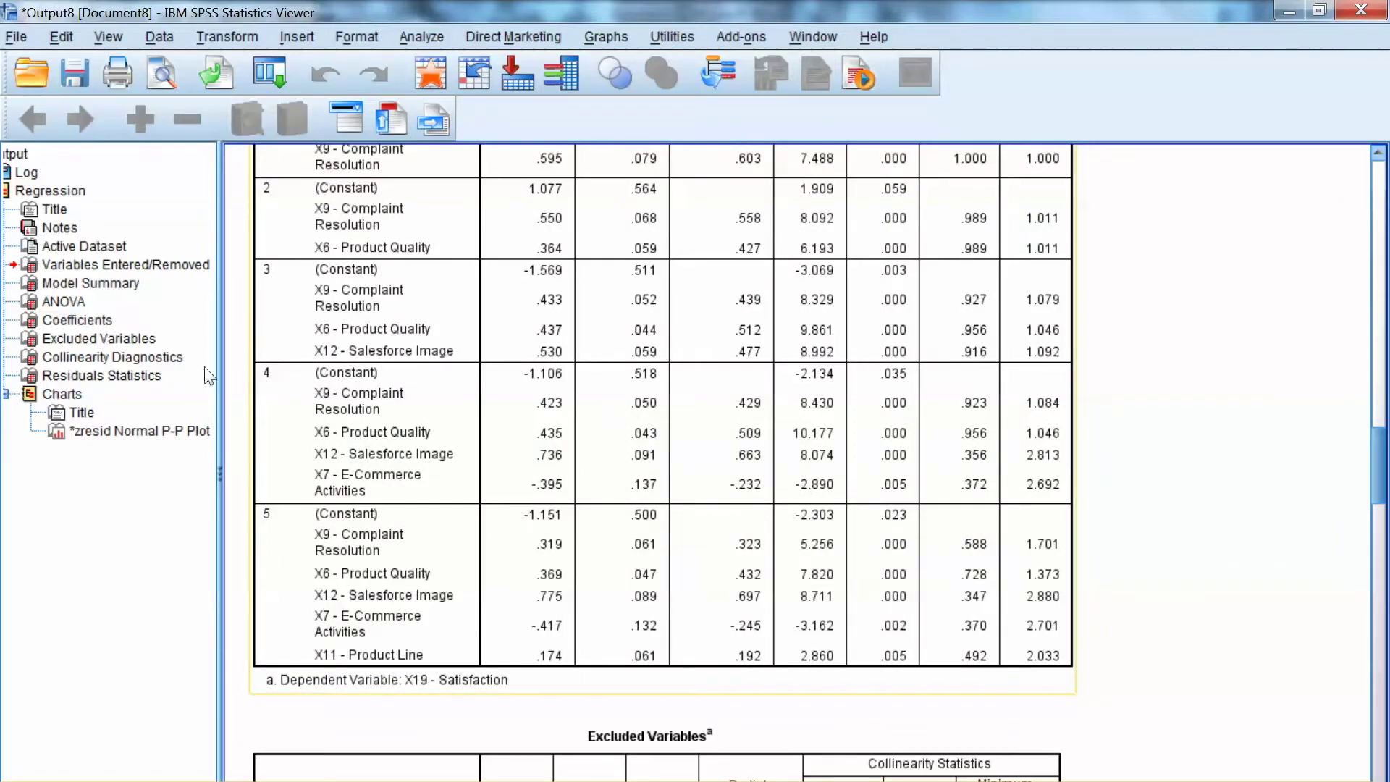
# - Review the Excluded Variables table for the significance, partial correlation and collinearity statistics of the predictors left out of each model
pyautogui.scroll(-15, 918, 354)
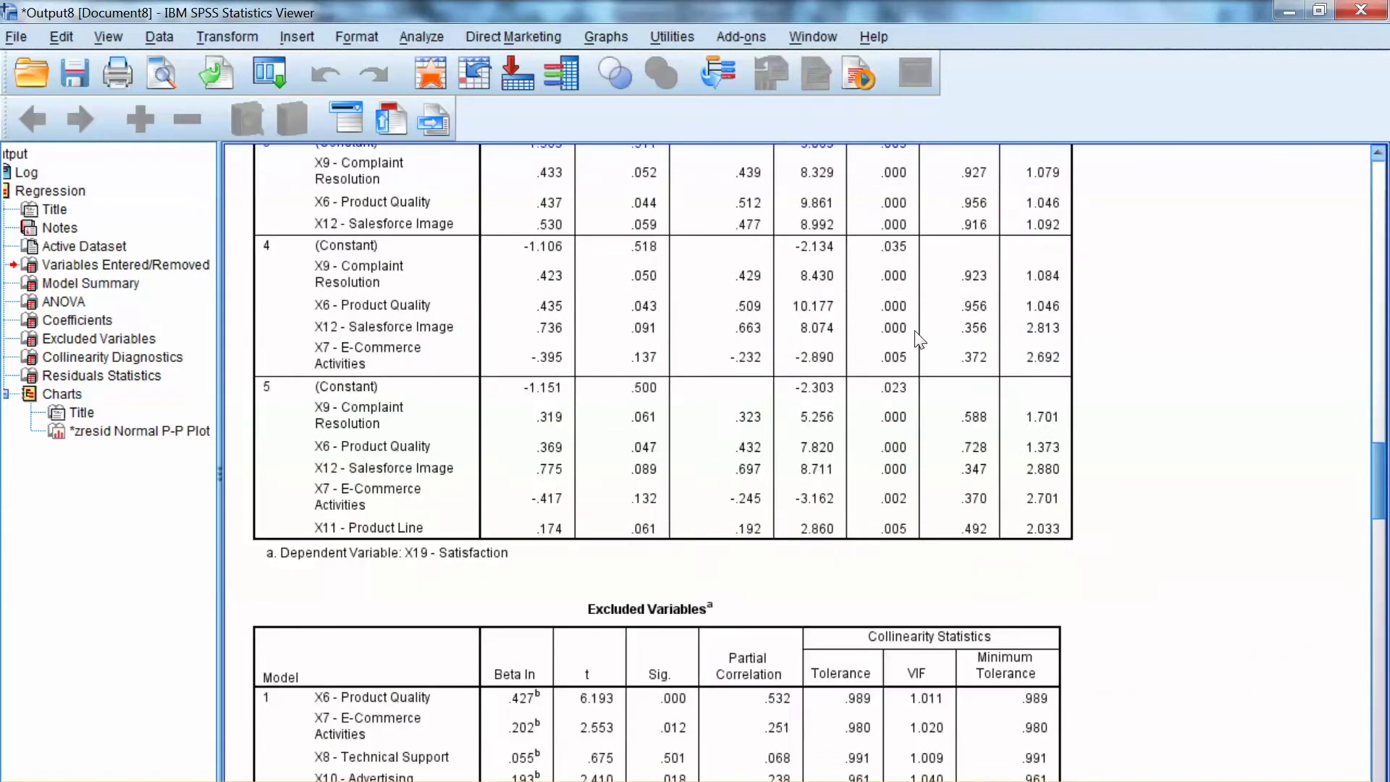
pyautogui.scroll(-3, 916, 362)
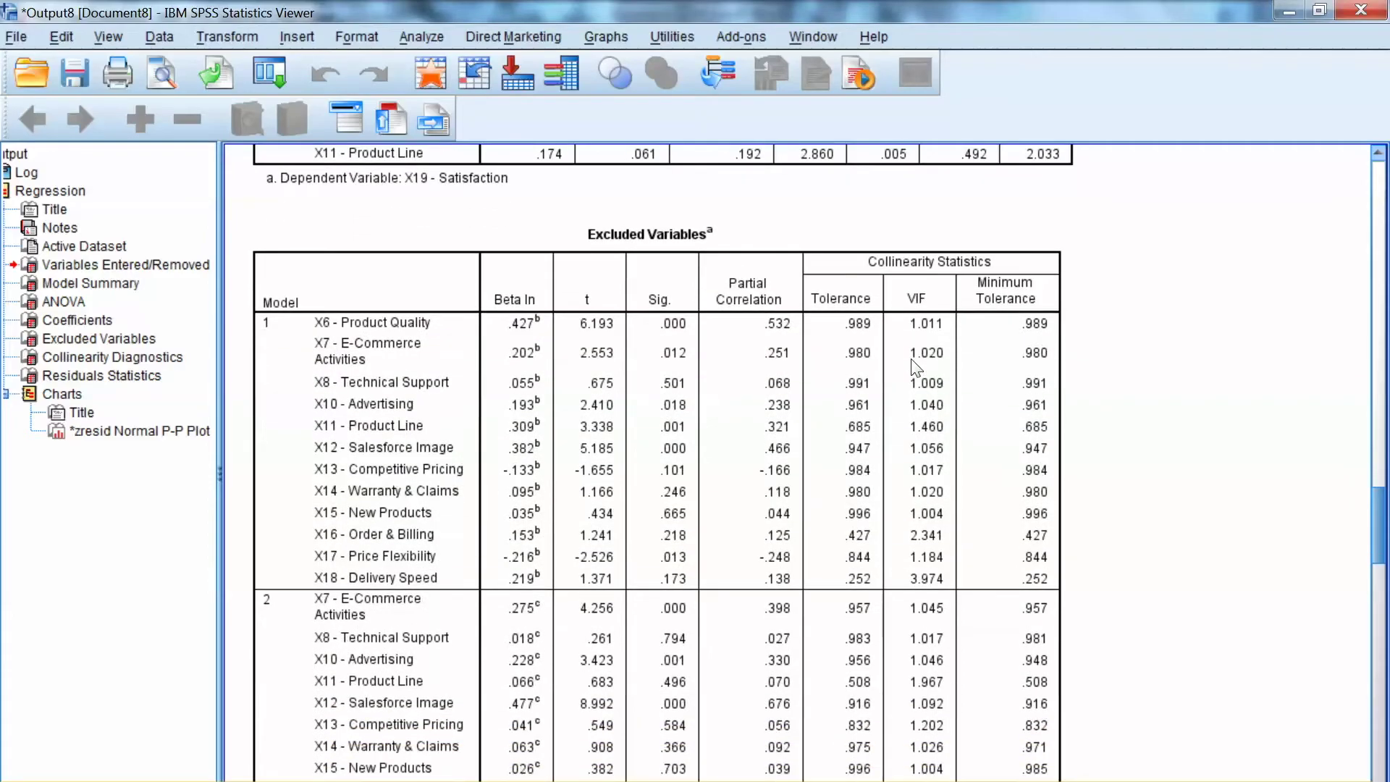
pyautogui.scroll(-3, 915, 371)
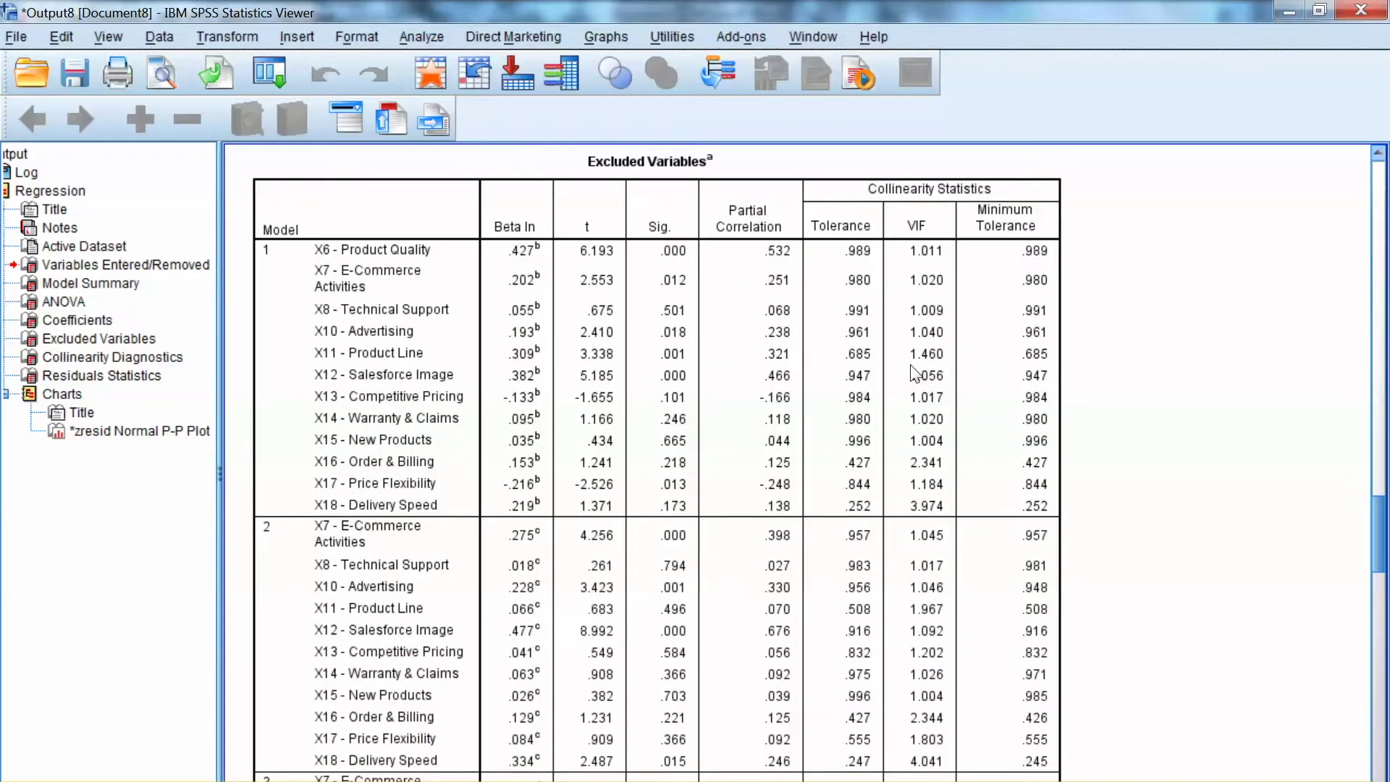
pyautogui.scroll(-18, 913, 373)
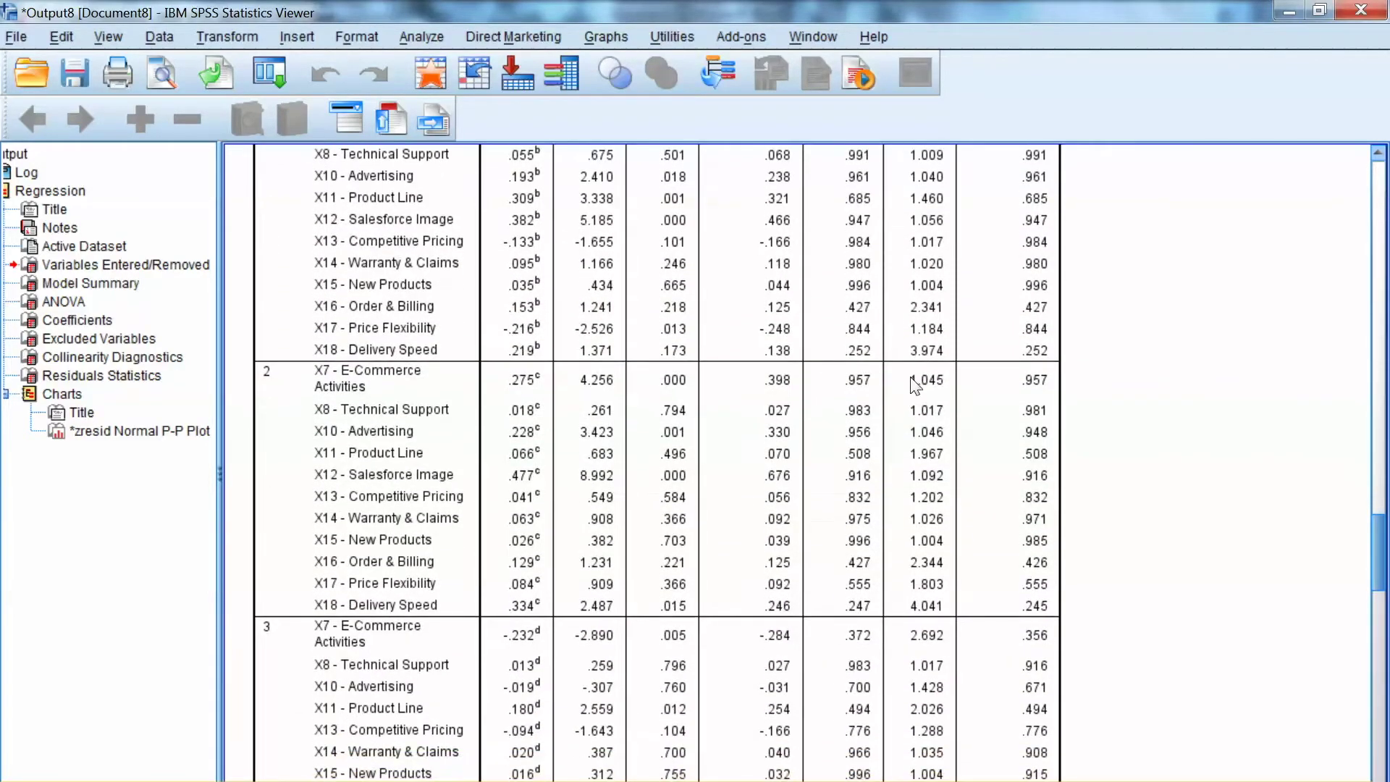
pyautogui.scroll(-9, 913, 411)
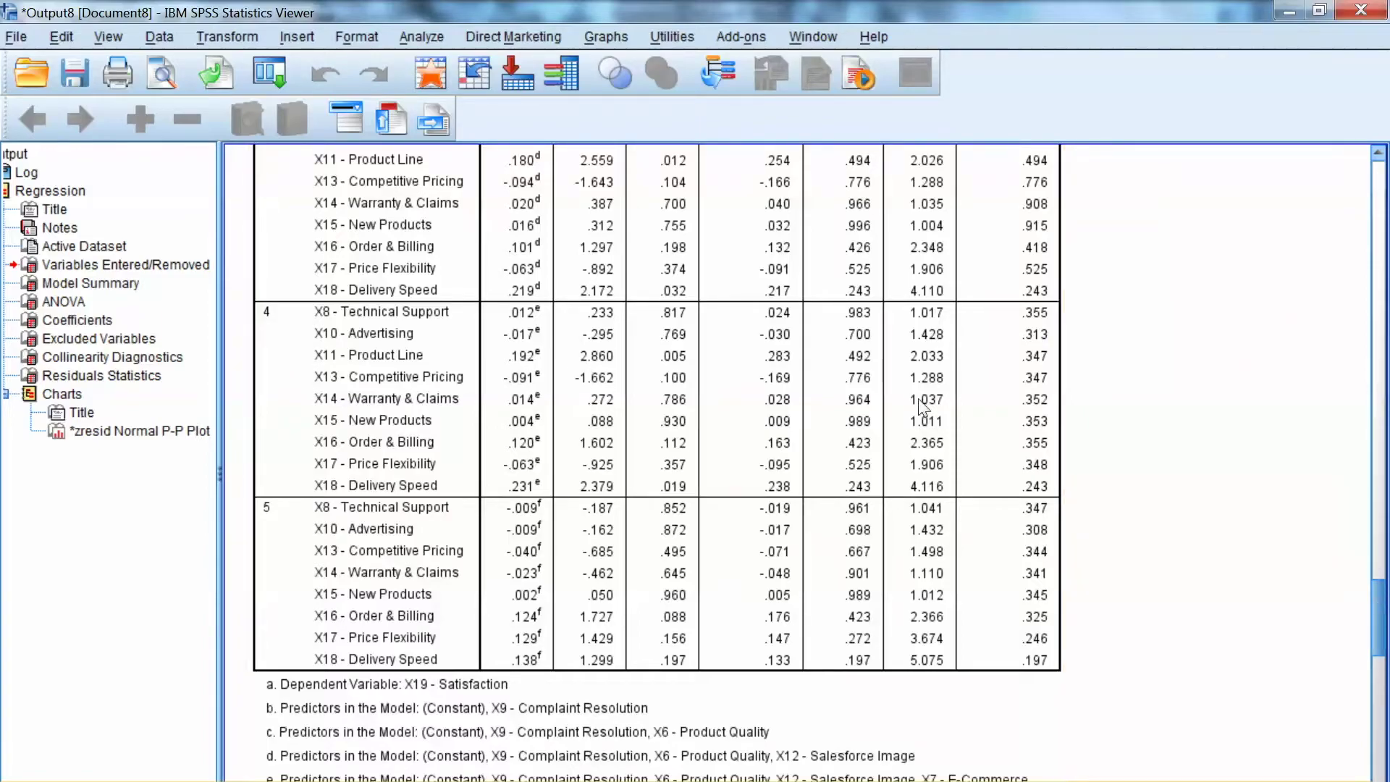
pyautogui.scroll(20, 924, 383)
pyautogui.scroll(3, 923, 354)
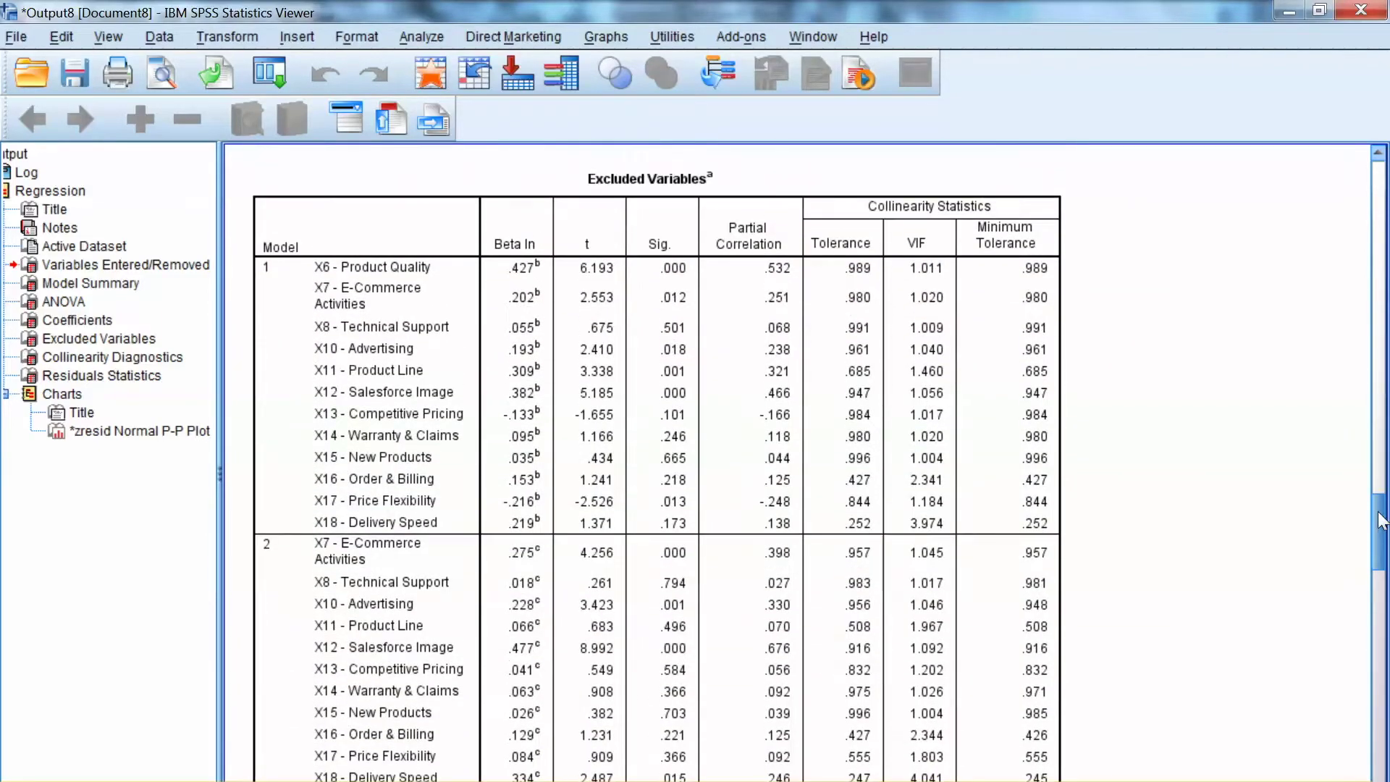
pyautogui.scroll(-20, 917, 366)
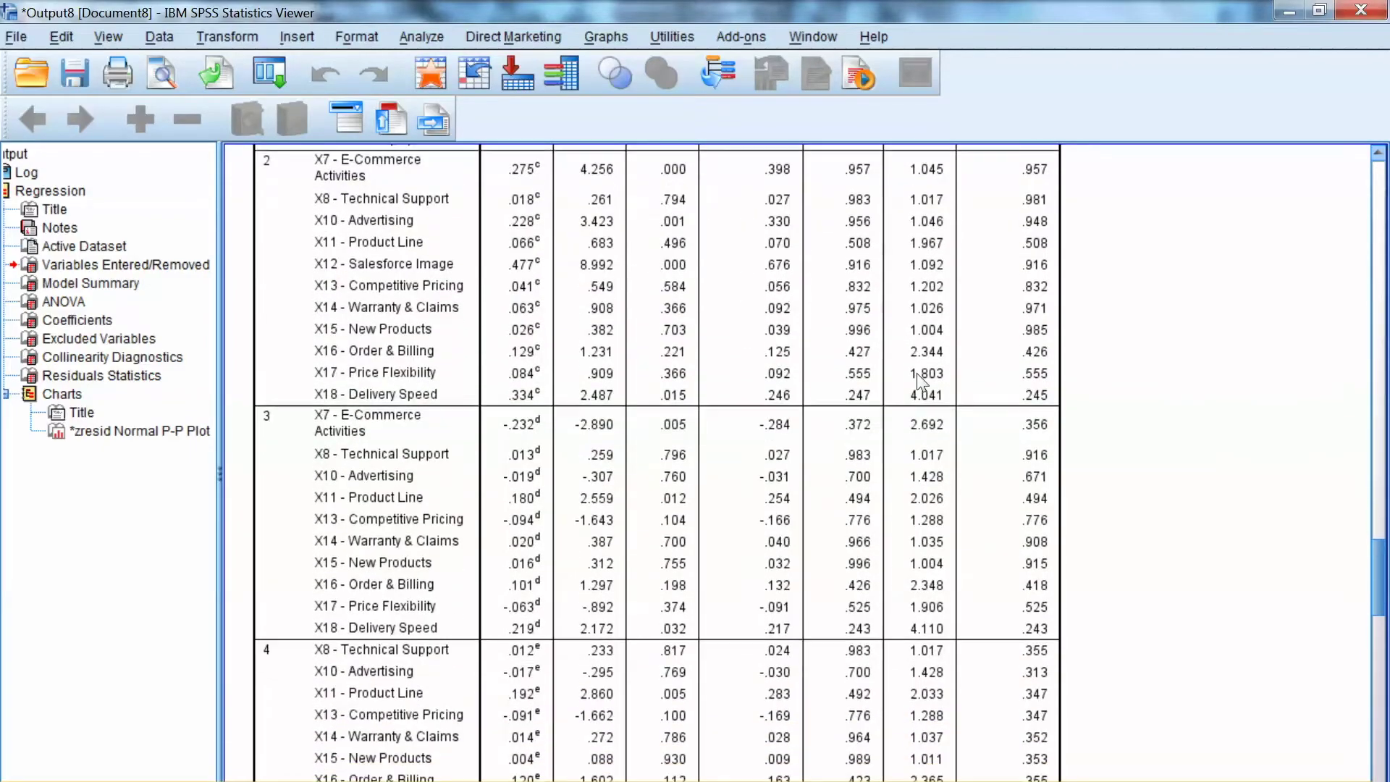
pyautogui.scroll(-13, 918, 389)
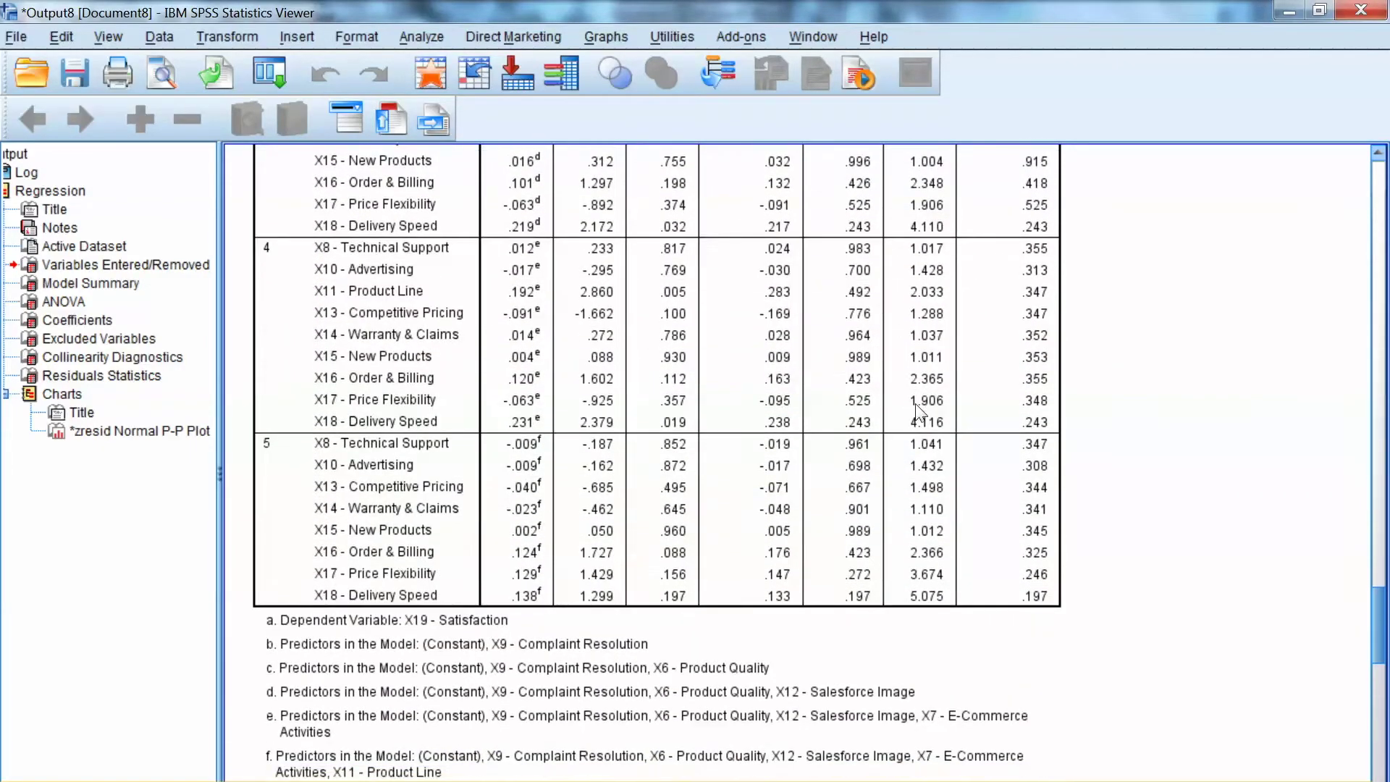
pyautogui.click(917, 413)
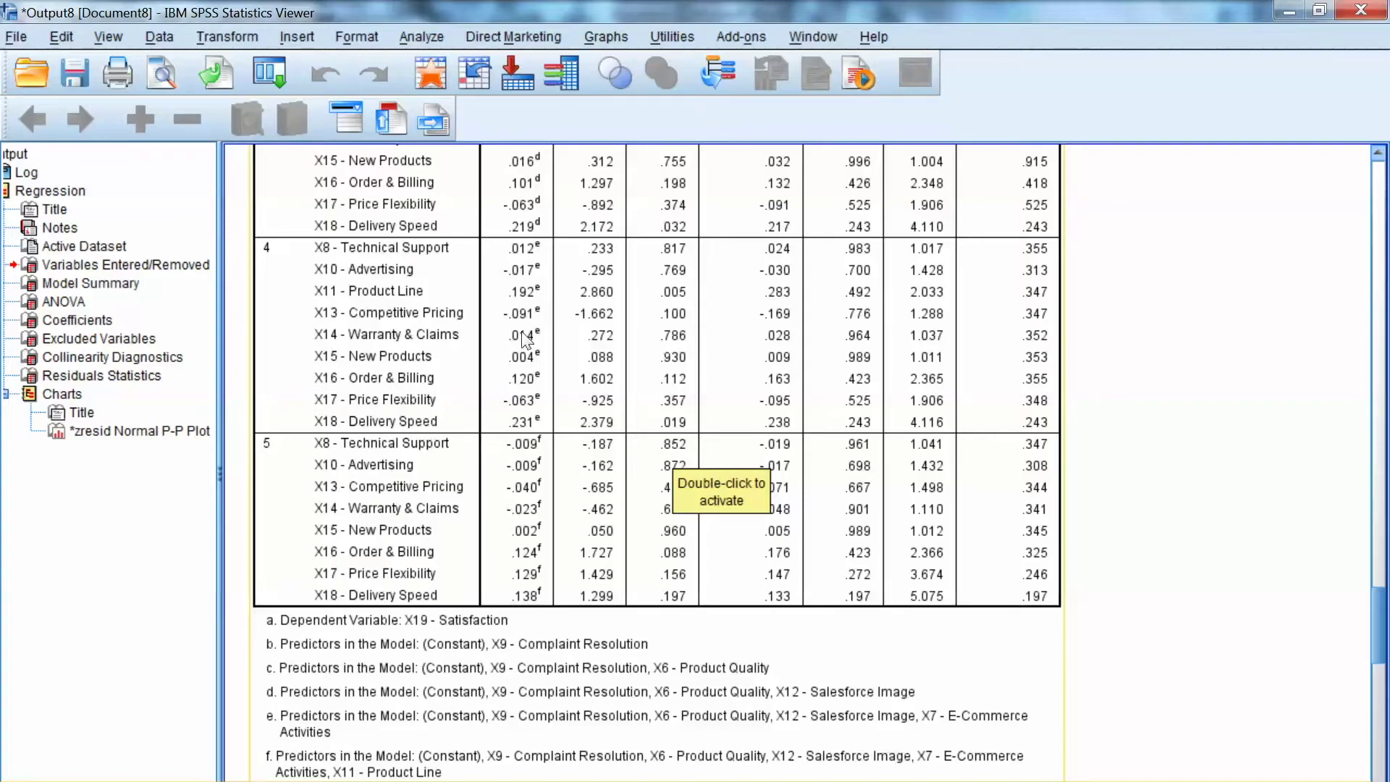
# - Review the normal P-P plot of the standardized residuals and the Collinearity Diagnostics table
pyautogui.scroll(-5, 492, 435)
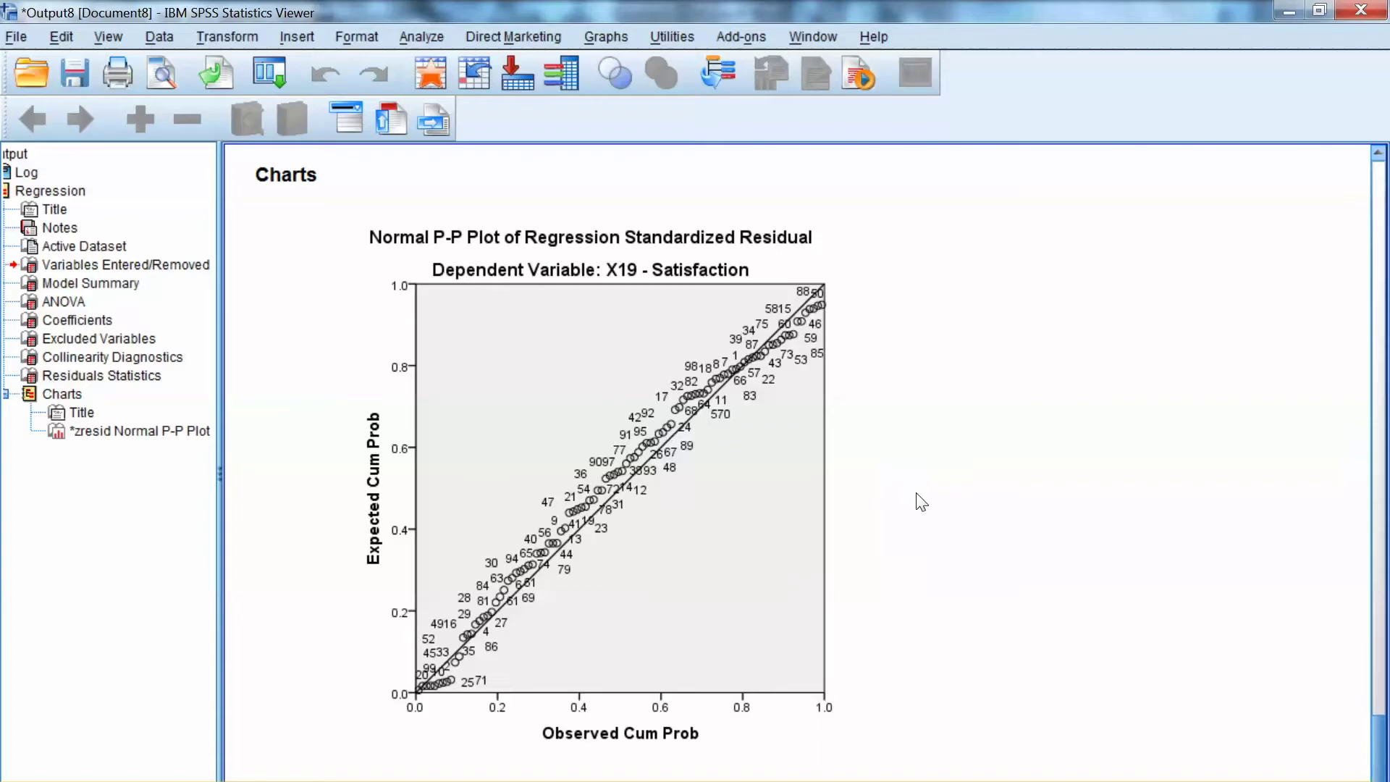
pyautogui.scroll(10, 921, 492)
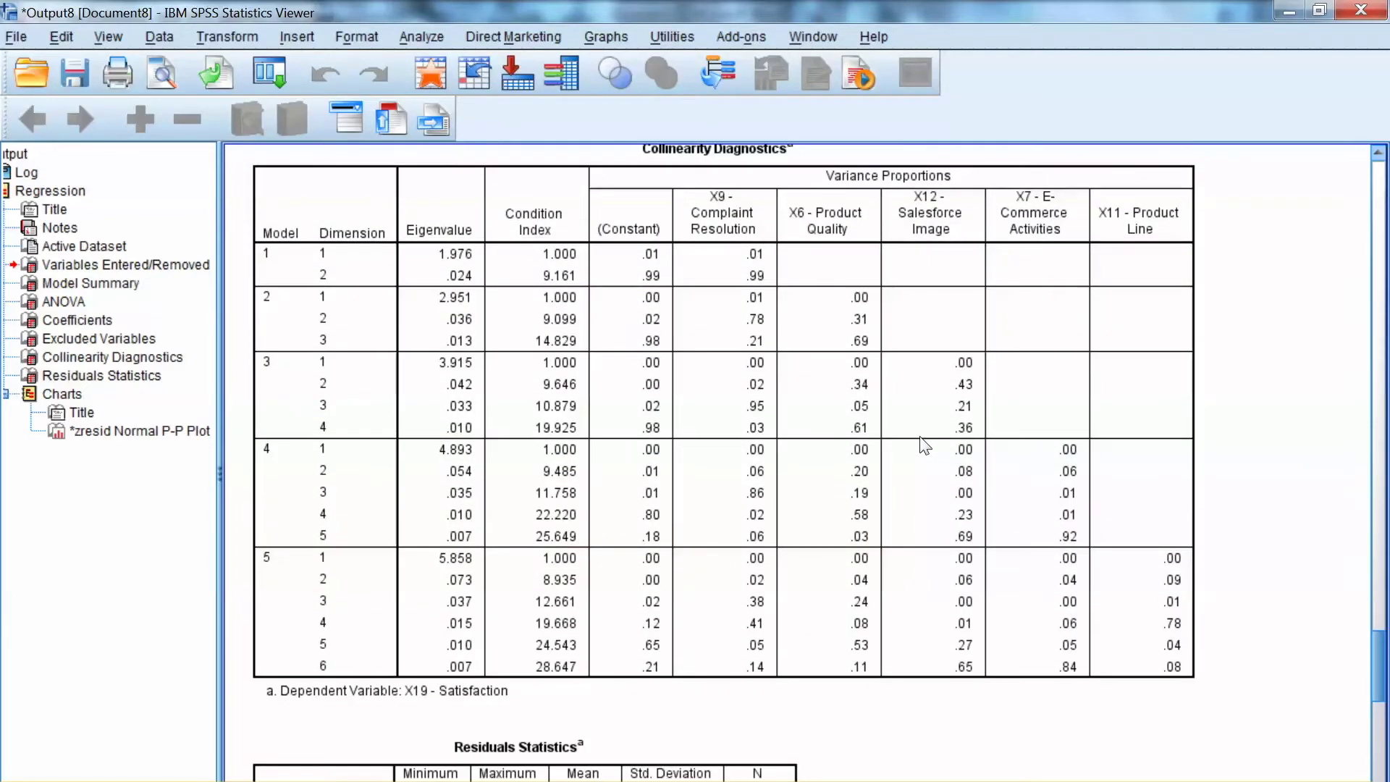
pyautogui.scroll(3, 924, 445)
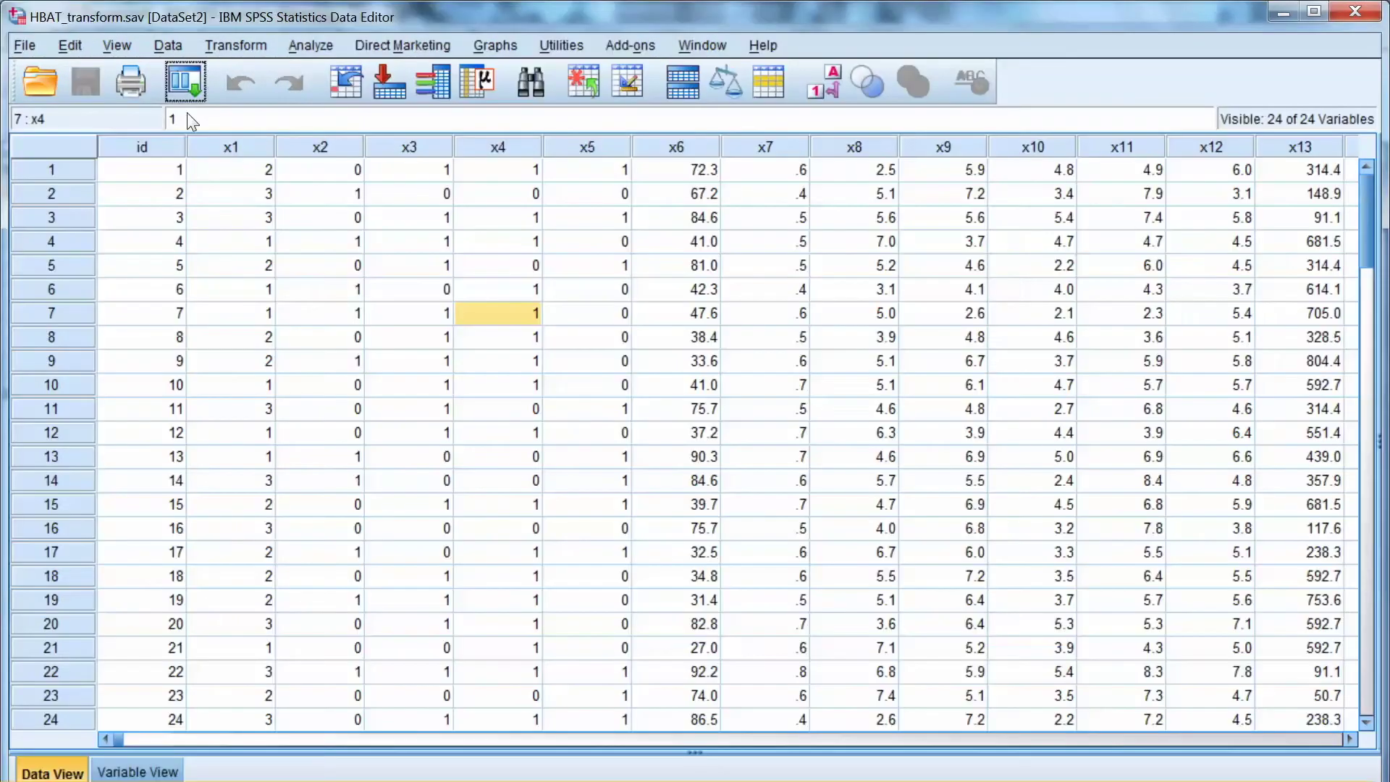
# - Open the Linear Regression setup for the HBAT_transform.sav data
pyautogui.hotkey('alt', 'a')
pyautogui.press('Down')
pyautogui.press('Down')
pyautogui.press('Down')
pyautogui.press('Down')
pyautogui.press('Down')
pyautogui.press('Down')
pyautogui.press('Down')
pyautogui.press('Down')
pyautogui.press('Down')
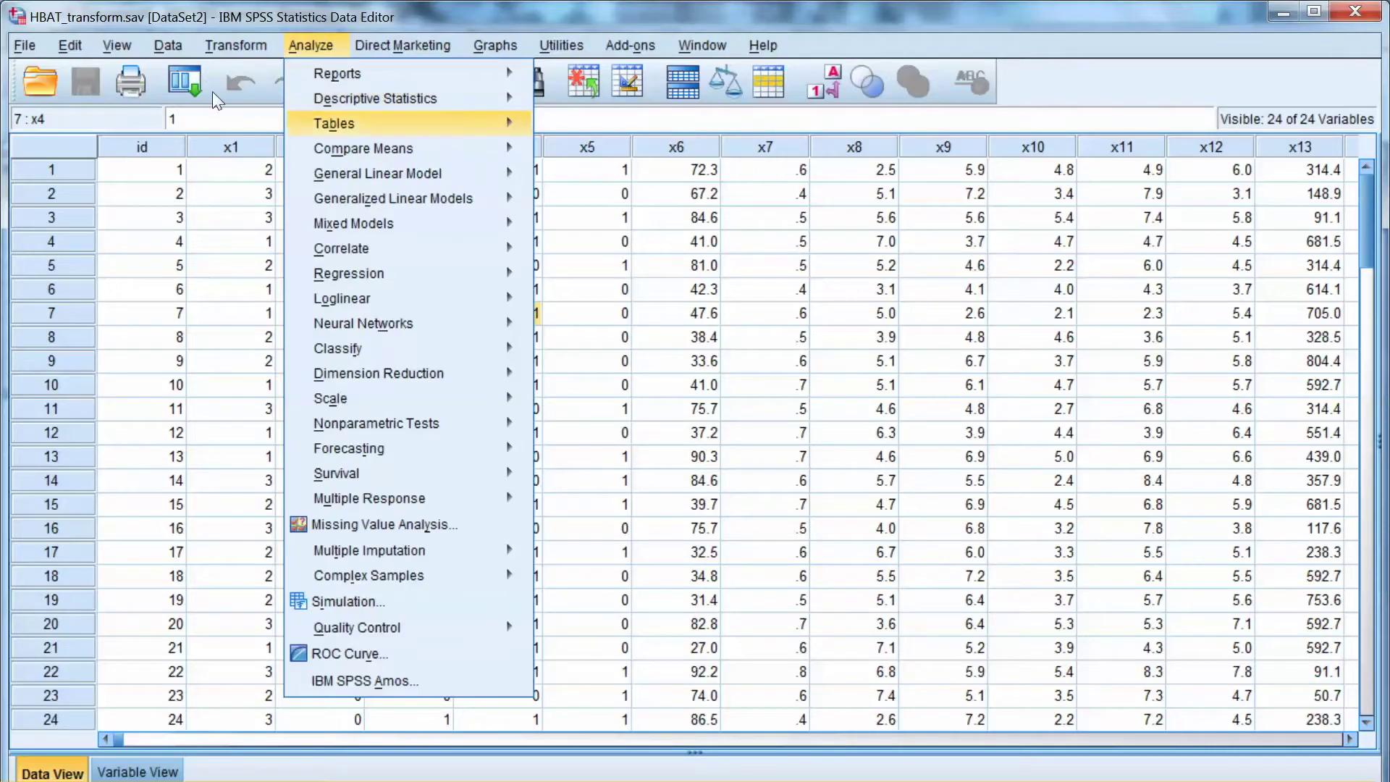
pyautogui.press('Right')
pyautogui.press('Down')
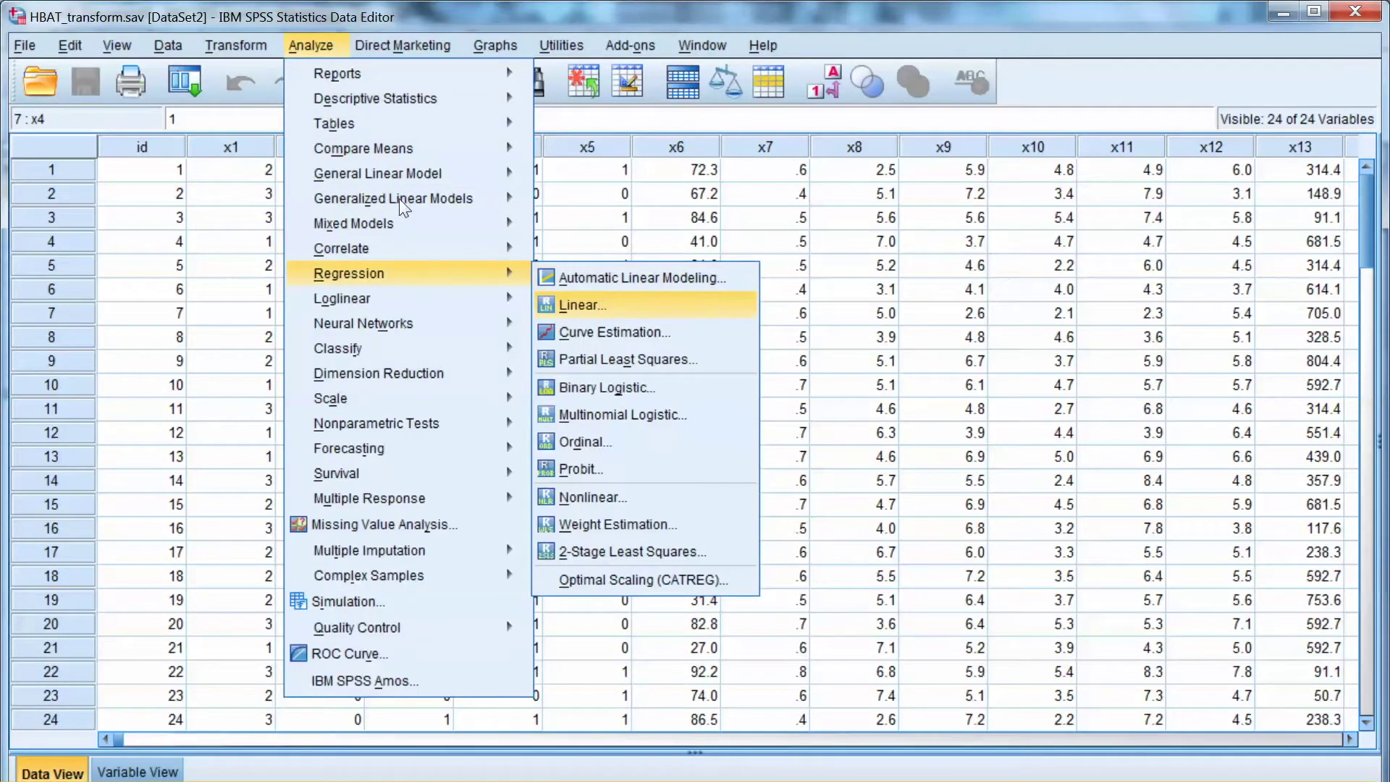
pyautogui.press('Return')
# - Remove X19 - Satisfaction as the dependent variable and clear X6 to X18 from the independent variables
pyautogui.press('Tab')
pyautogui.press('Tab')
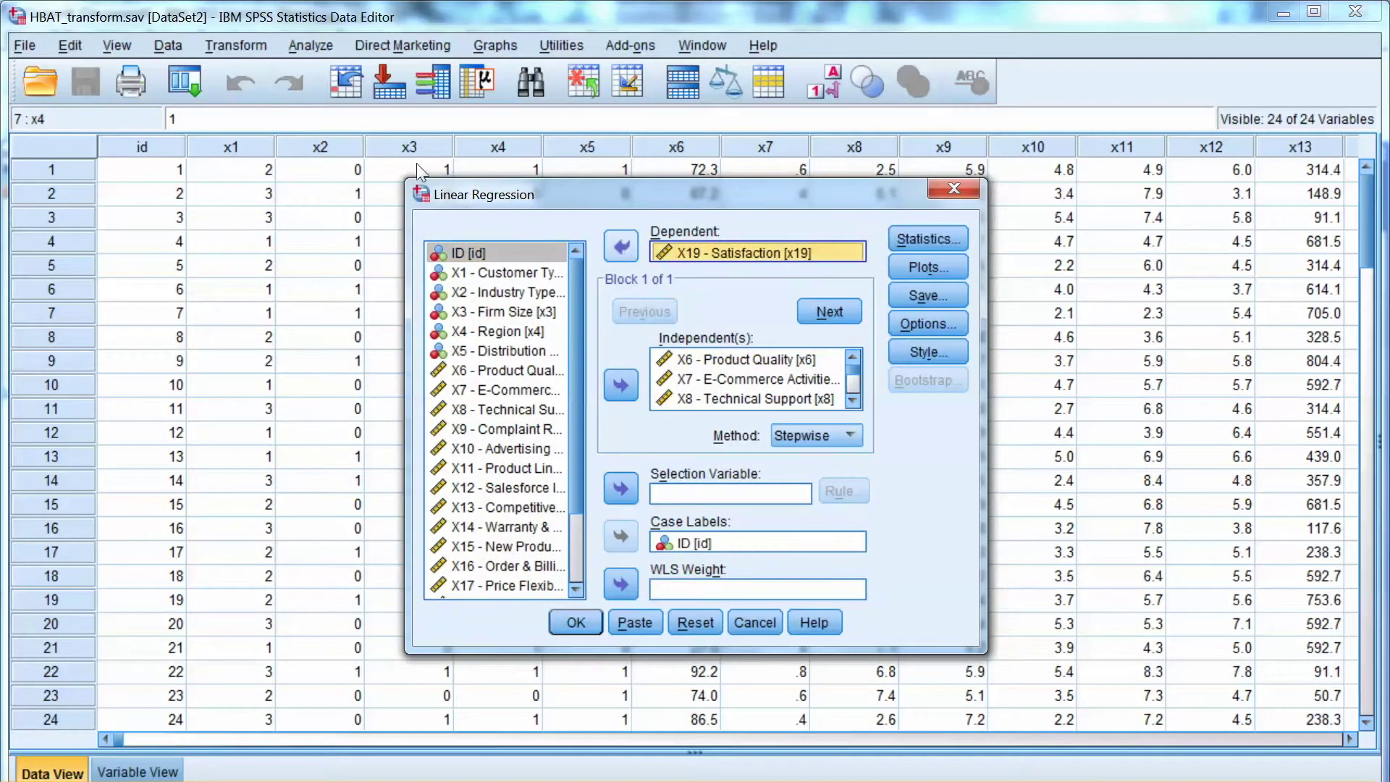
pyautogui.press('Delete')
pyautogui.press('Tab')
pyautogui.press('Down')
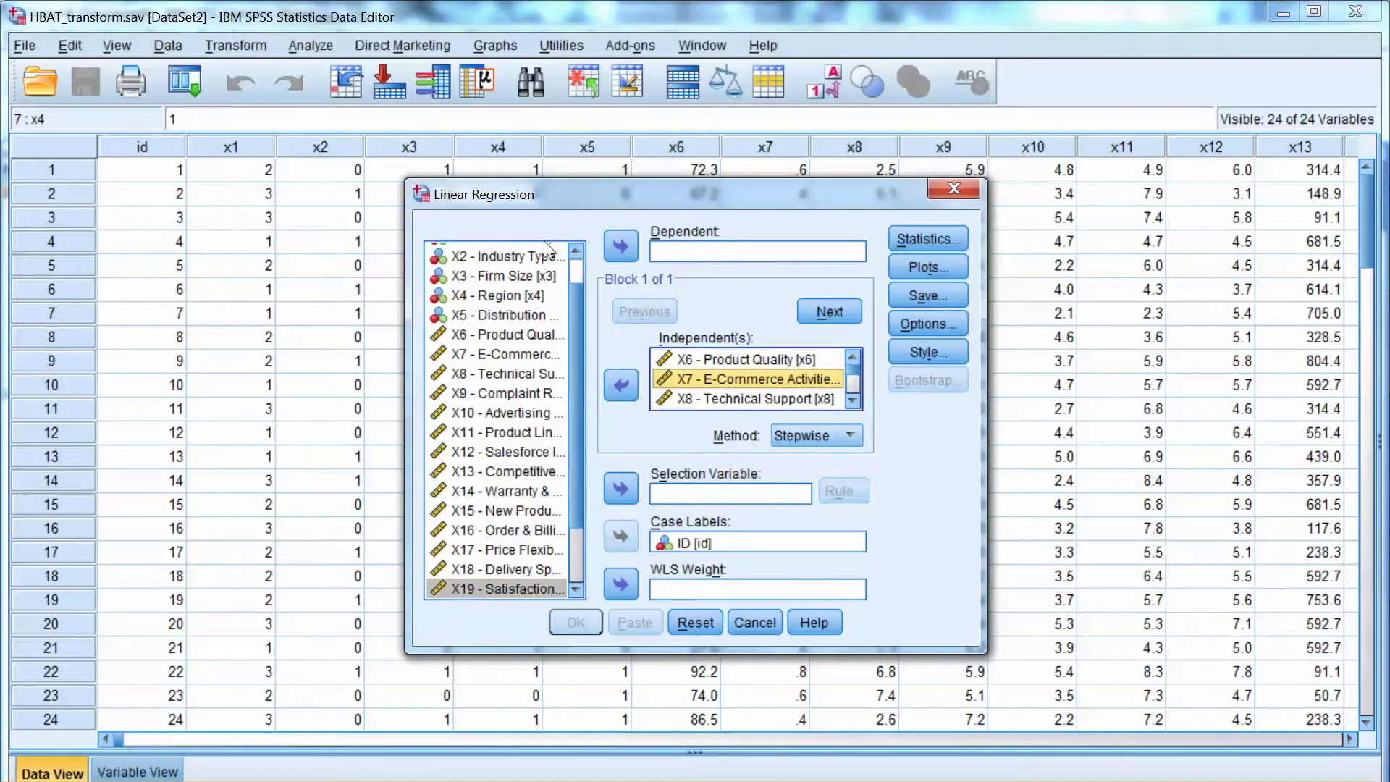
pyautogui.press('Up')
pyautogui.hotkey('ctrl', 'End')
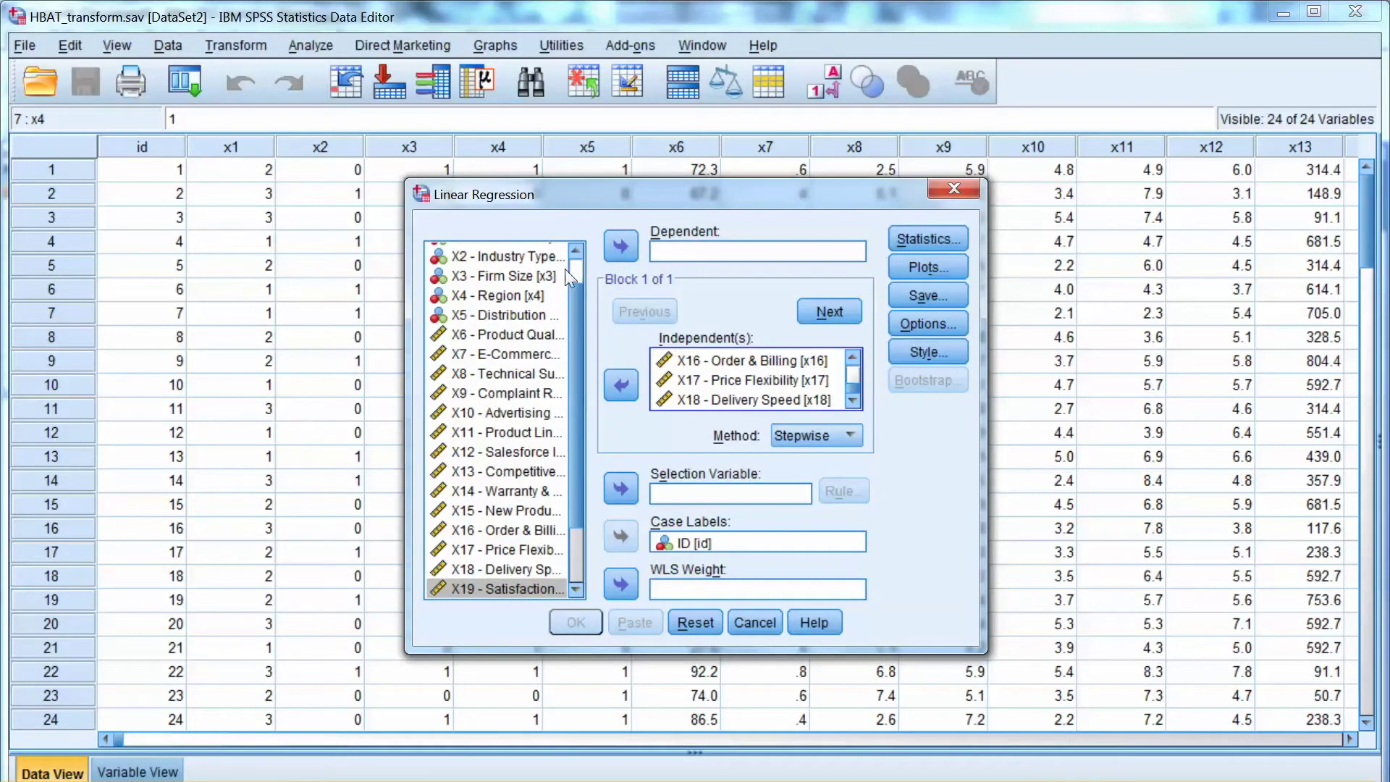
pyautogui.hotkey('ctrl', 'shift', 'Home')
pyautogui.hotkey('shift', 'Tab')
pyautogui.press('space')
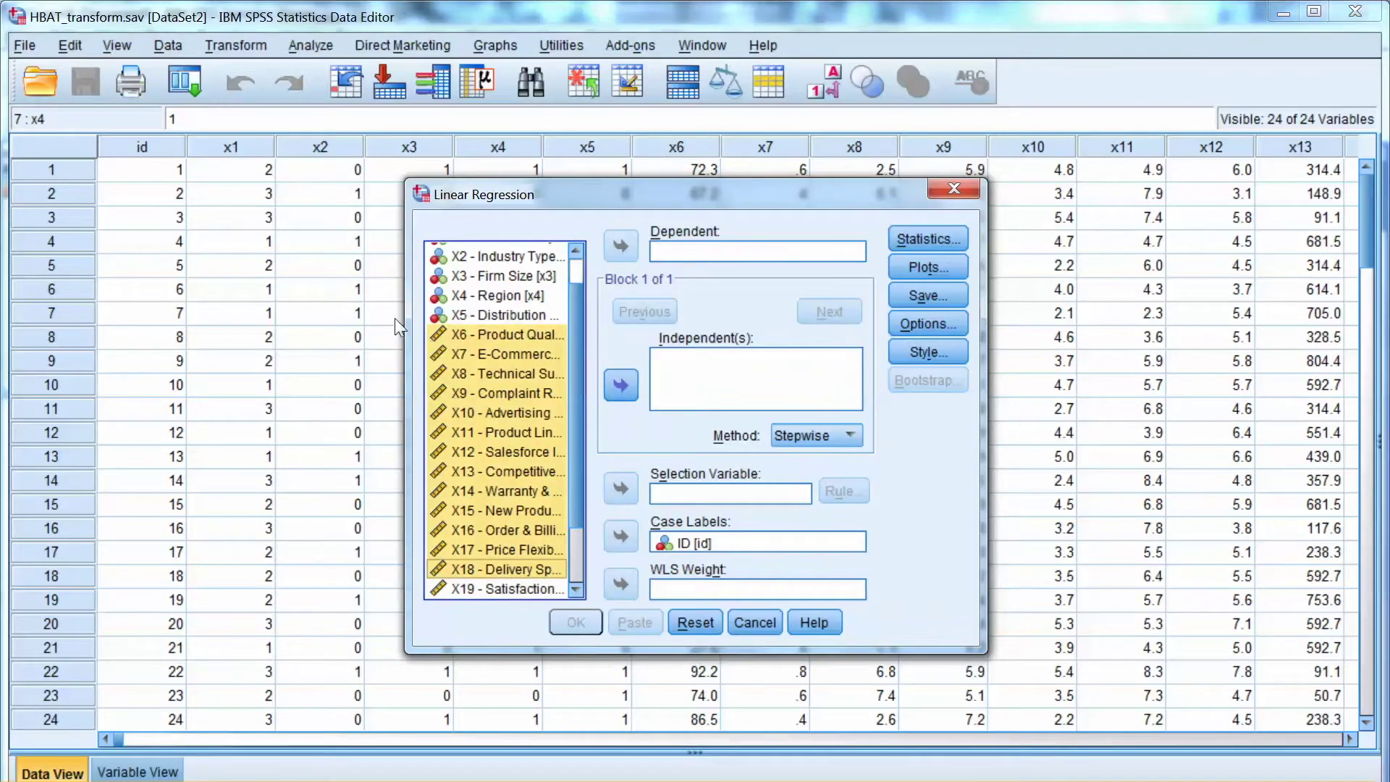
# - Assign X19 - Satisfaction as the dependent variable of the linear regression
pyautogui.scroll(-2, 389, 270)
pyautogui.scroll(-1, 389, 270)
pyautogui.press('Down')
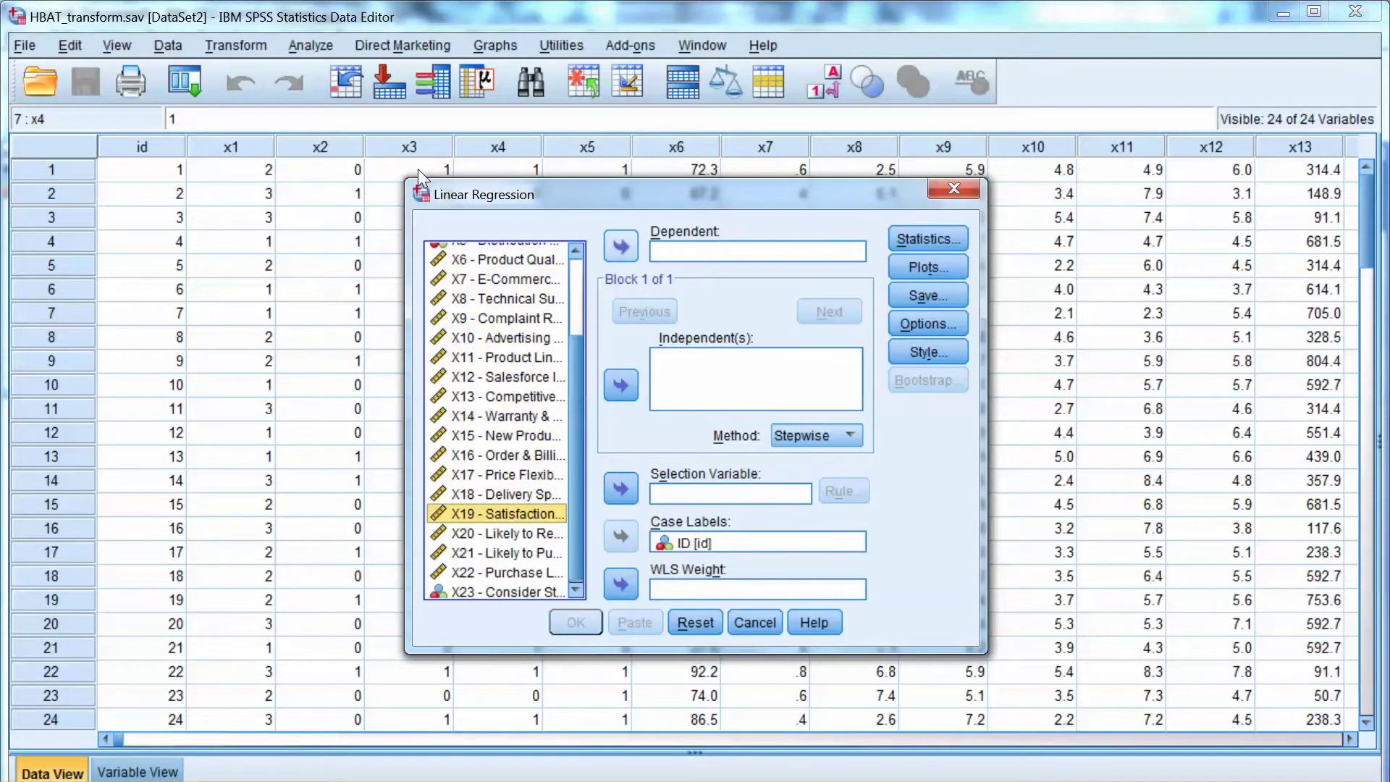
pyautogui.press('Tab')
pyautogui.press('space')
# - Add X6 - Product Quality through X18 - Delivery Speed as the independent variables of the regression
pyautogui.hotkey('shift', 'Tab')
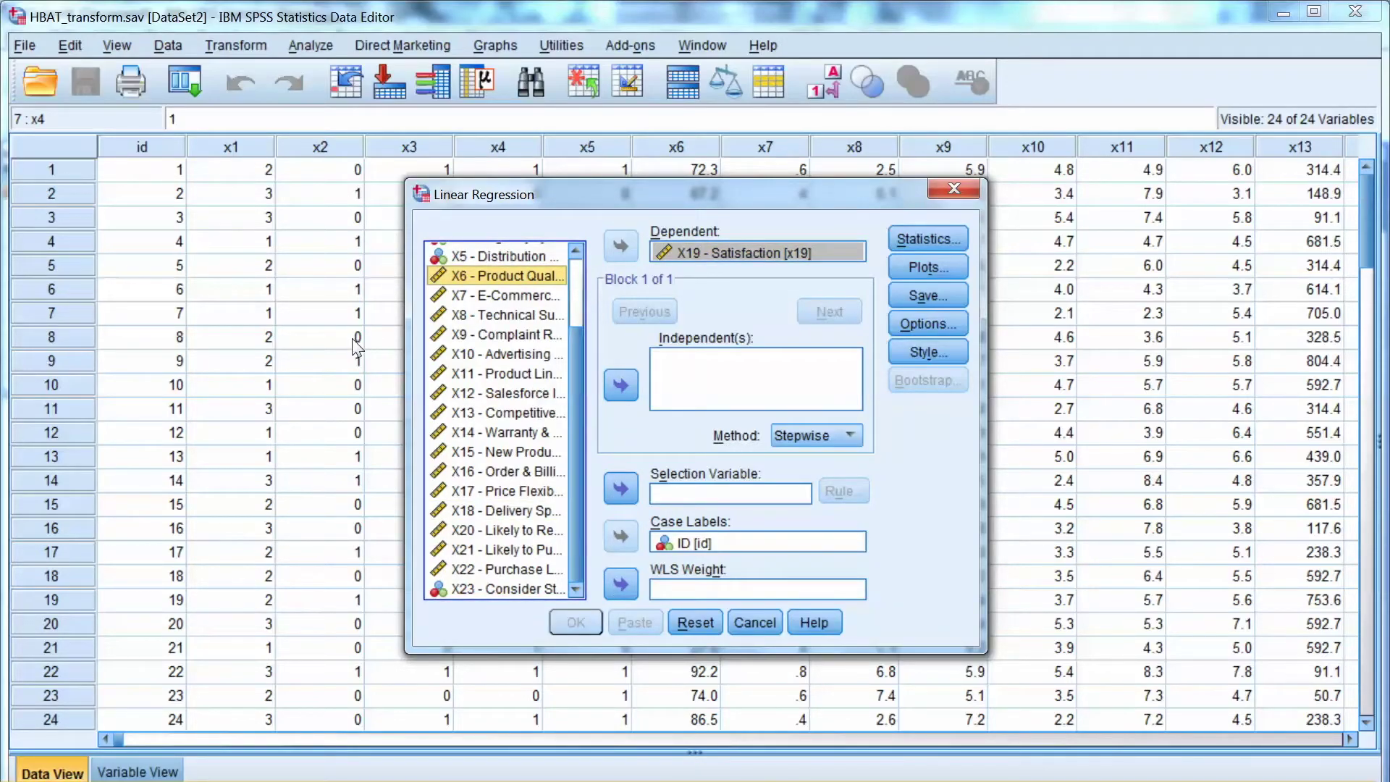
pyautogui.hotkey('shift', 'Down')
pyautogui.hotkey('shift', 'Down')
pyautogui.hotkey('shift', 'Down')
pyautogui.hotkey('shift', 'Down')
pyautogui.hotkey('shift', 'Down')
pyautogui.hotkey('shift', 'Down')
pyautogui.hotkey('shift', 'Down')
pyautogui.hotkey('shift', 'Down')
pyautogui.hotkey('shift', 'Down')
pyautogui.hotkey('shift', 'Down')
pyautogui.hotkey('shift', 'Down')
pyautogui.hotkey('shift', 'Down')
pyautogui.press('Tab')
pyautogui.press('space')
pyautogui.press('Tab')
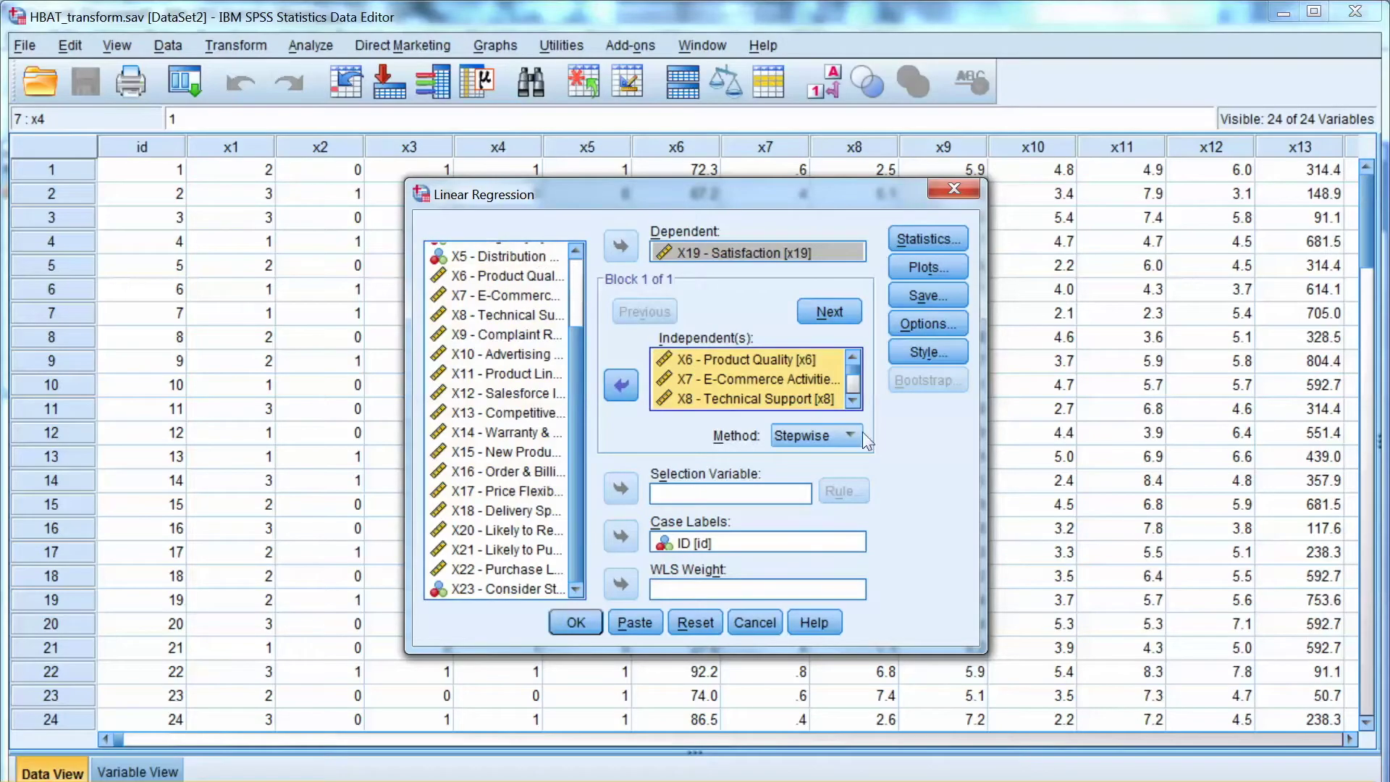
# - Use the Stepwise method and request R squared change and collinearity diagnostics for the regression
pyautogui.hotkey('alt', 'Down')
pyautogui.press('Return')
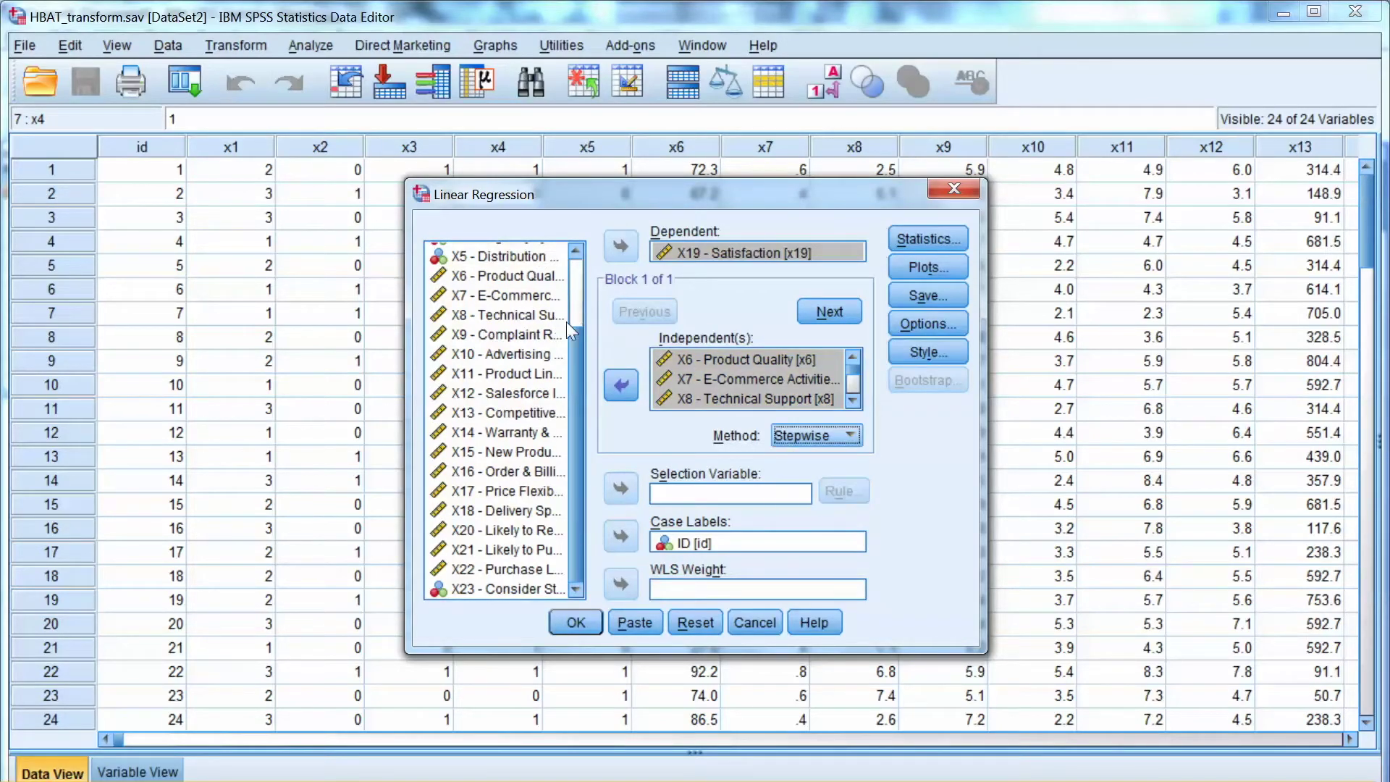
pyautogui.click(927, 238)
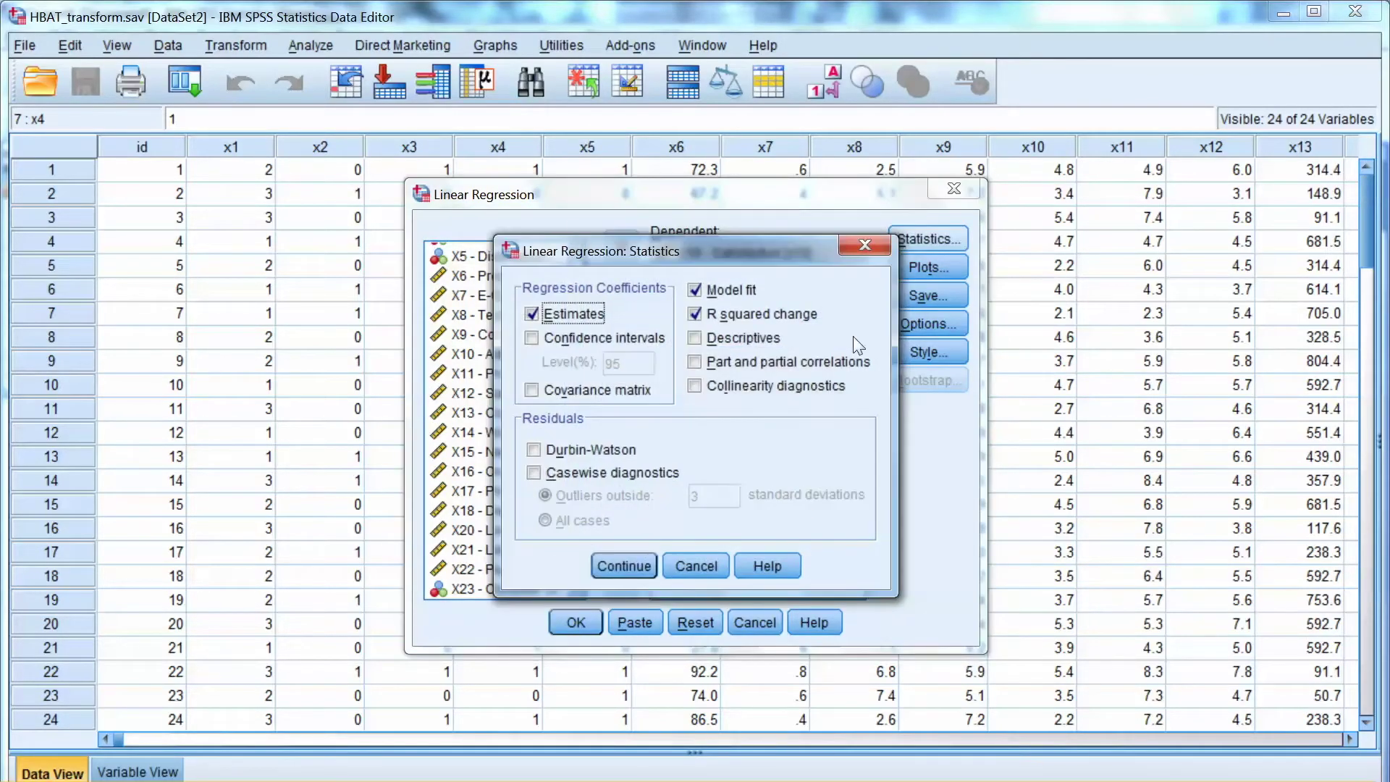
pyautogui.hotkey('alt', 's')
pyautogui.press('space')
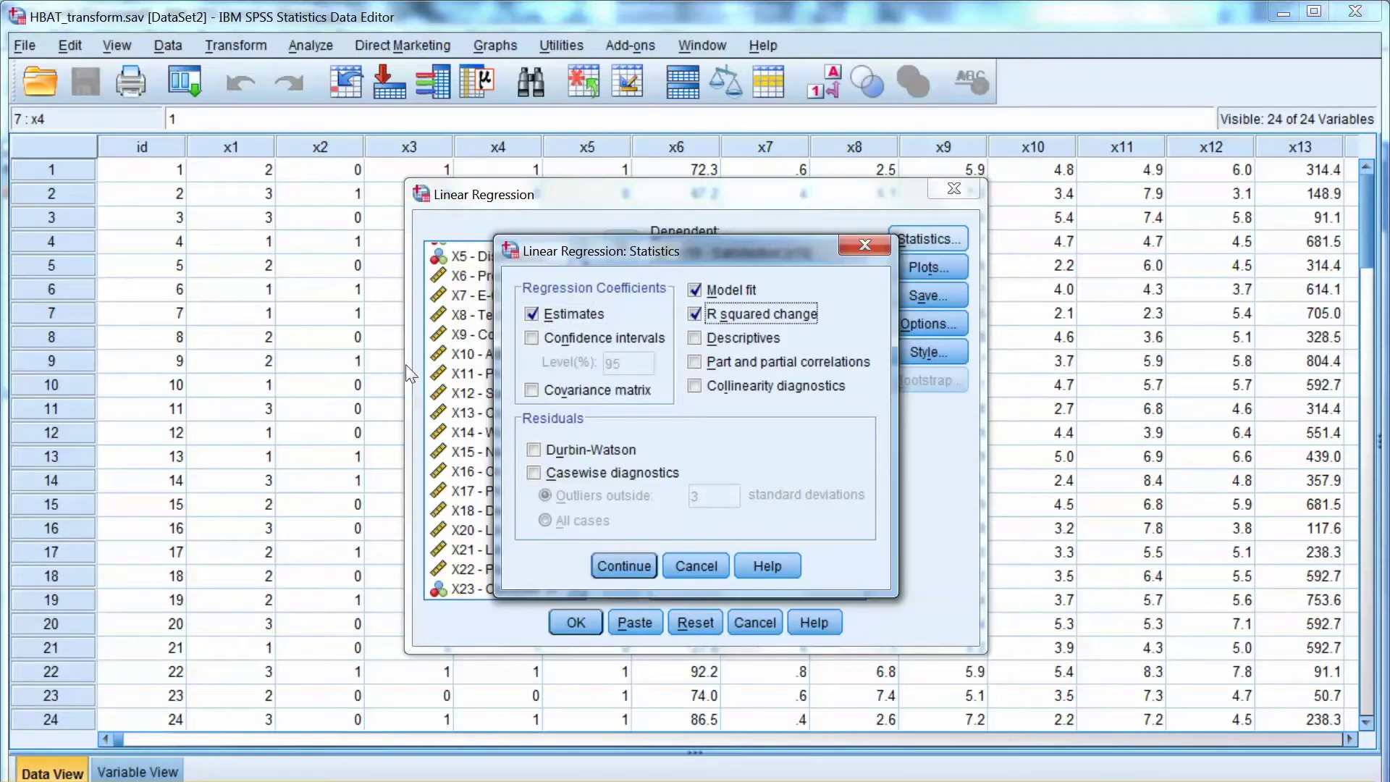
pyautogui.hotkey('alt', 'l')
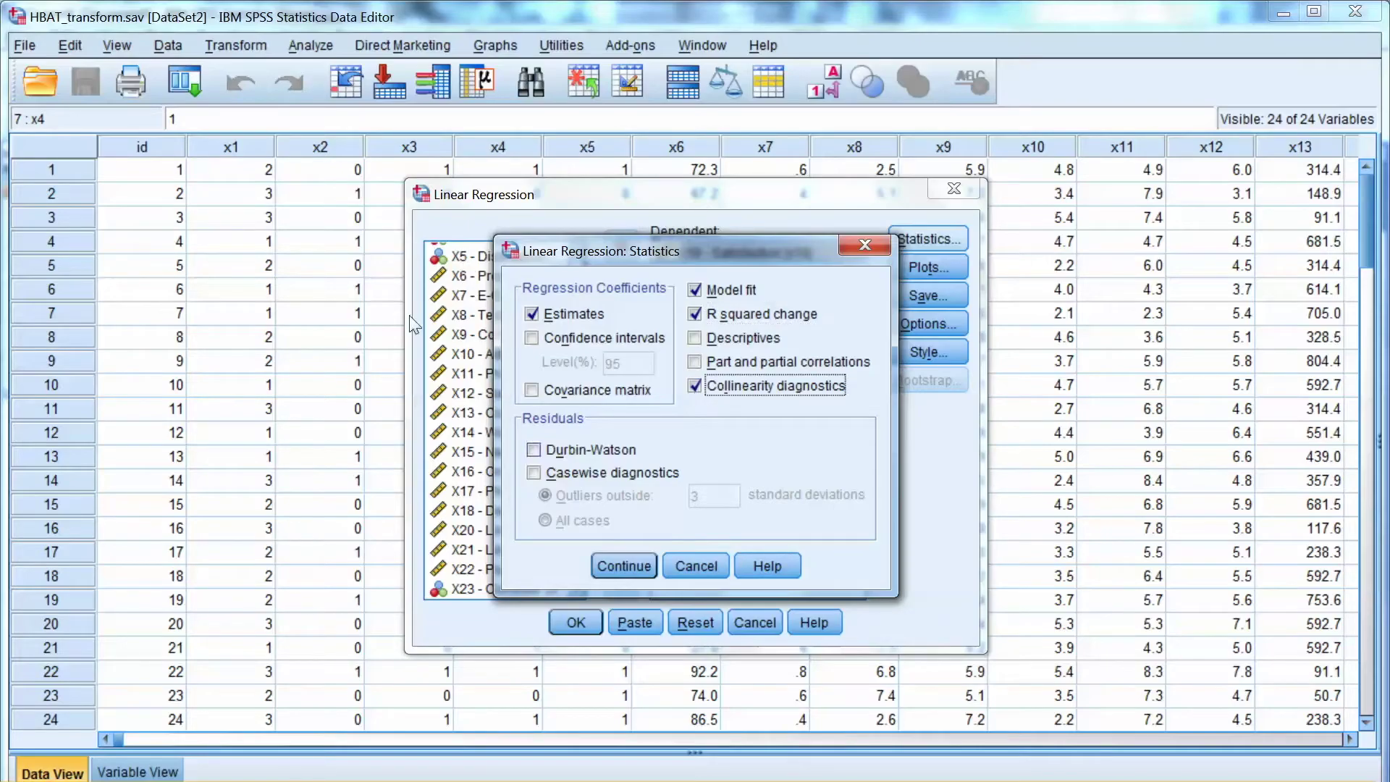
pyautogui.press('Return')
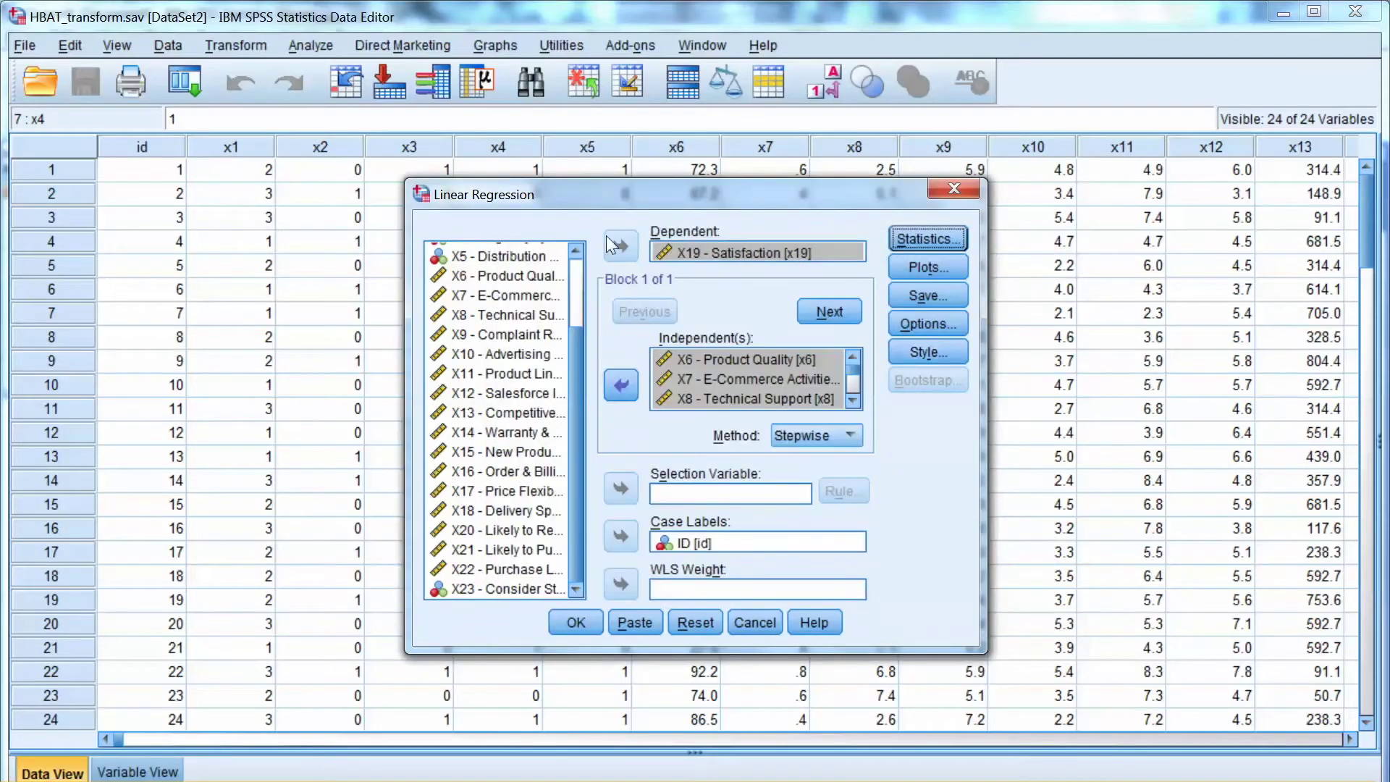
# - Include the normal probability plot of the standardized residuals in the regression plots
pyautogui.hotkey('alt', 't')
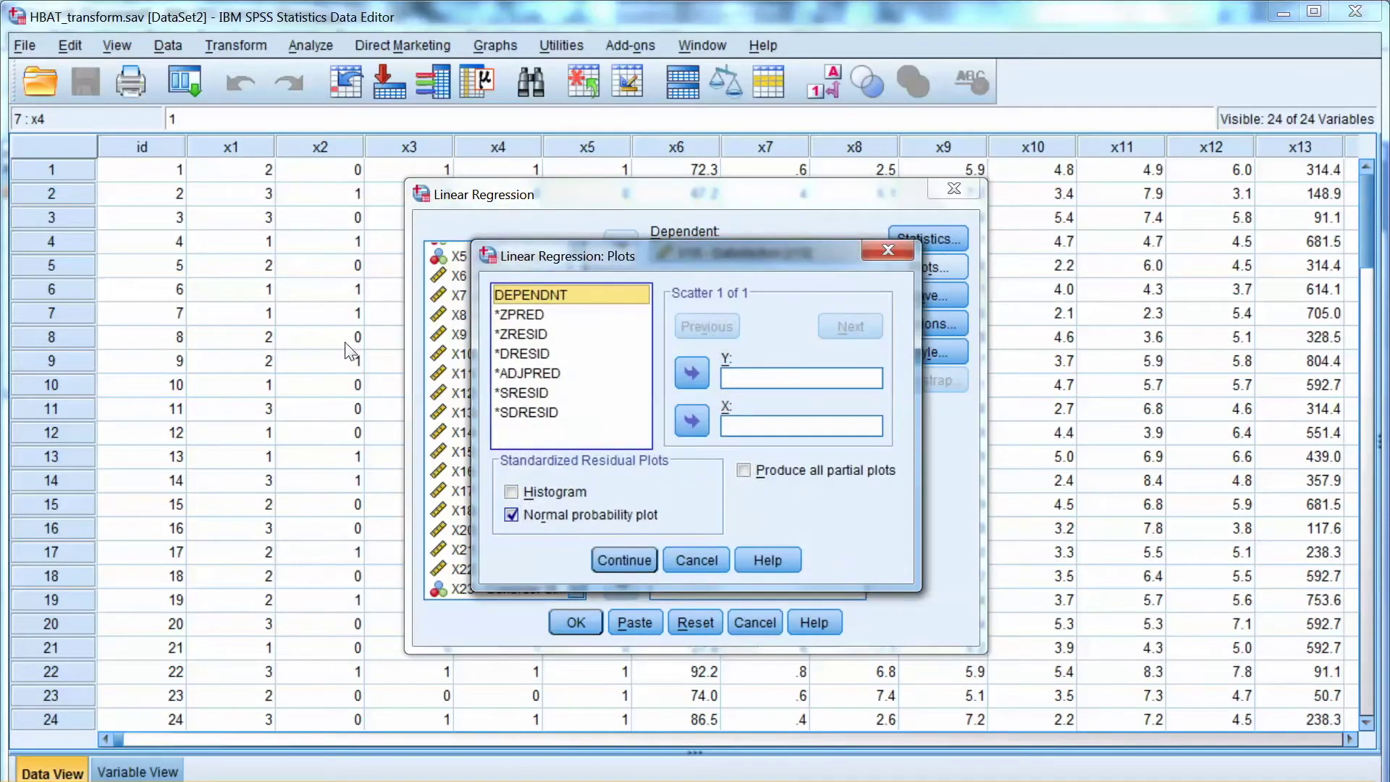
pyautogui.hotkey('alt', 'r')
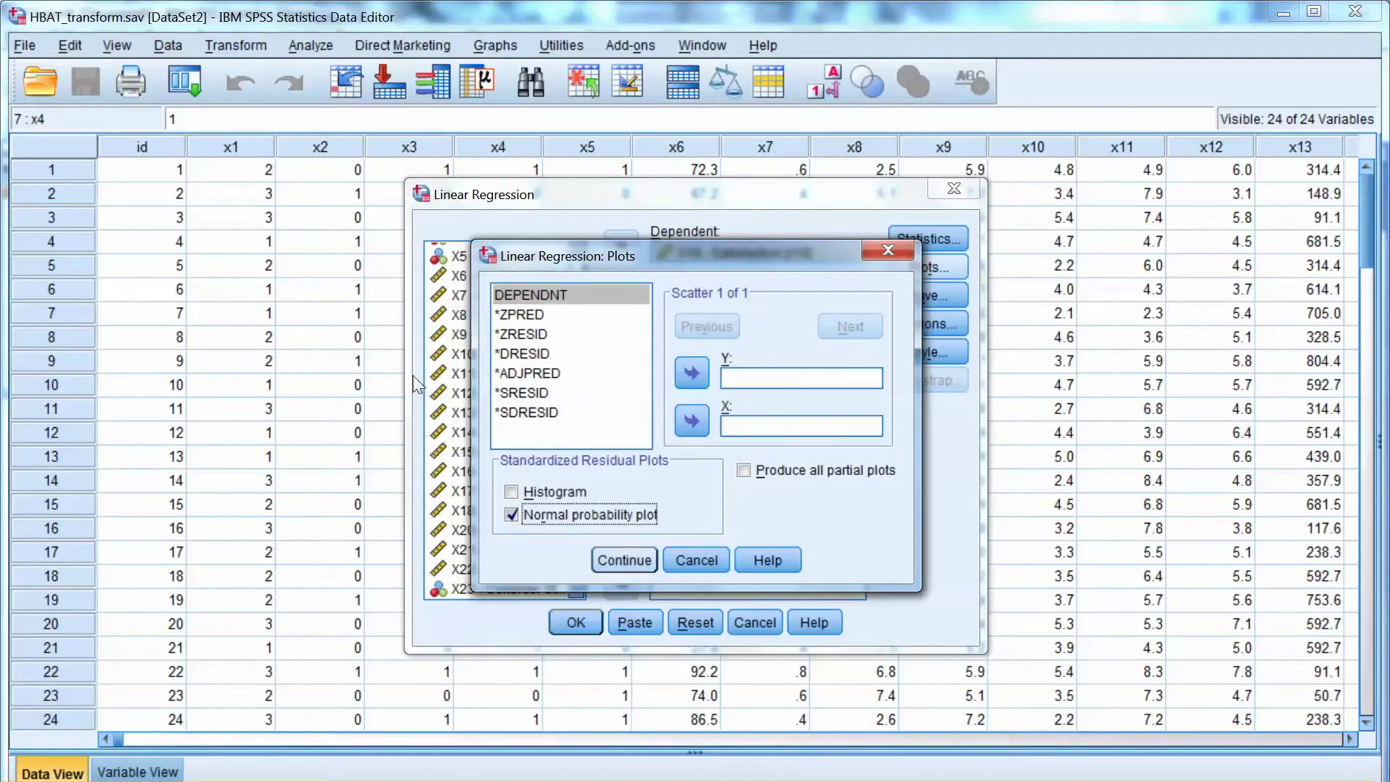
pyautogui.press('Return')
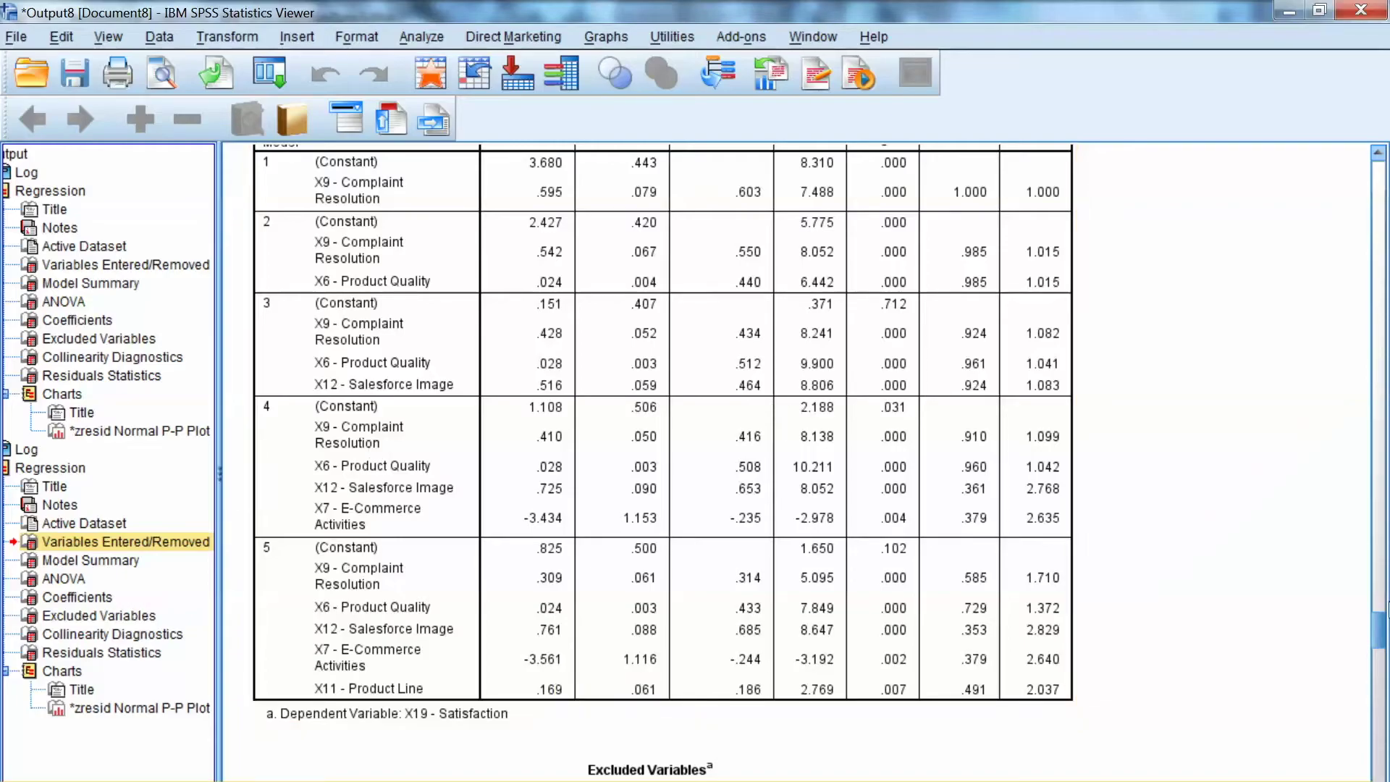
# - Examine the coefficients, excluded variables and collinearity diagnostics tables and the normal P-P plot of the regression on the transformed data
pyautogui.scroll(1, 925, 113)
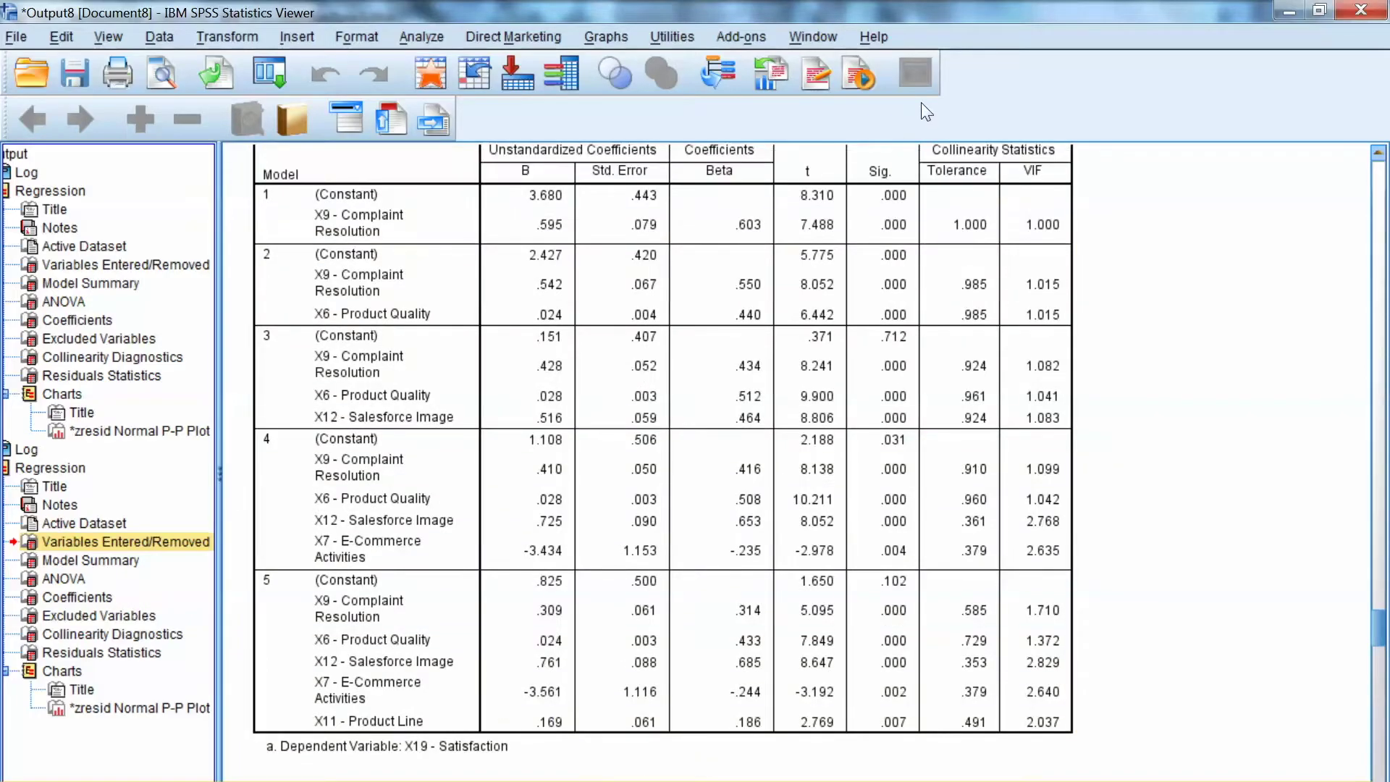
pyautogui.scroll(-2, 917, 423)
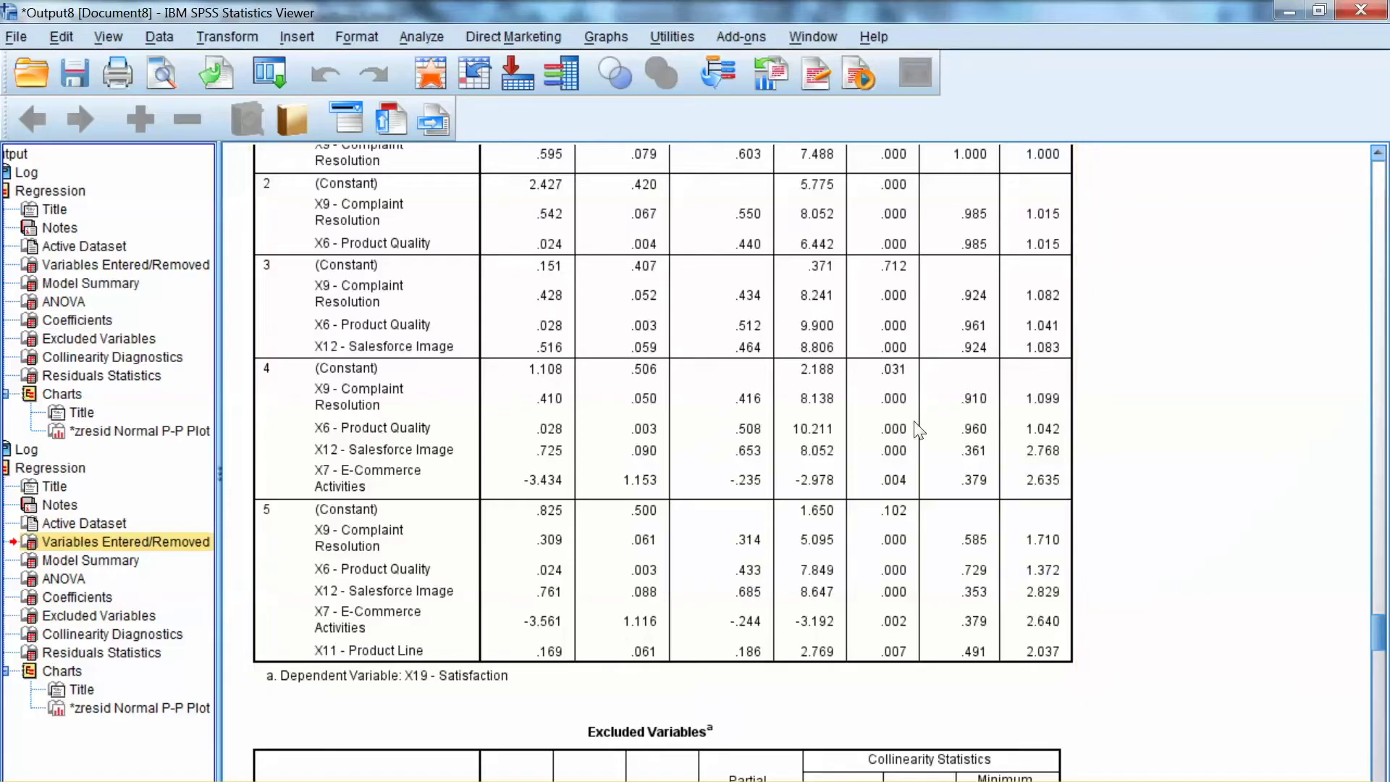
pyautogui.scroll(-20, 924, 428)
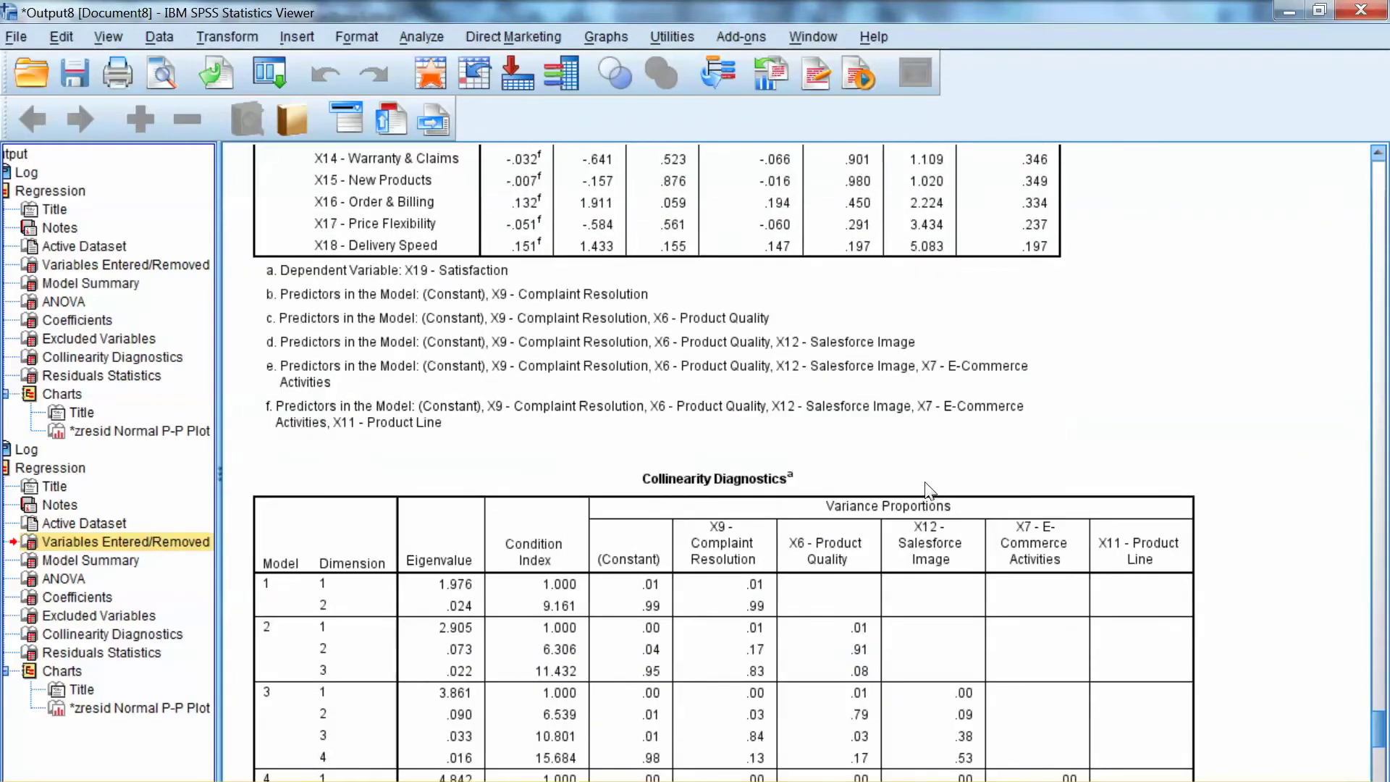
pyautogui.scroll(-8, 930, 513)
pyautogui.click(474, 271)
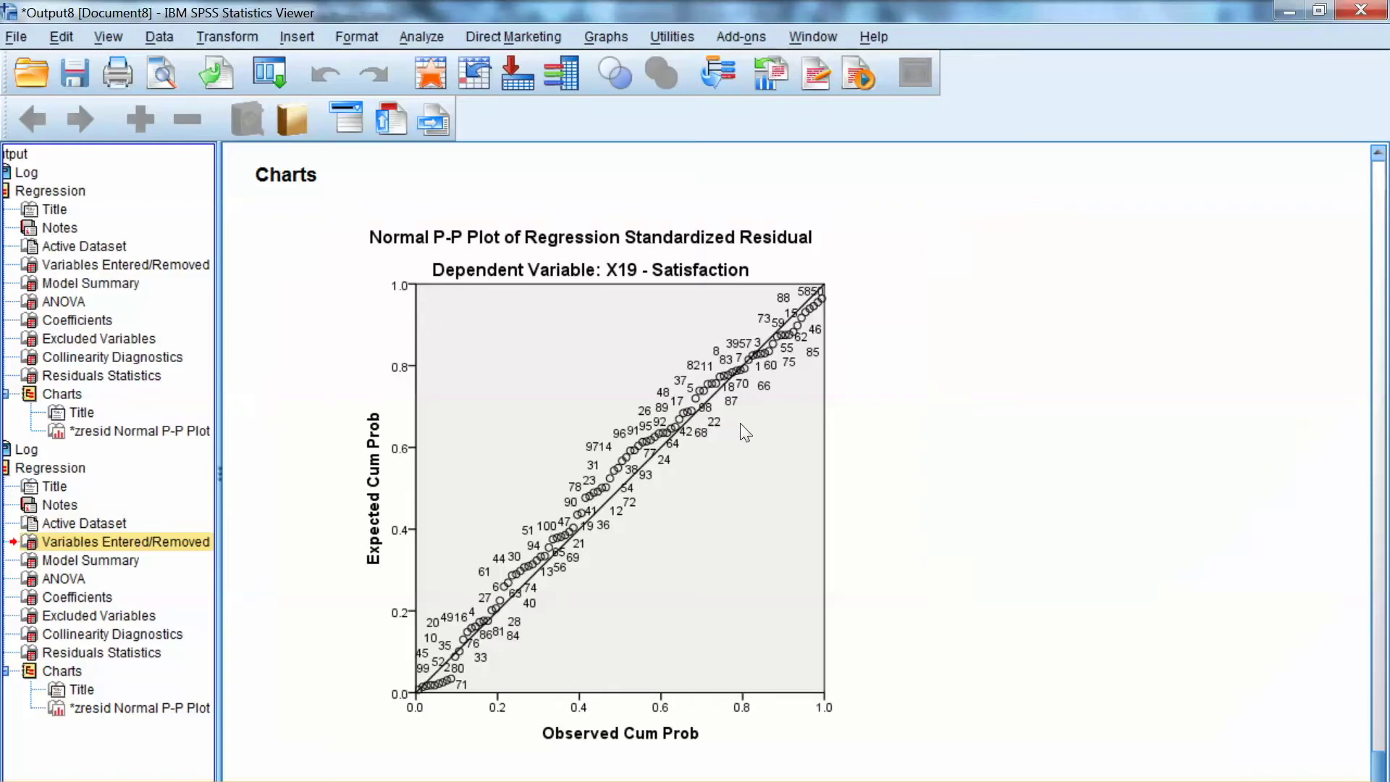
# - Switch to the Word document and compare the predictors and the unstandardized X9 - Complaint Resolution coefficient between the two model 5 tables
pyautogui.hotkey('alt', 'Tab')
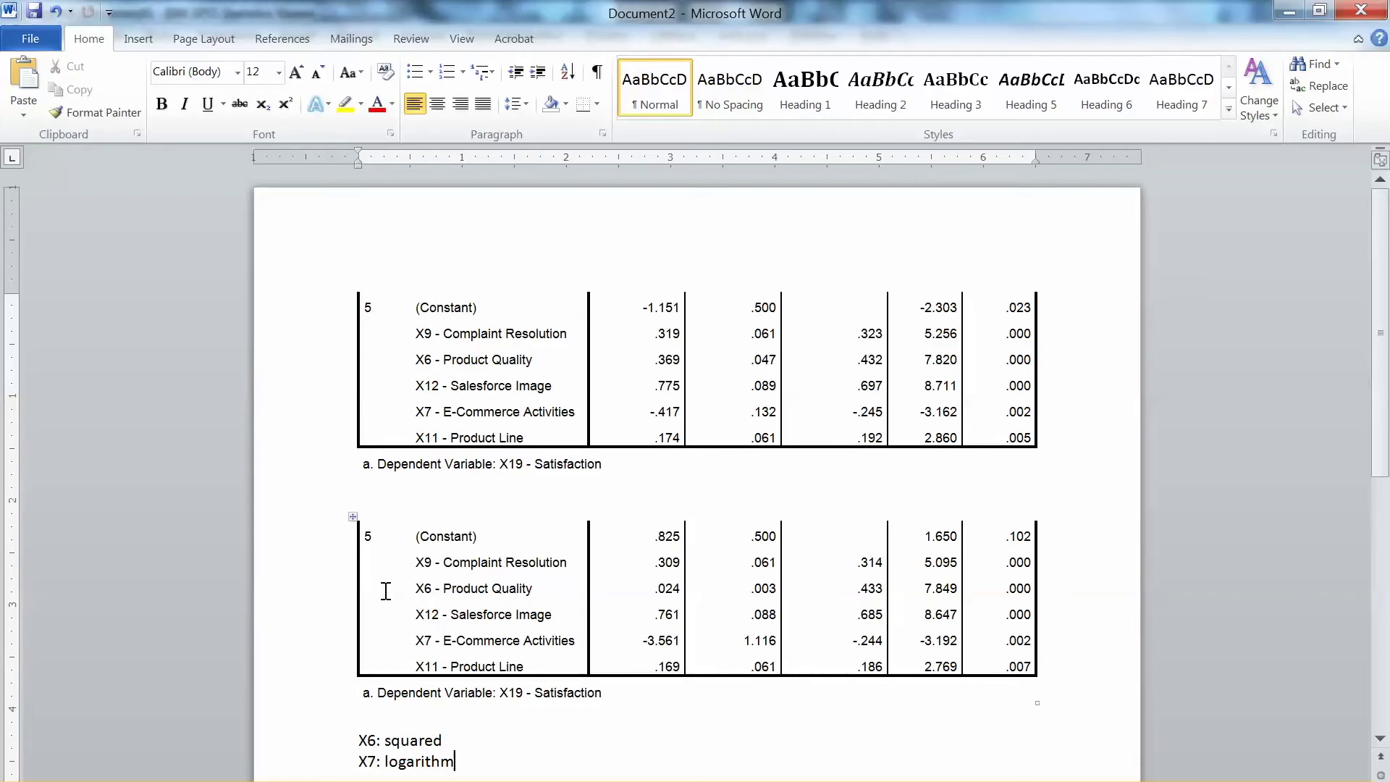
pyautogui.click(477, 335)
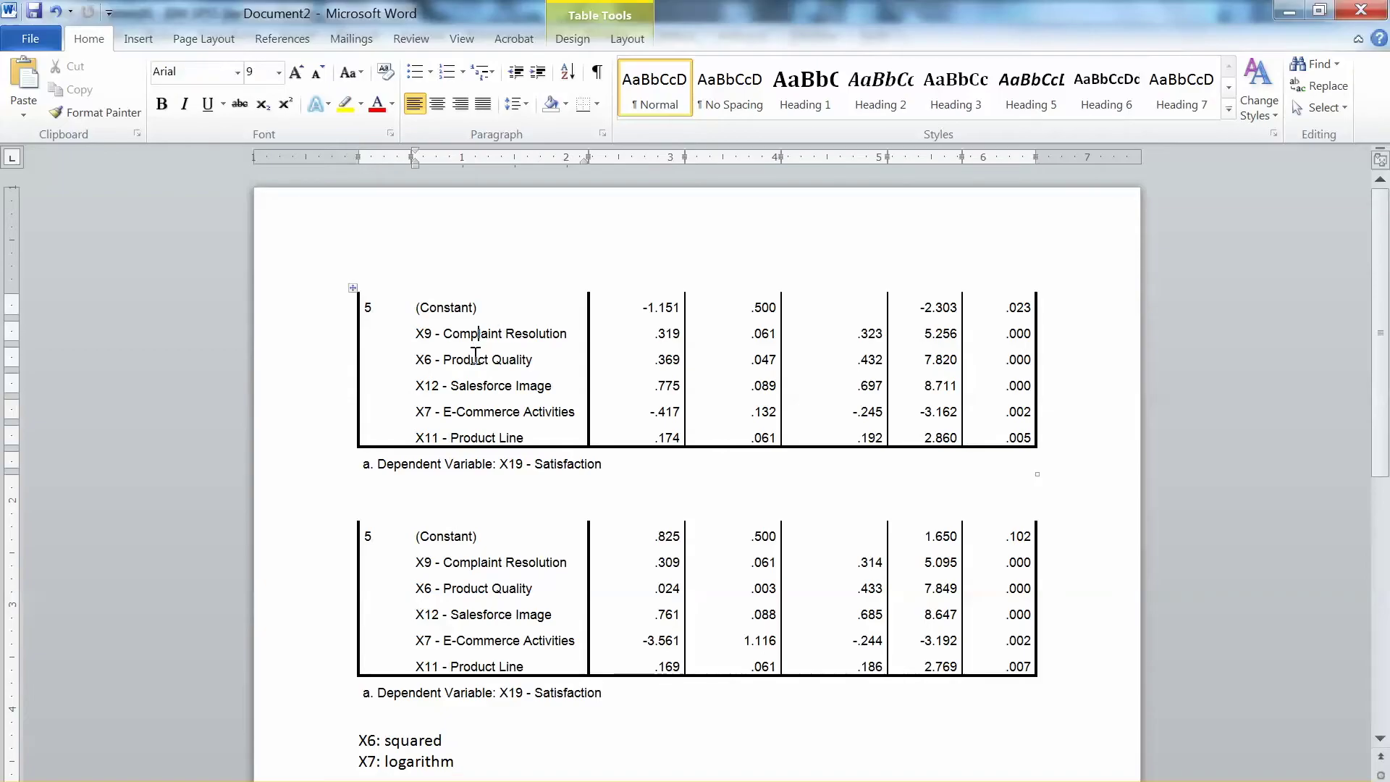
pyautogui.click(497, 588)
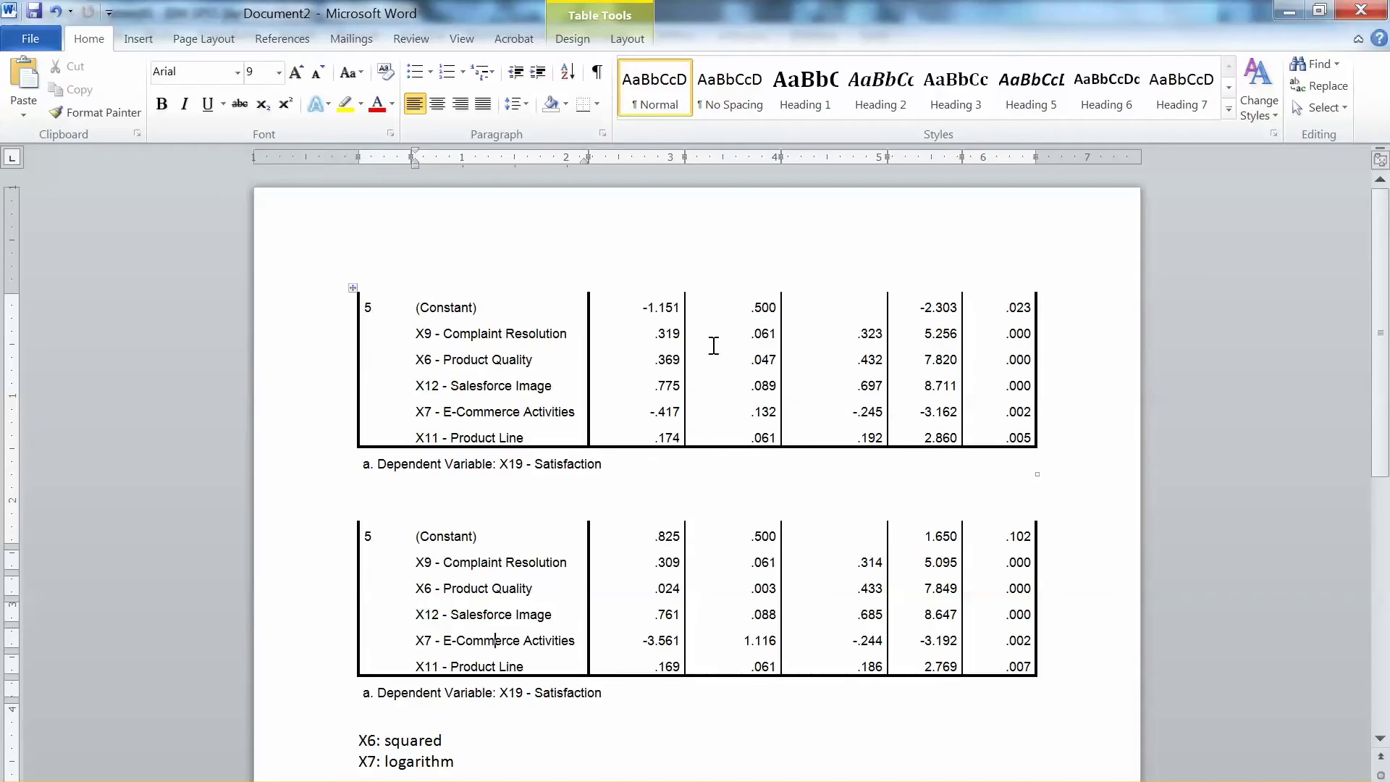
pyautogui.click(667, 326)
pyautogui.click(669, 562)
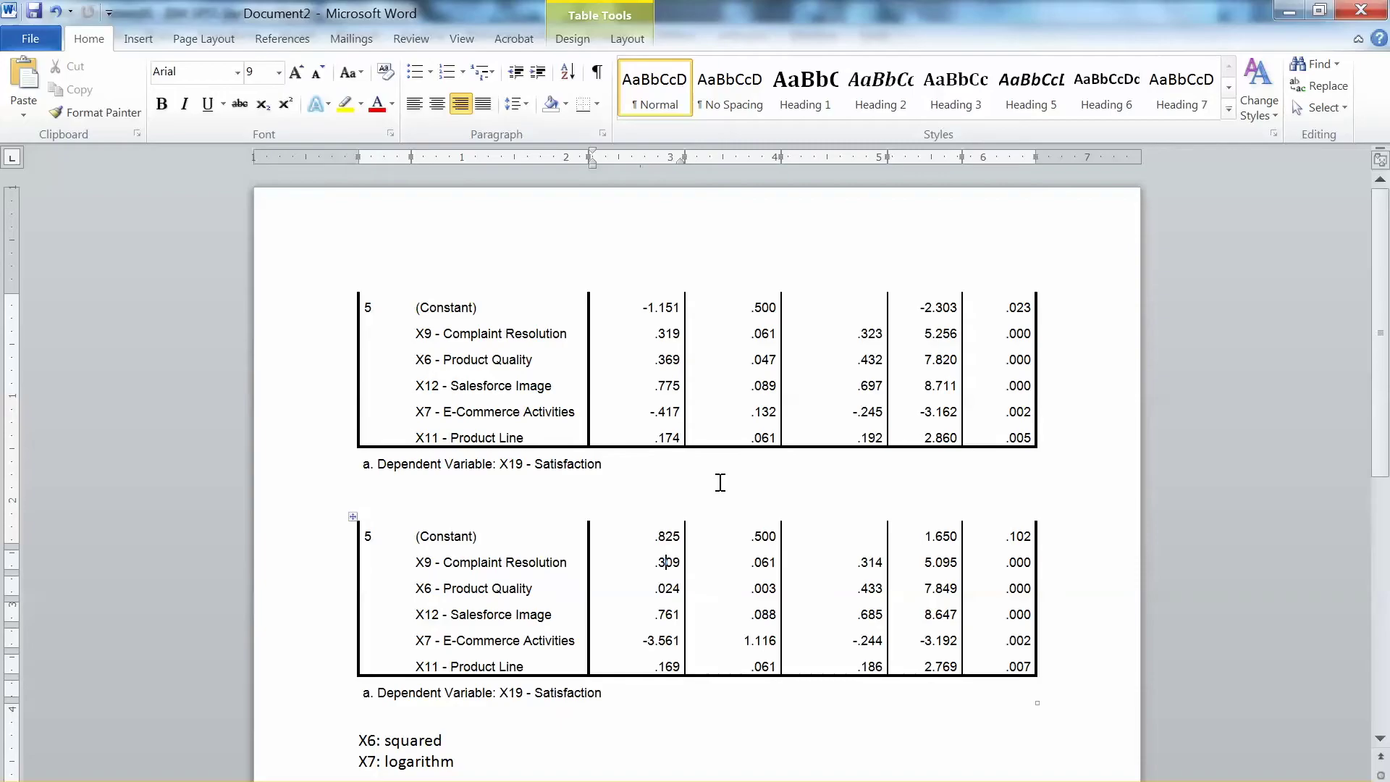
pyautogui.click(553, 333)
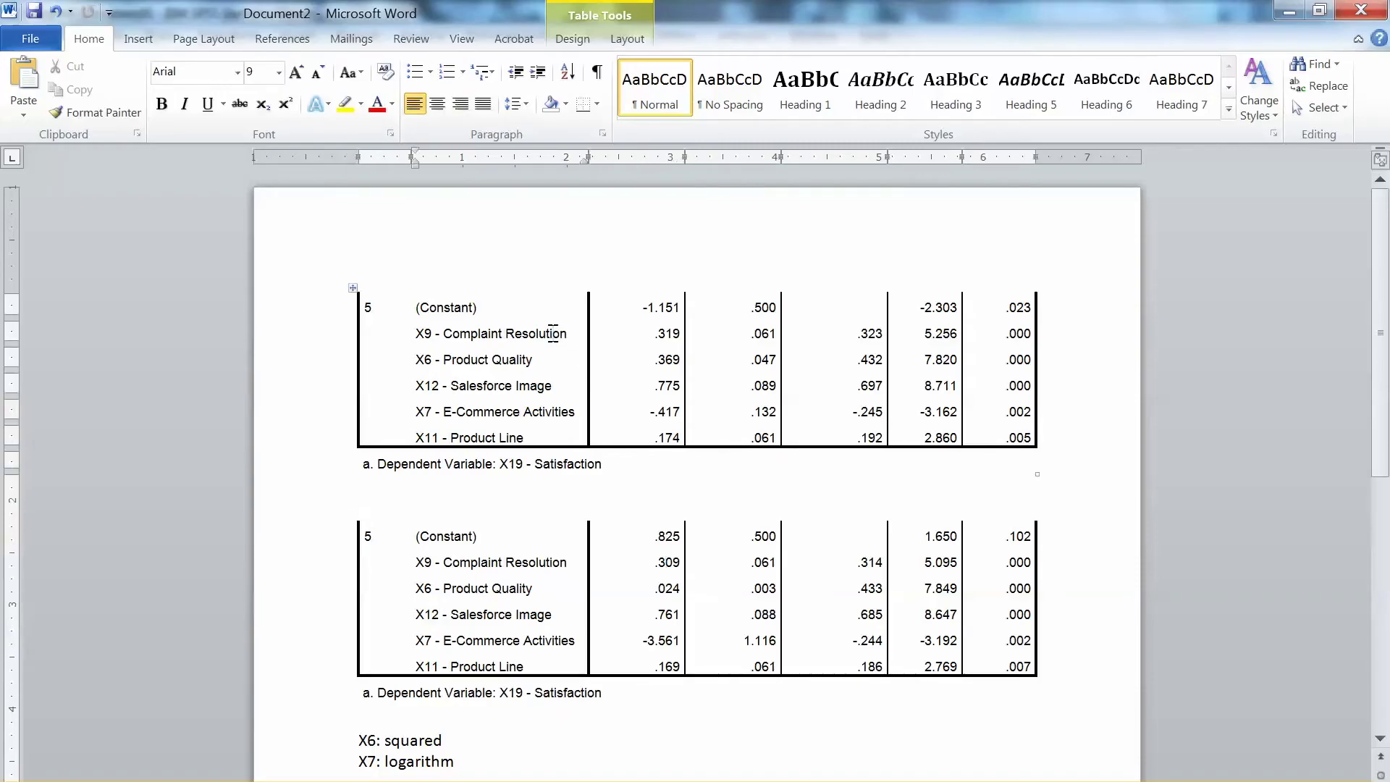
pyautogui.click(662, 559)
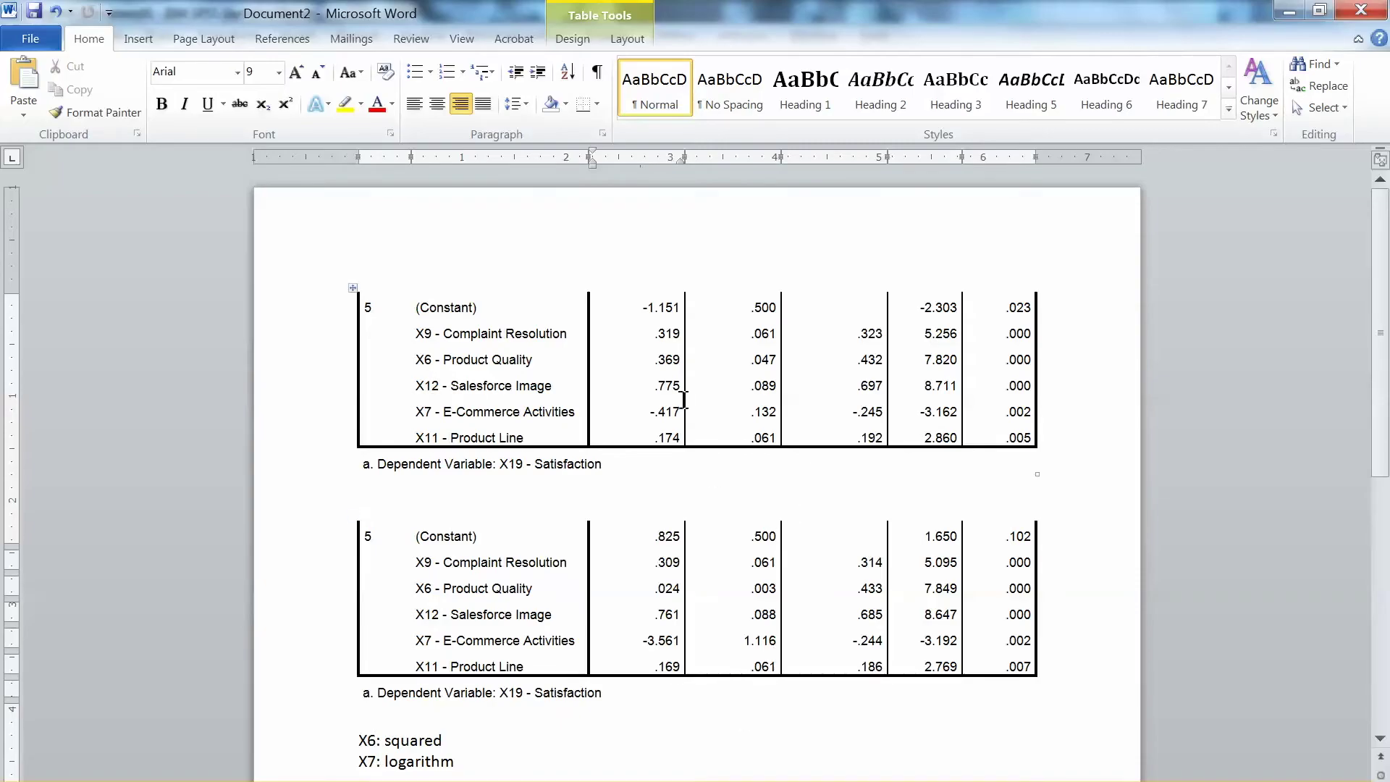
# - Compare the unstandardized X6 - Product Quality coefficients of both tables against the X6 transformation note, and locate X7 - E-Commerce Activities
pyautogui.click(490, 614)
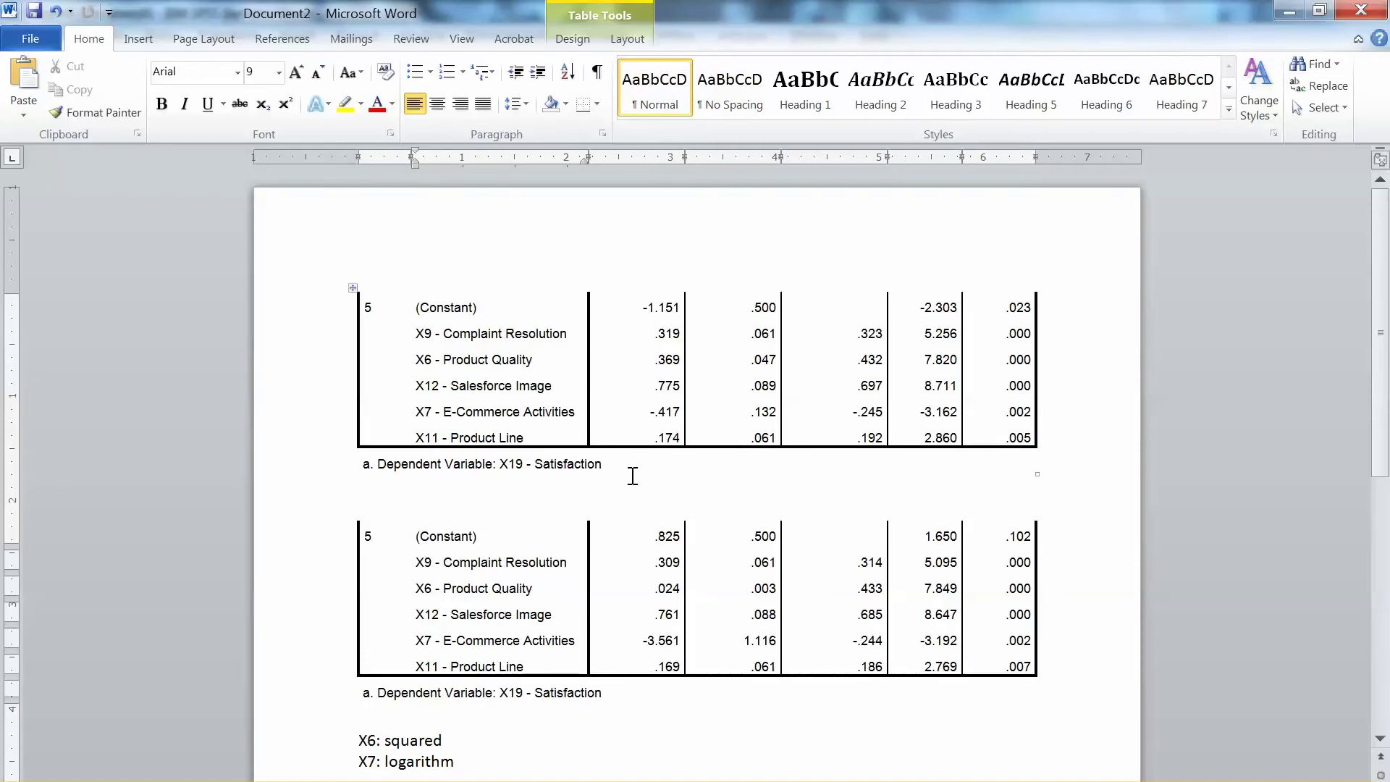
pyautogui.click(654, 359)
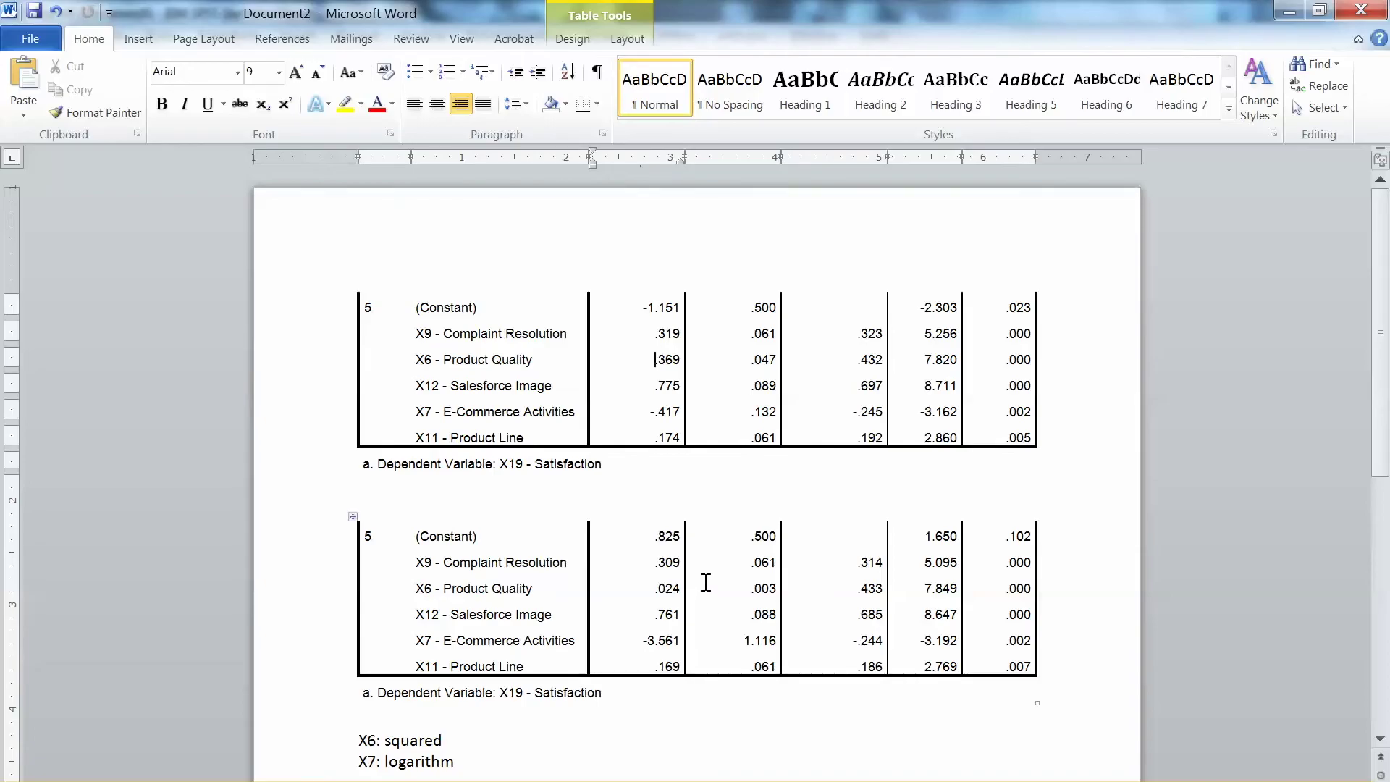
pyautogui.click(654, 590)
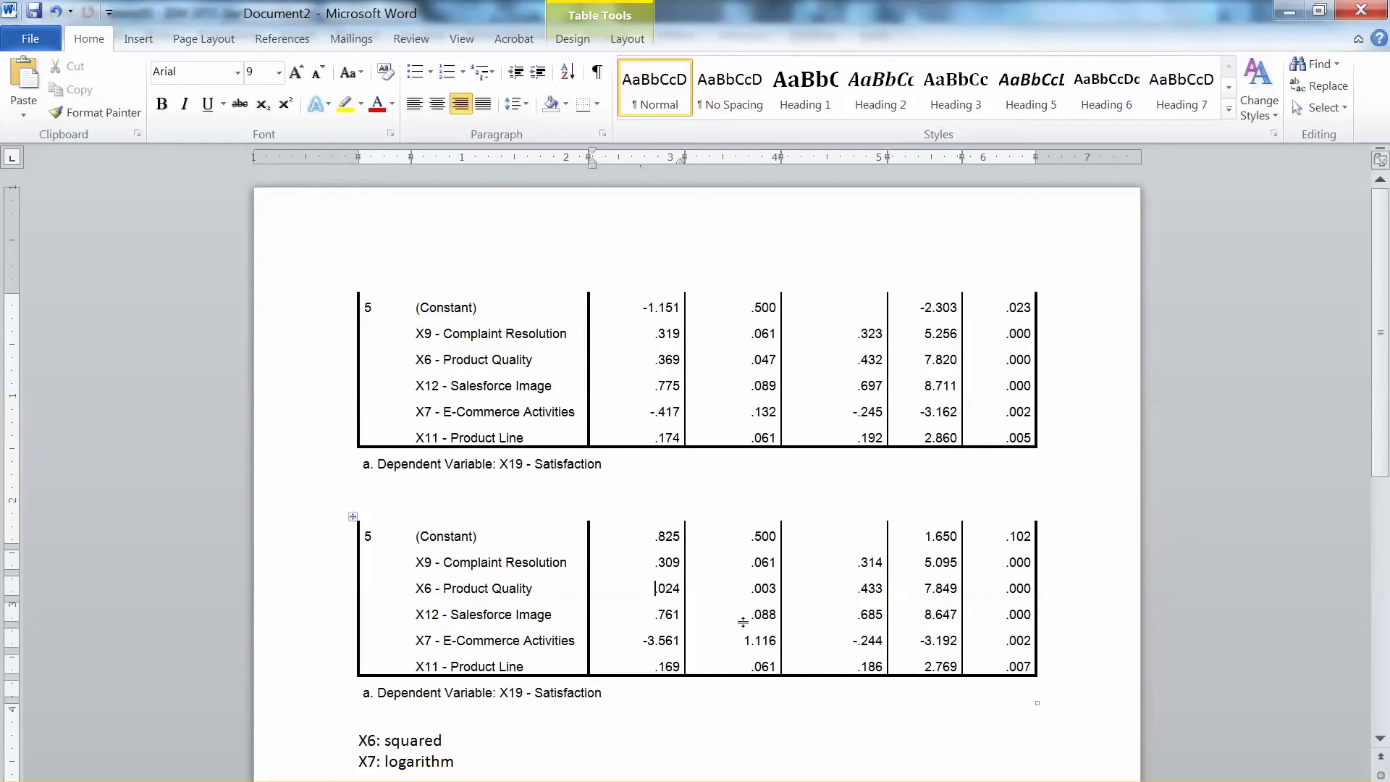
pyautogui.click(459, 738)
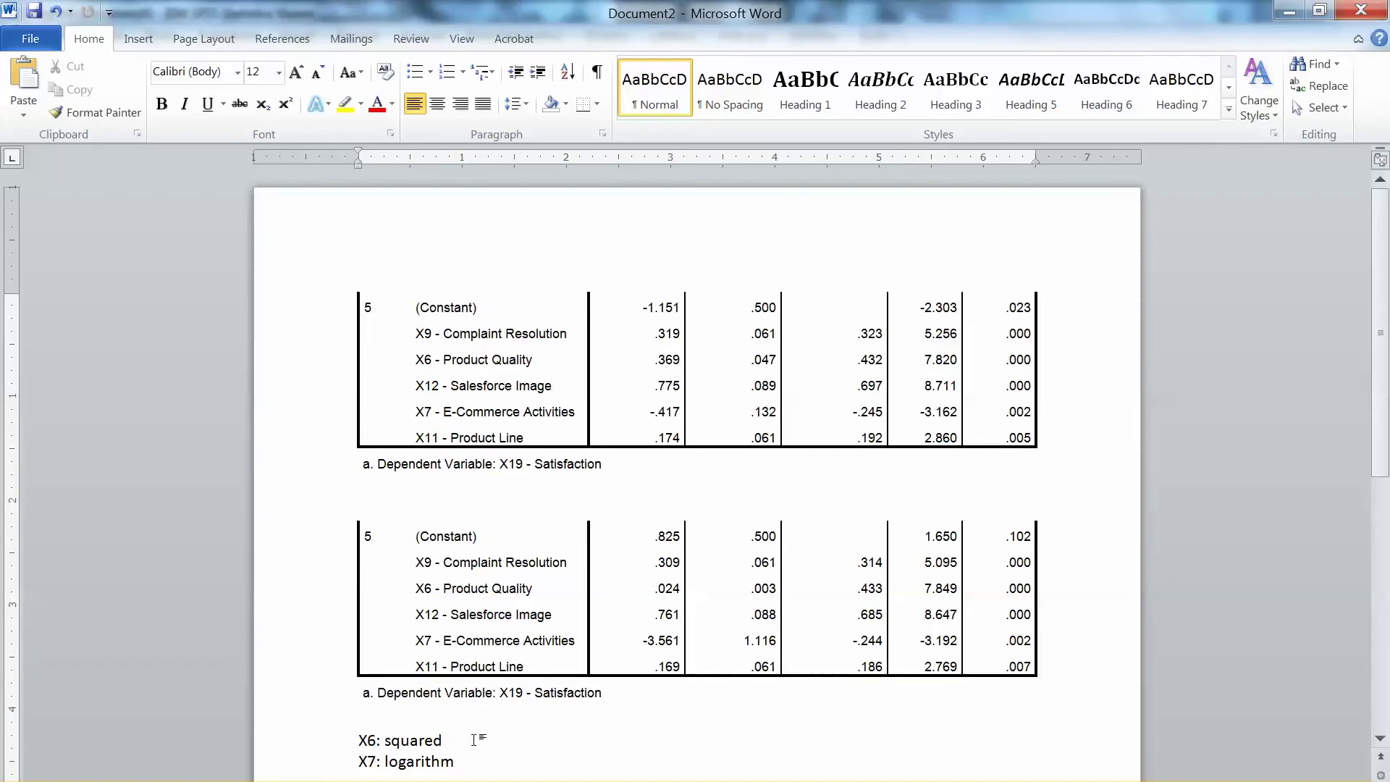
pyautogui.click(642, 583)
pyautogui.click(567, 634)
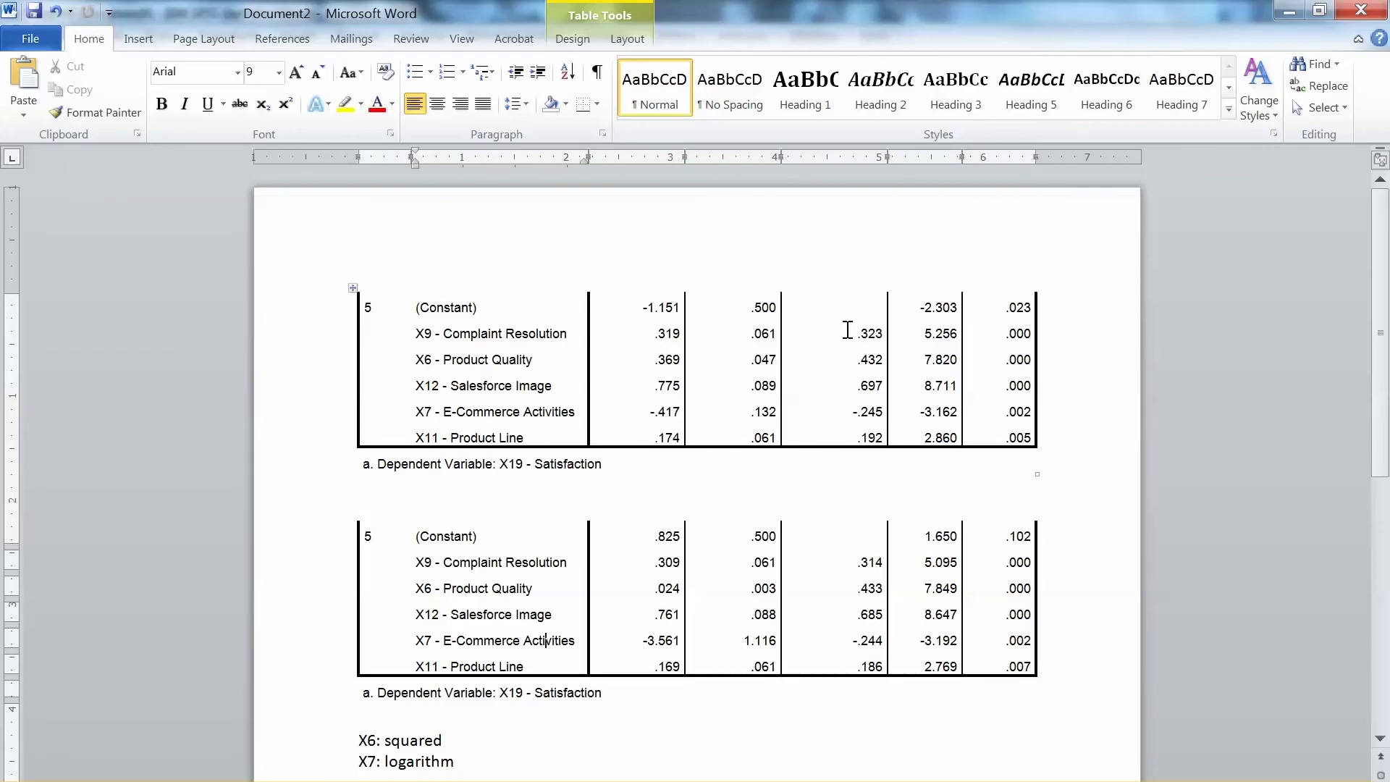
# - Compare the standardized Beta coefficients of X9, X6, X12, X7 and X11 between the original and transformed model tables
pyautogui.click(833, 562)
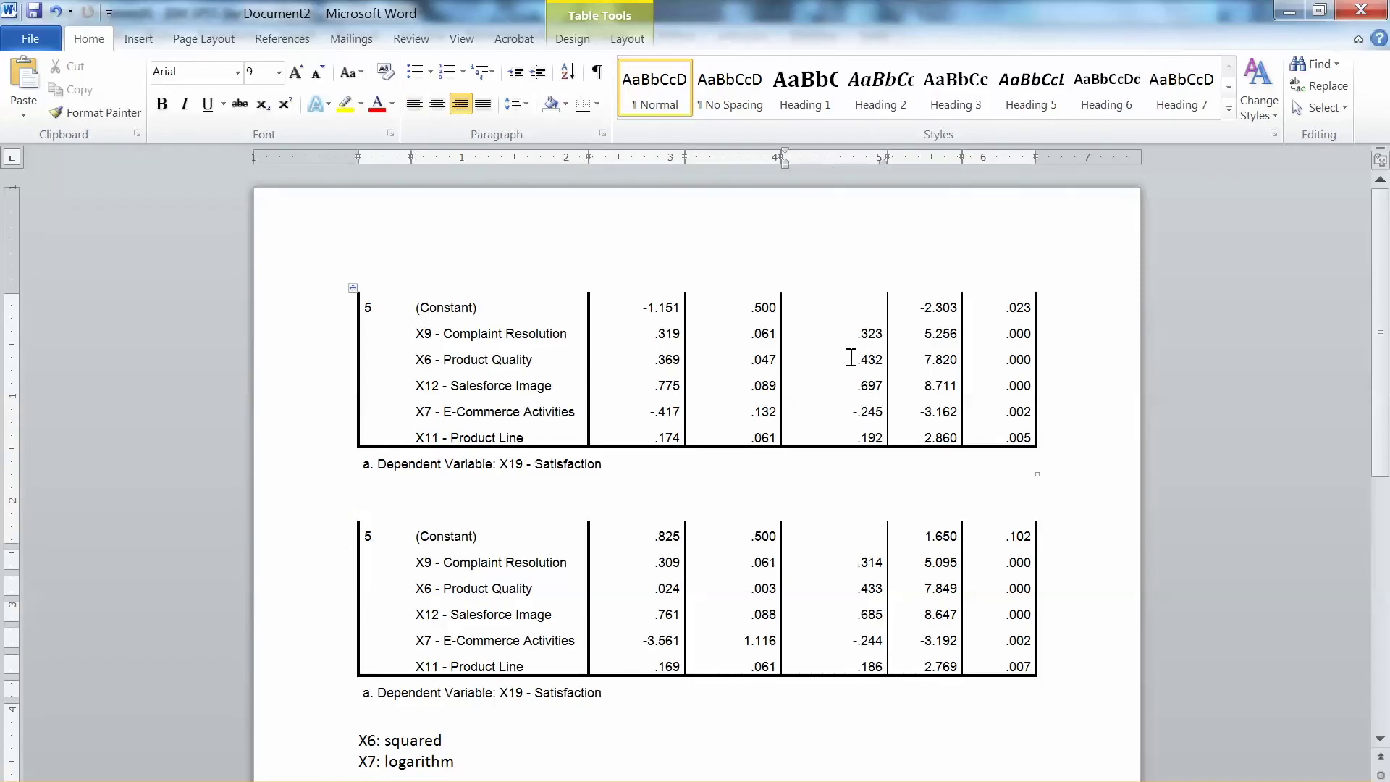
pyautogui.click(844, 590)
pyautogui.click(862, 380)
pyautogui.click(857, 614)
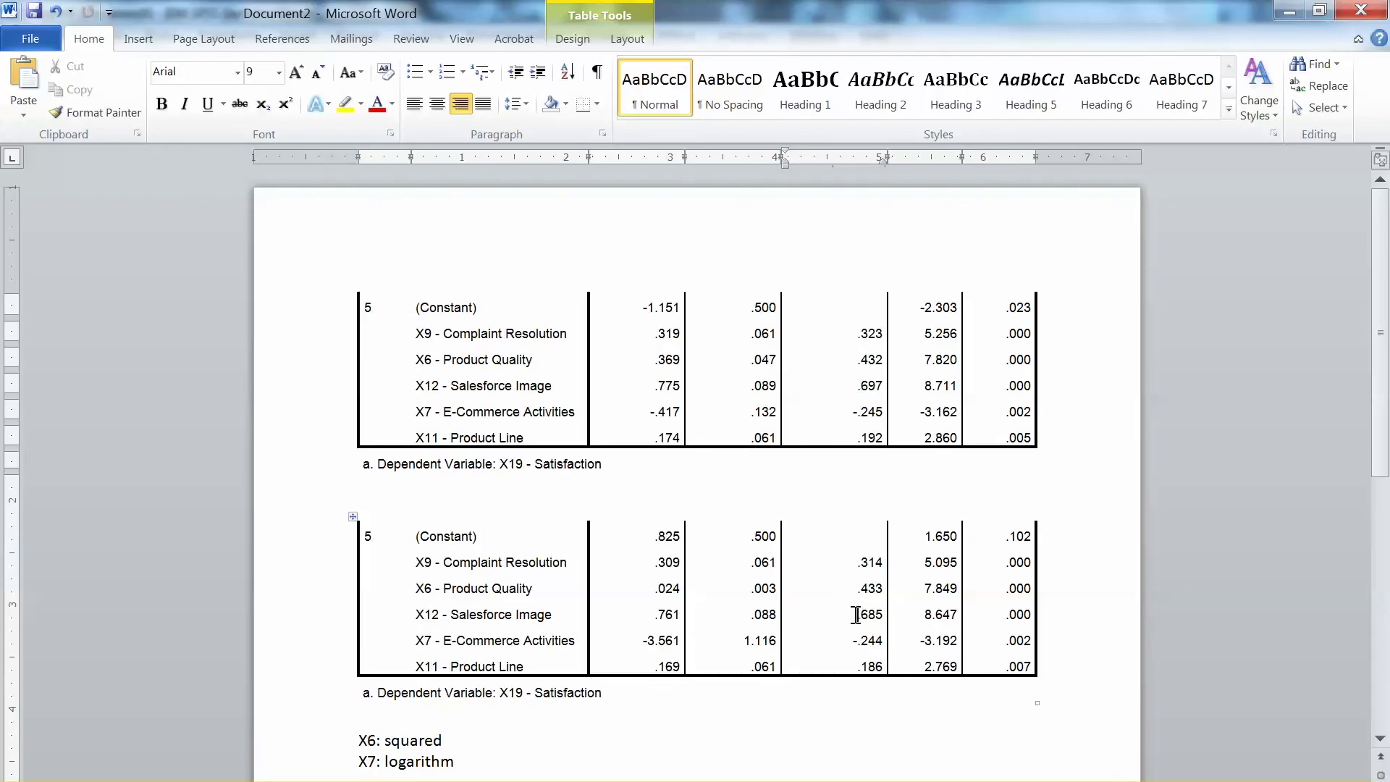
pyautogui.click(819, 415)
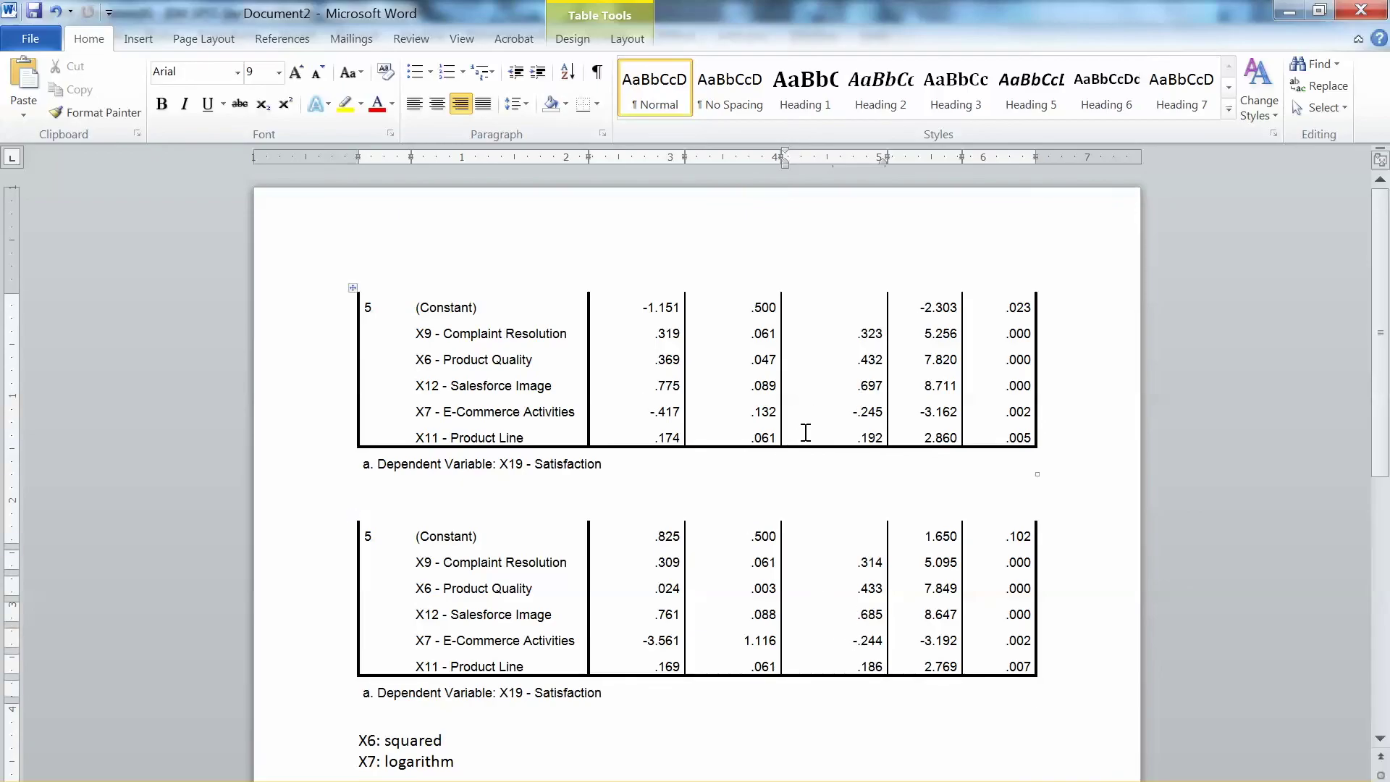
pyautogui.click(819, 661)
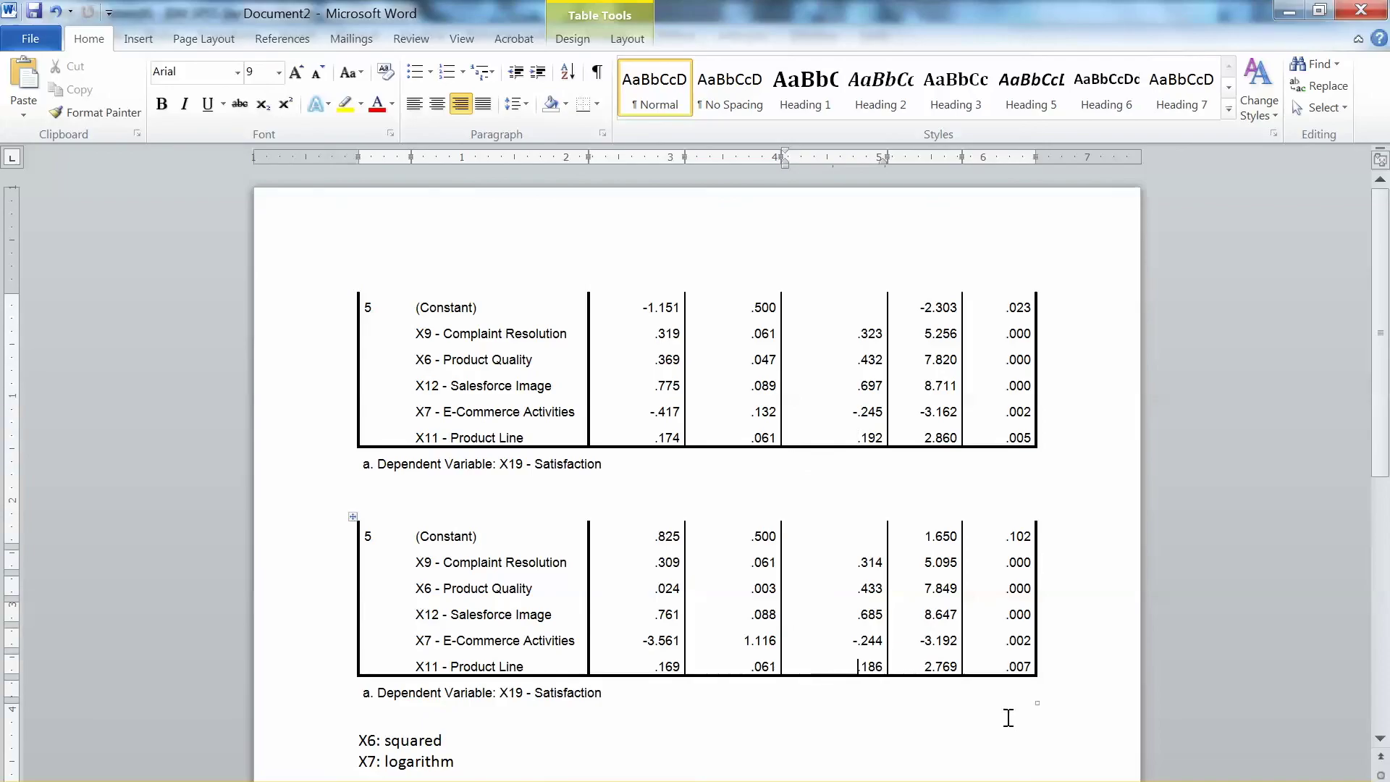